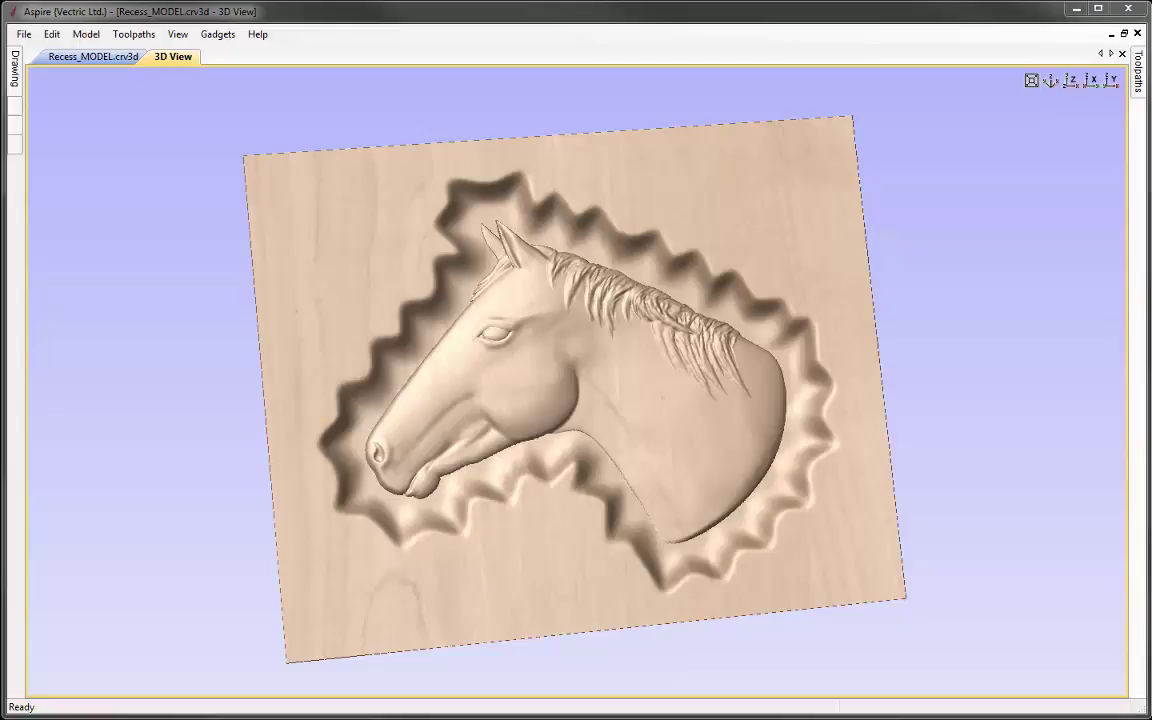
- Close the open Recess_MODEL.crv3d file and create a new file
{"action": "left_click", "coordinate": [23, 34]}
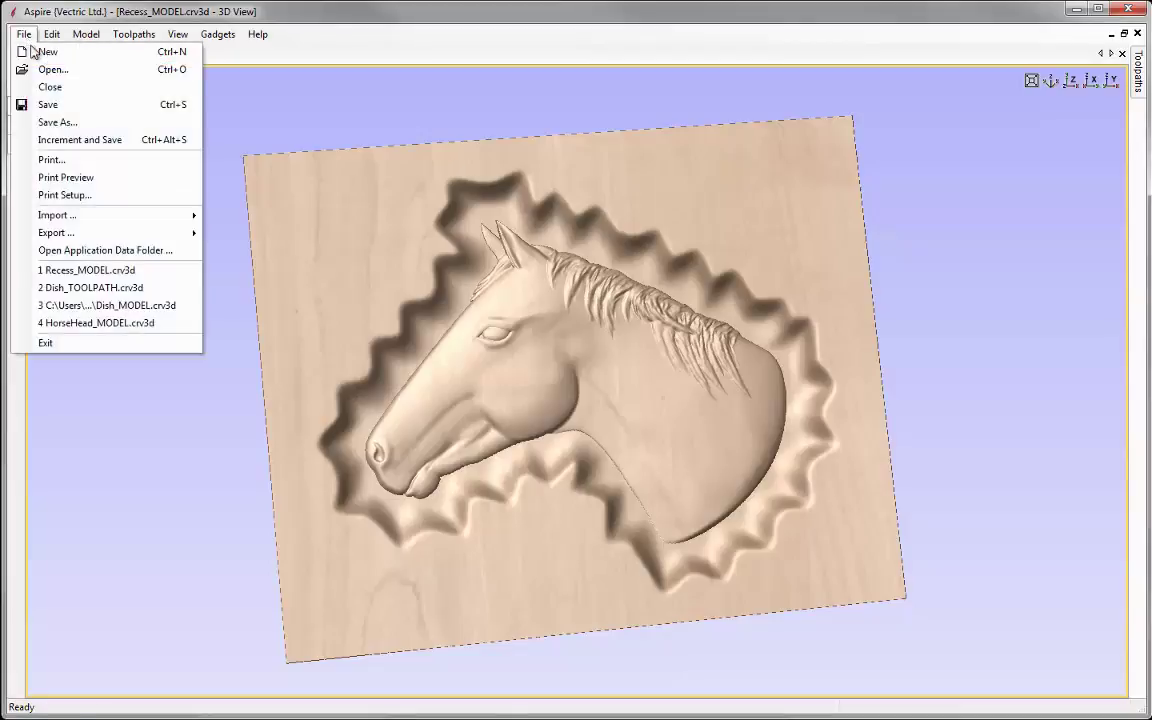
{"action": "left_click", "coordinate": [104, 91]}
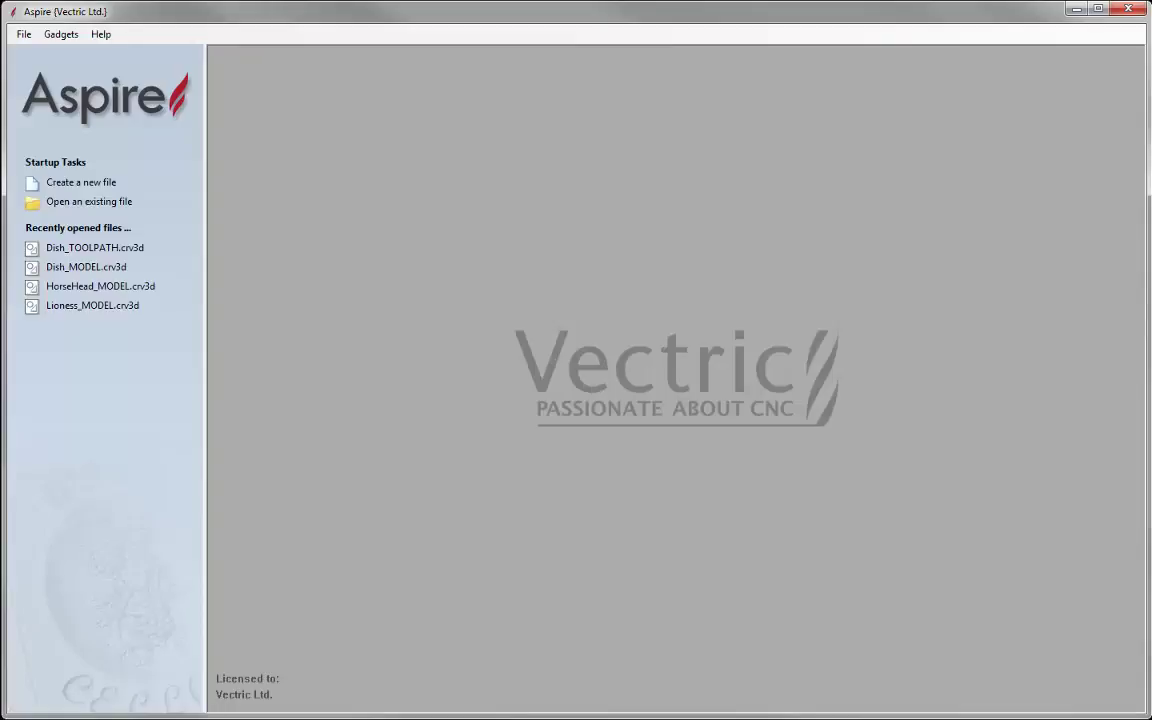
{"action": "left_click", "coordinate": [90, 182]}
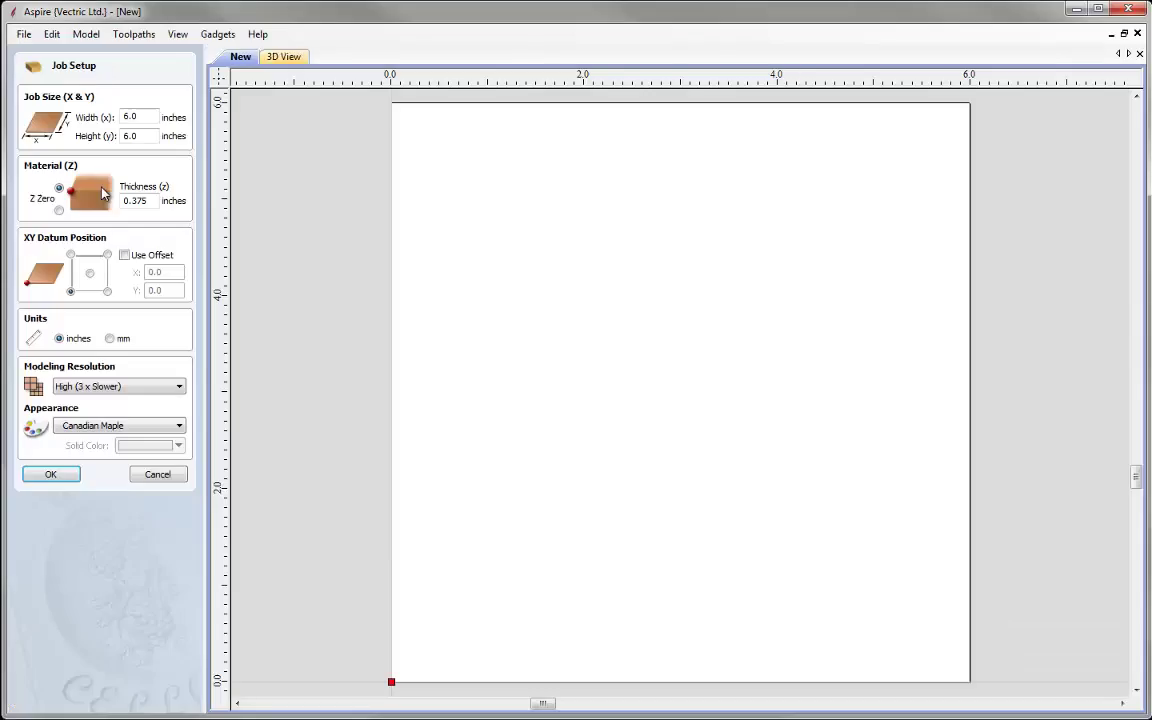
- Set up the job 10 inches wide and 8 inches high with a material thickness of 0.75 inches
{"action": "double_click", "coordinate": [133, 117]}
{"action": "type", "text": "10"}
{"action": "key", "text": "Tab"}
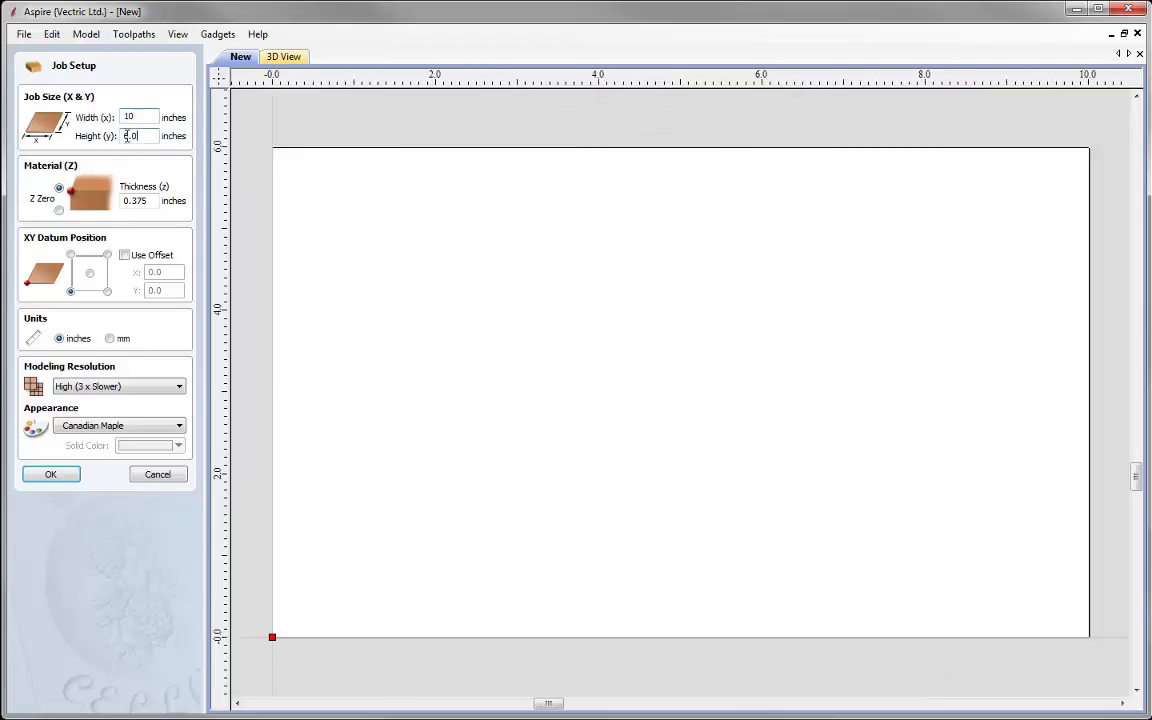
{"action": "type", "text": "8"}
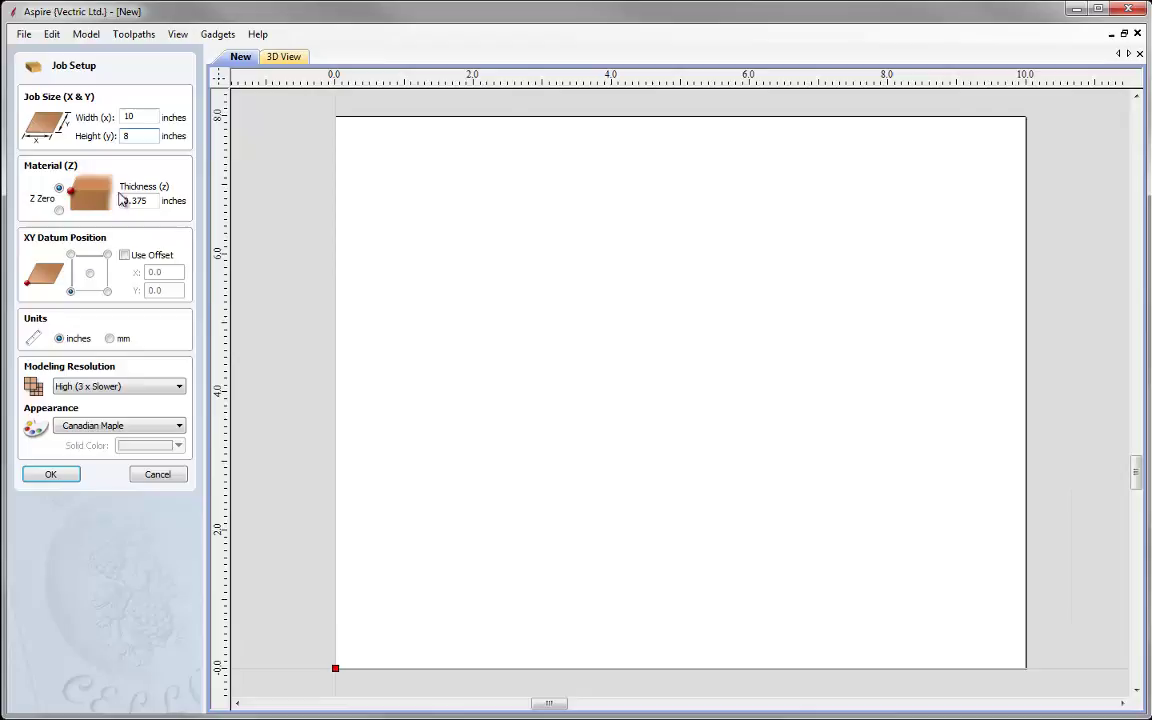
{"action": "key", "text": "Tab"}
{"action": "type", "text": "0.75"}
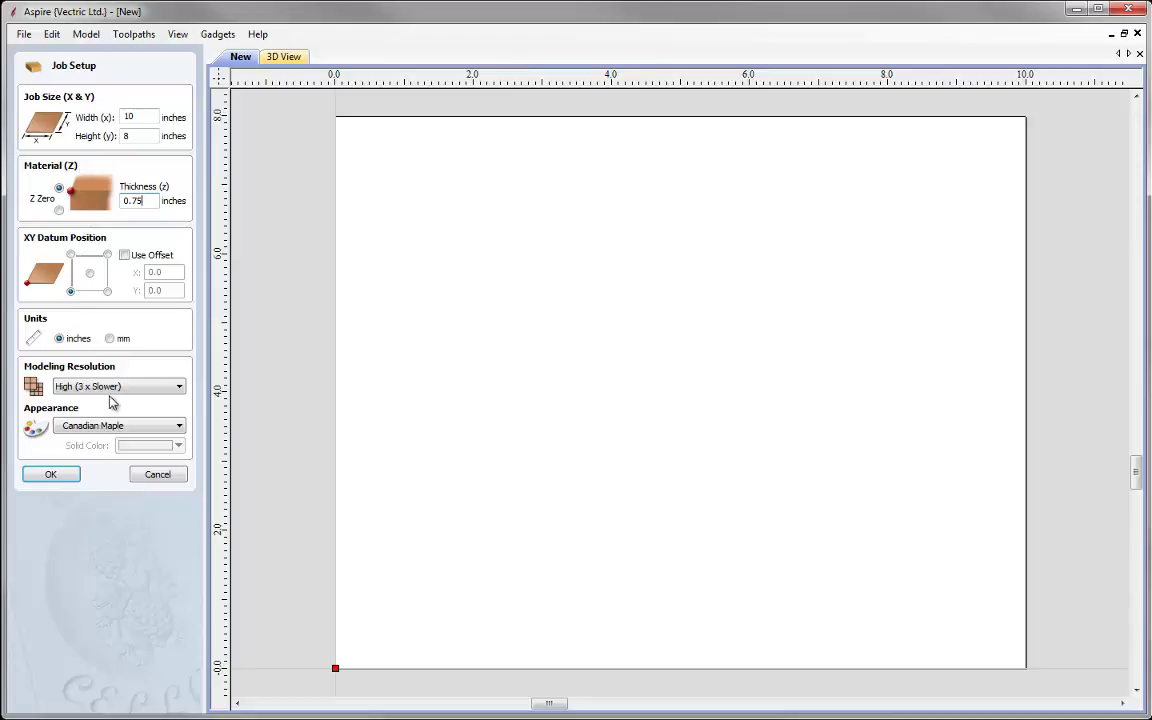
{"action": "left_click", "coordinate": [64, 475]}
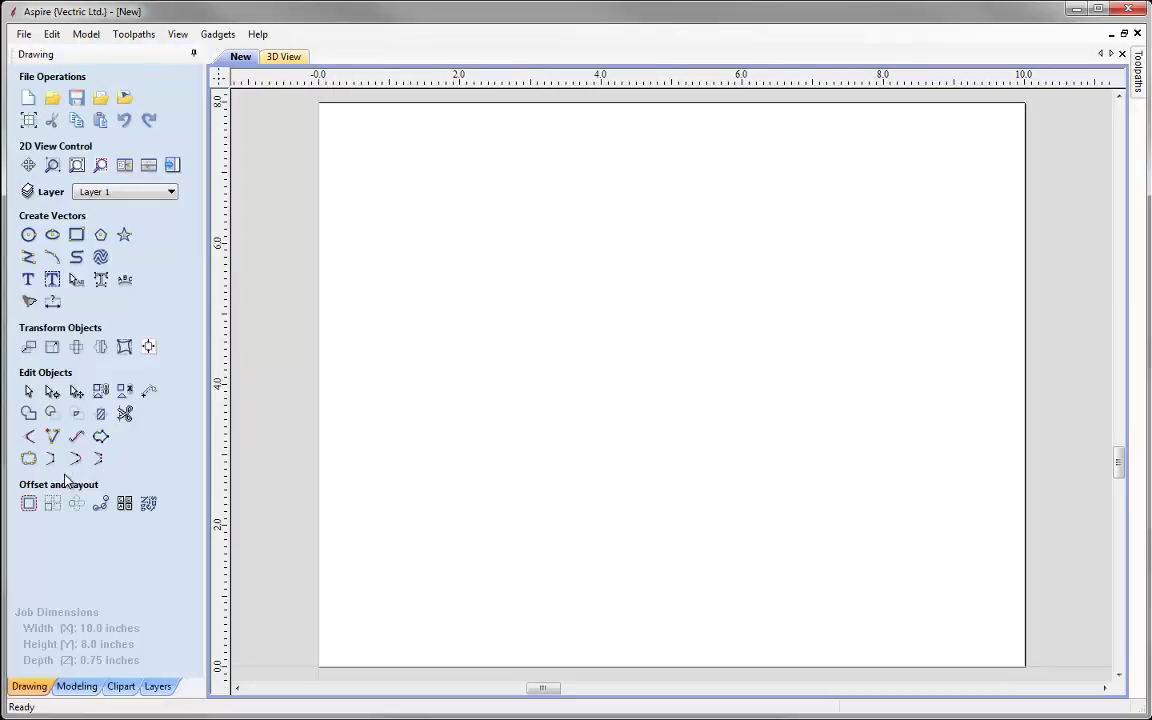
- Import the HorseHead_MODEL.crv3d file as a 3D component into the new job
{"action": "left_click", "coordinate": [74, 687]}
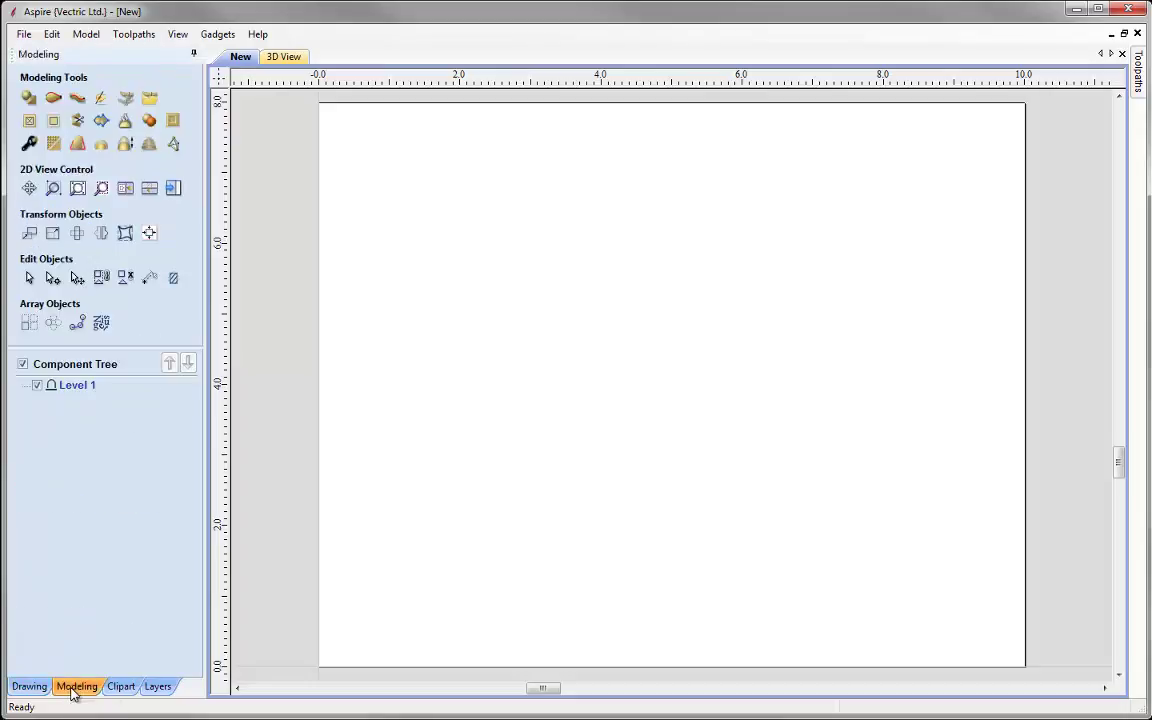
{"action": "left_click", "coordinate": [150, 104]}
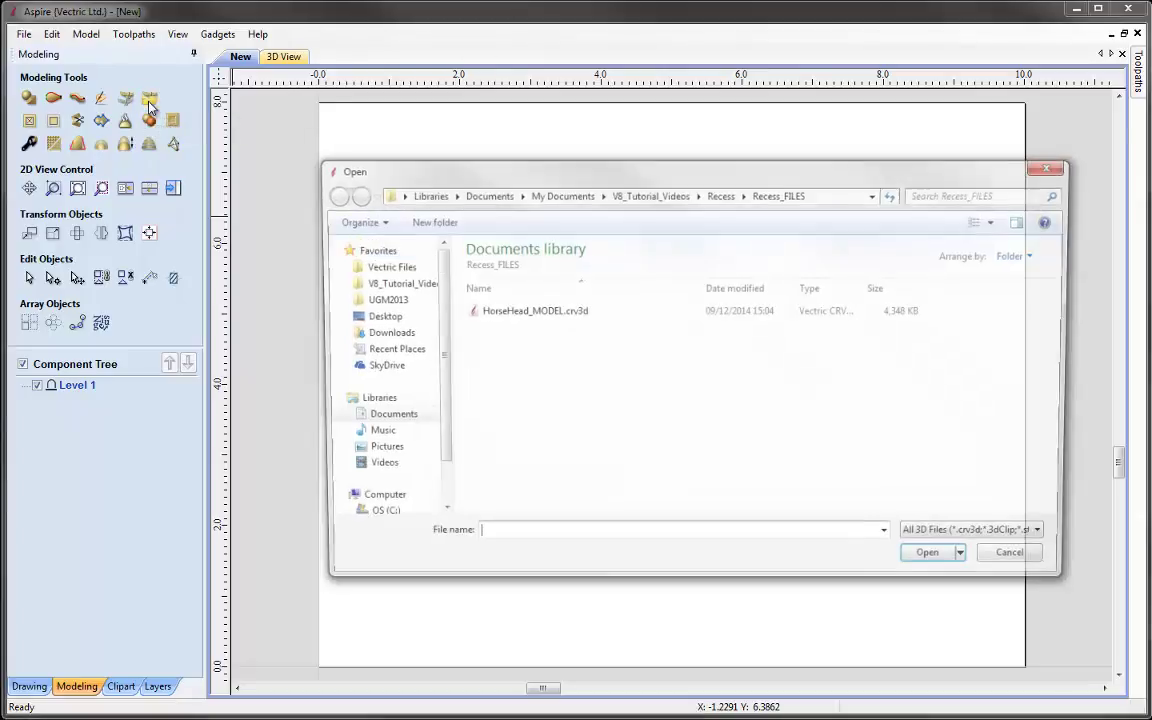
{"action": "left_click", "coordinate": [480, 311]}
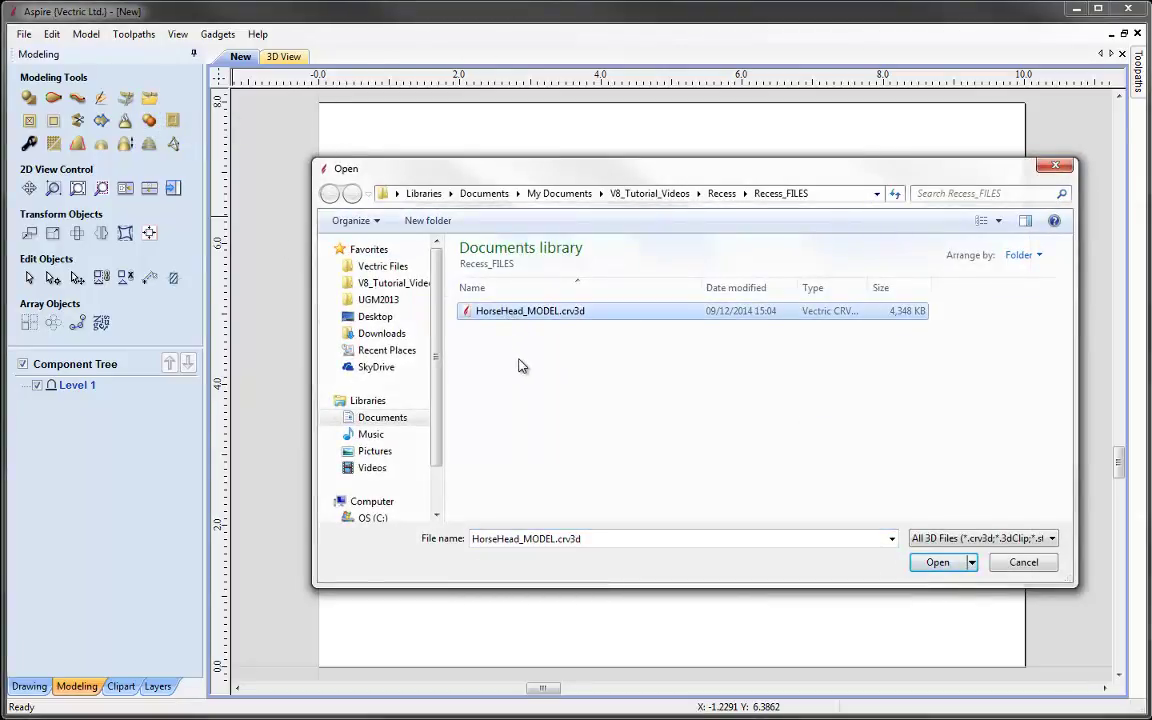
{"action": "left_click", "coordinate": [944, 564]}
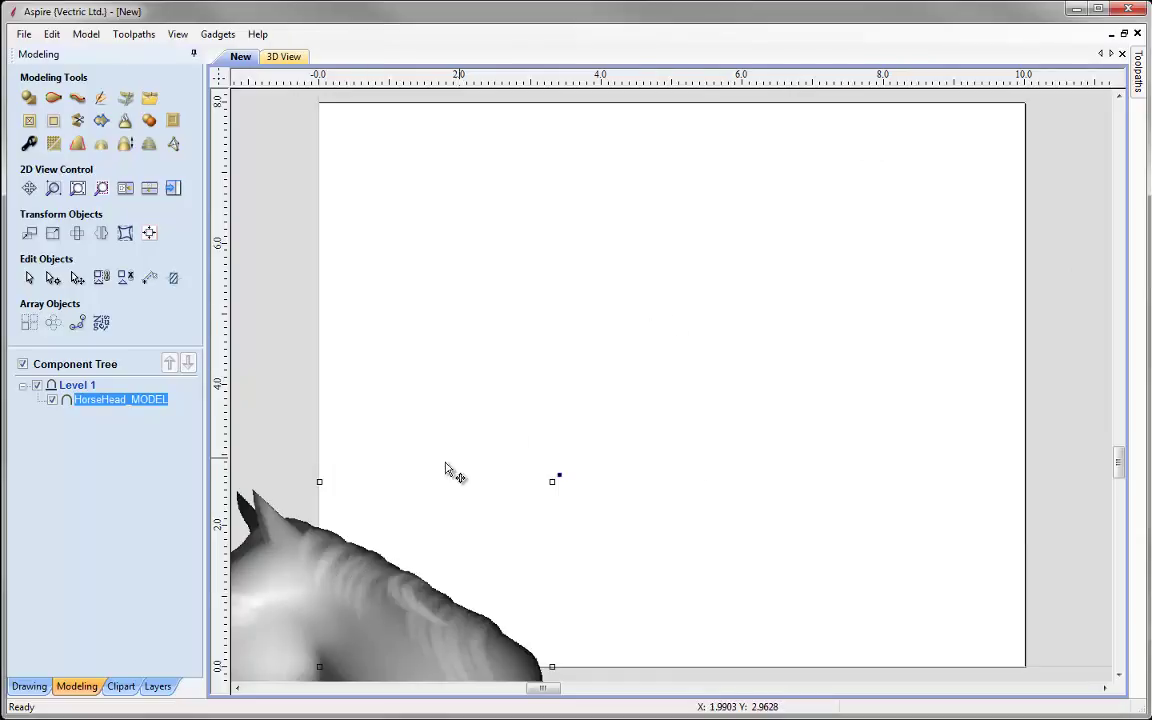
- Align the horse head component to the centre of the material in both directions
{"action": "left_click", "coordinate": [149, 233]}
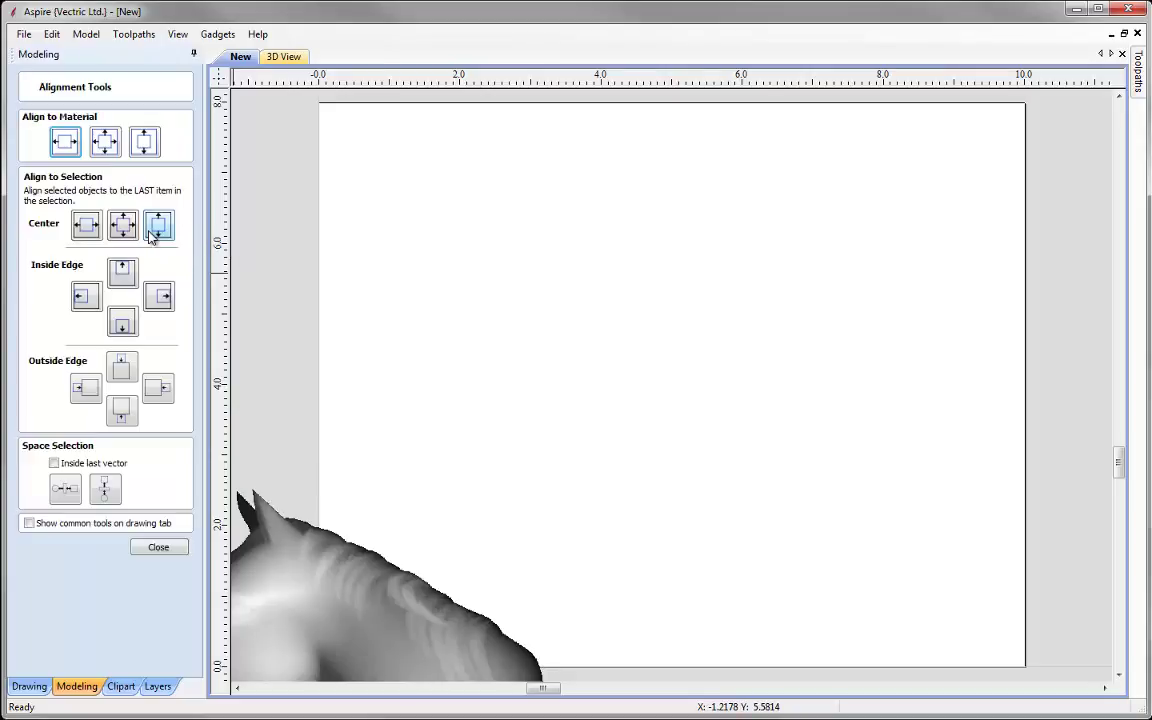
{"action": "left_click", "coordinate": [103, 143]}
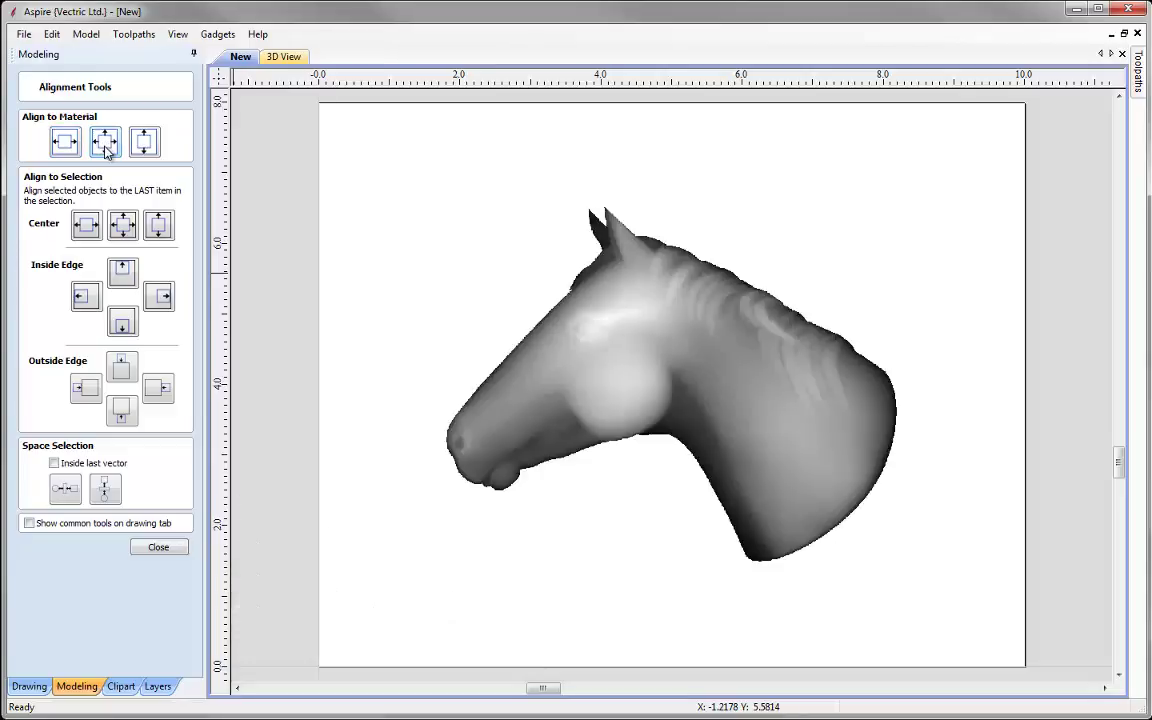
{"action": "left_click", "coordinate": [159, 549]}
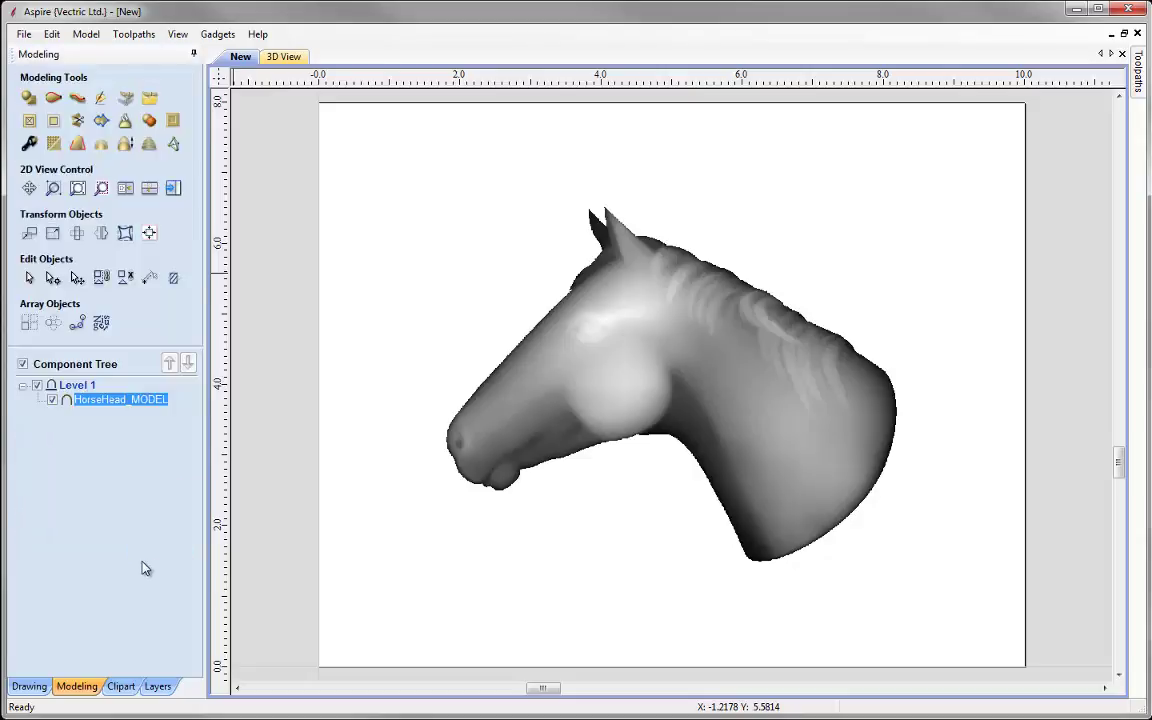
- Resize the horse head component to a width of 7 inches from its centre, keeping its proportions linked
{"action": "left_click", "coordinate": [52, 234]}
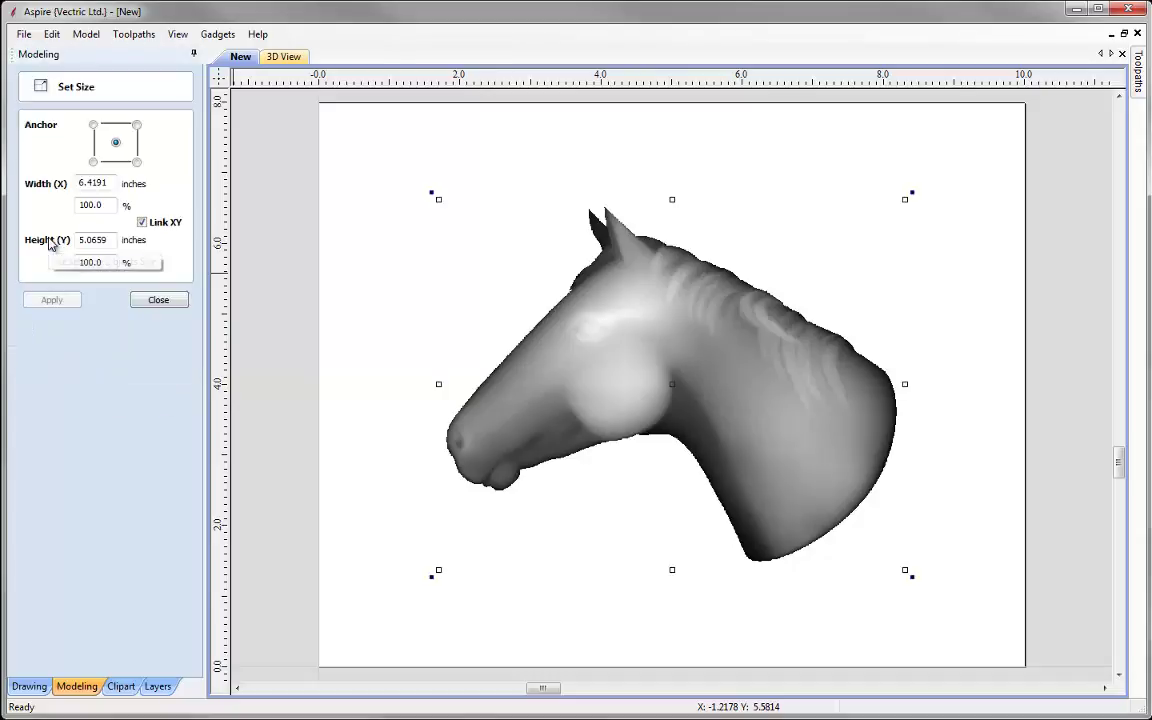
{"action": "double_click", "coordinate": [109, 183]}
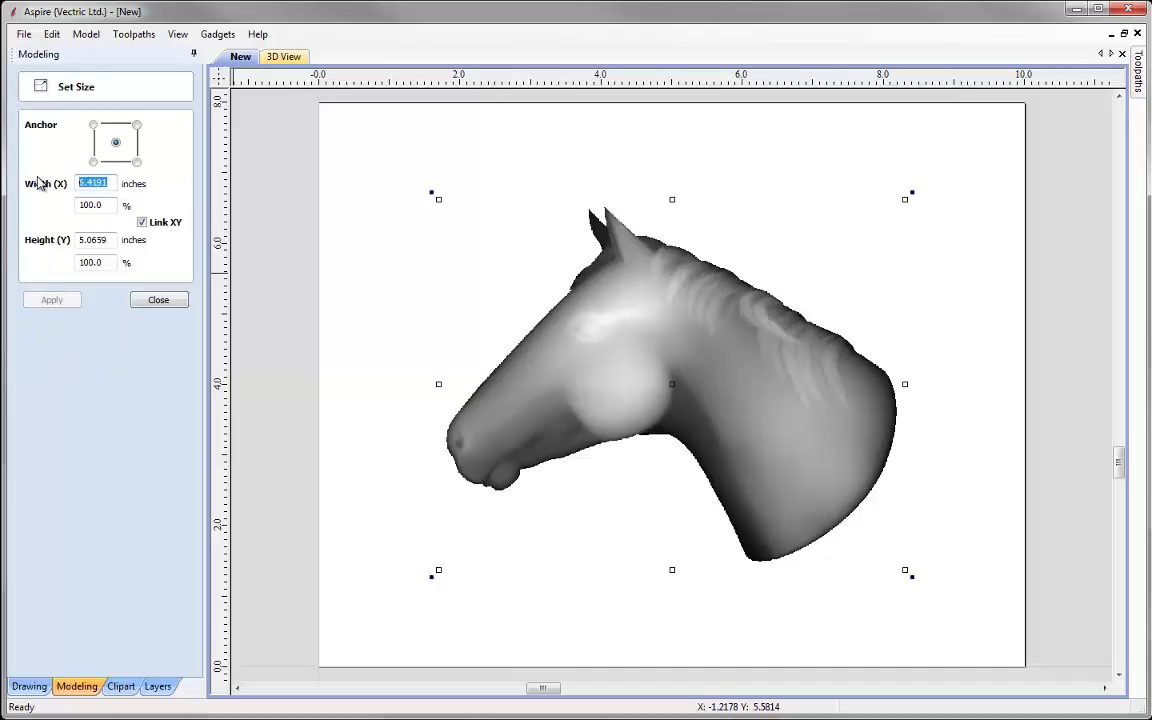
{"action": "type", "text": "7"}
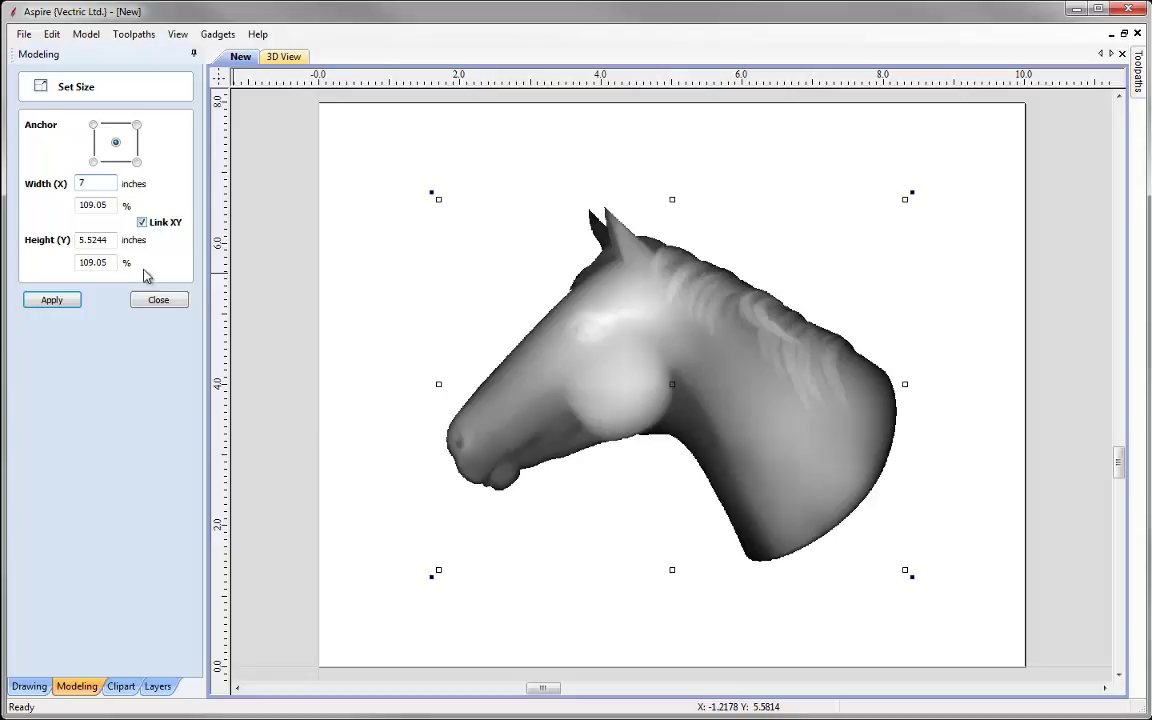
{"action": "left_click", "coordinate": [65, 305]}
{"action": "left_click", "coordinate": [155, 300]}
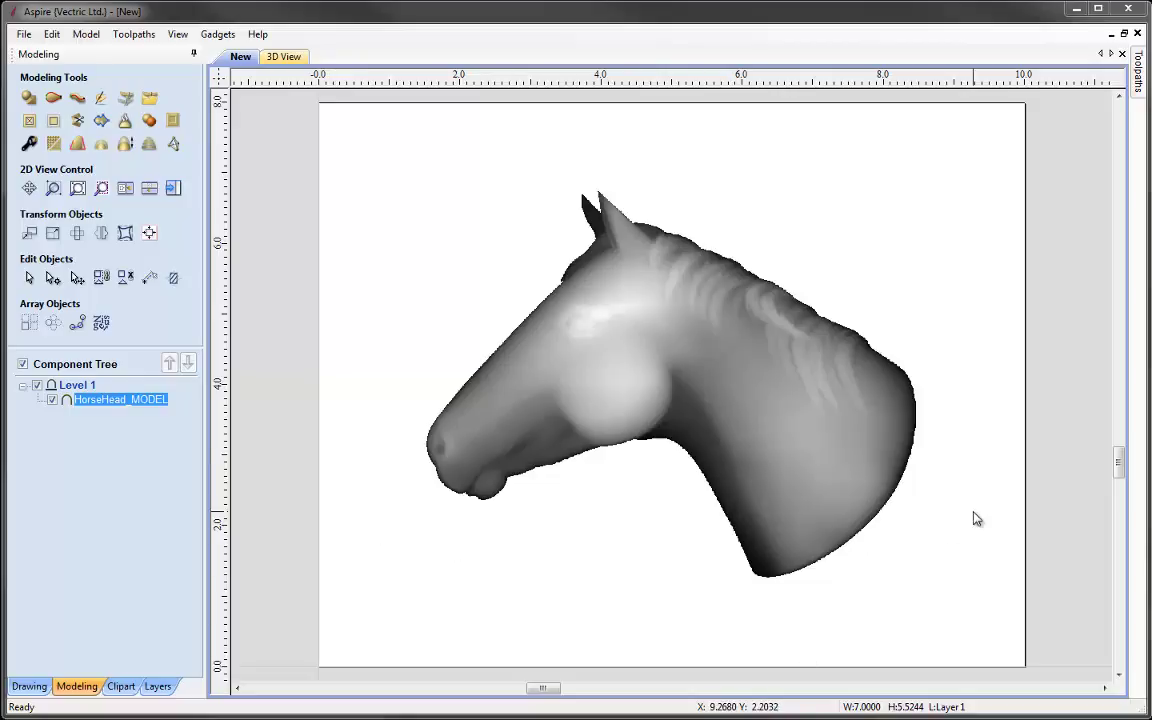
- Tile the 2D and 3D views side by side and set the horse head component's shape height to 0.375 inches
{"action": "left_click", "coordinate": [124, 190]}
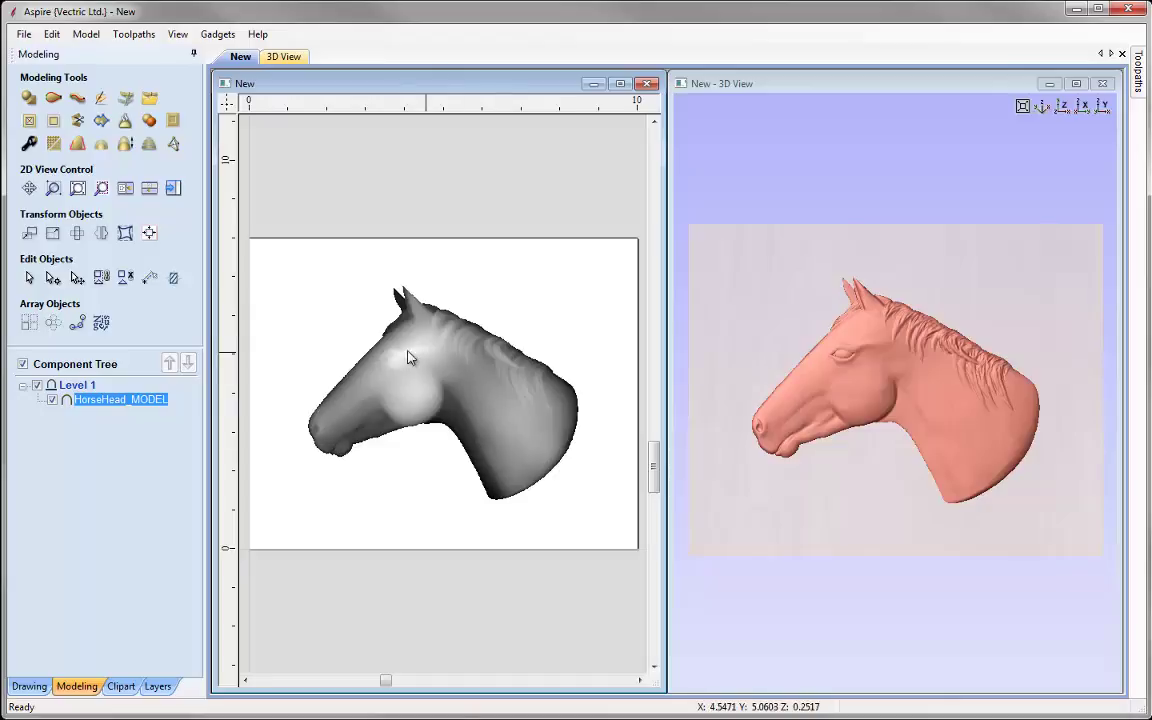
{"action": "left_click", "coordinate": [29, 145]}
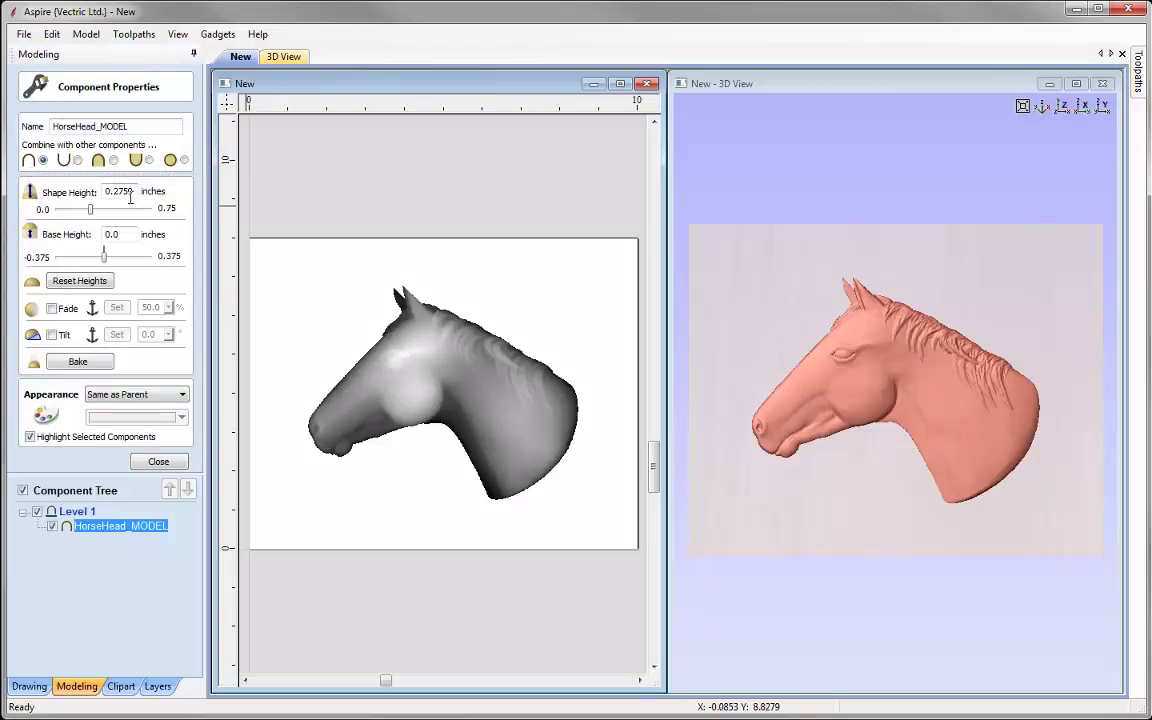
{"action": "left_click_drag", "start_coordinate": [133, 194], "coordinate": [108, 192]}
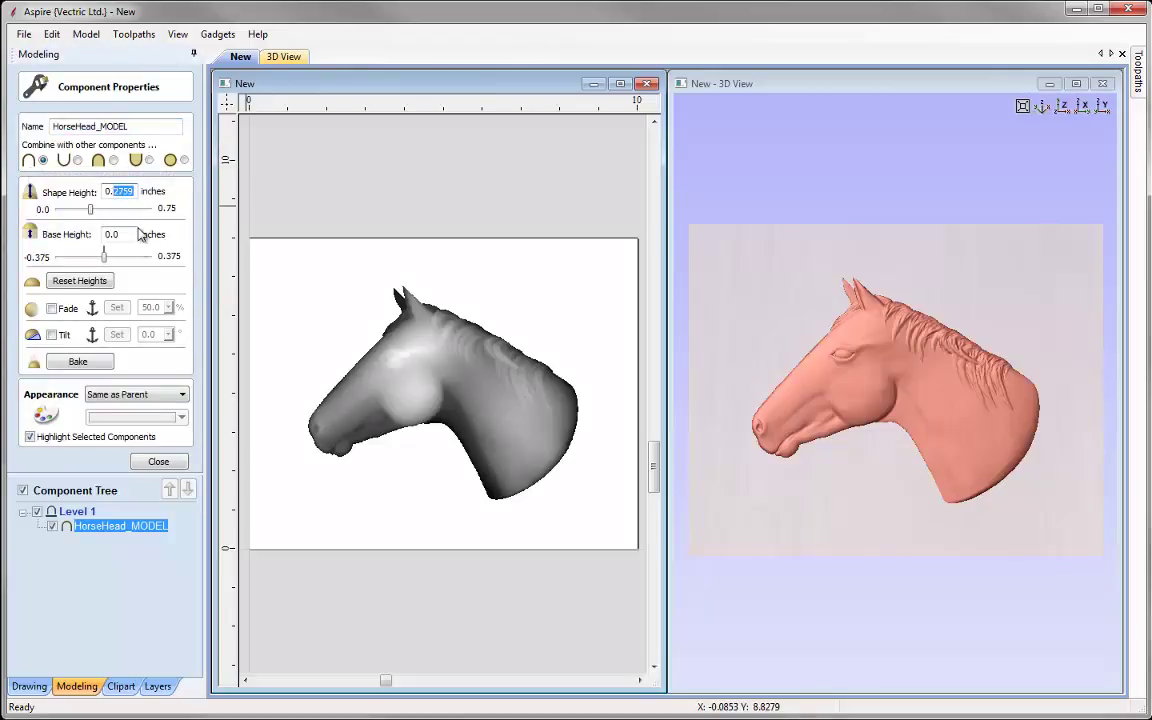
{"action": "type", "text": "3"}
{"action": "key", "text": "Return"}
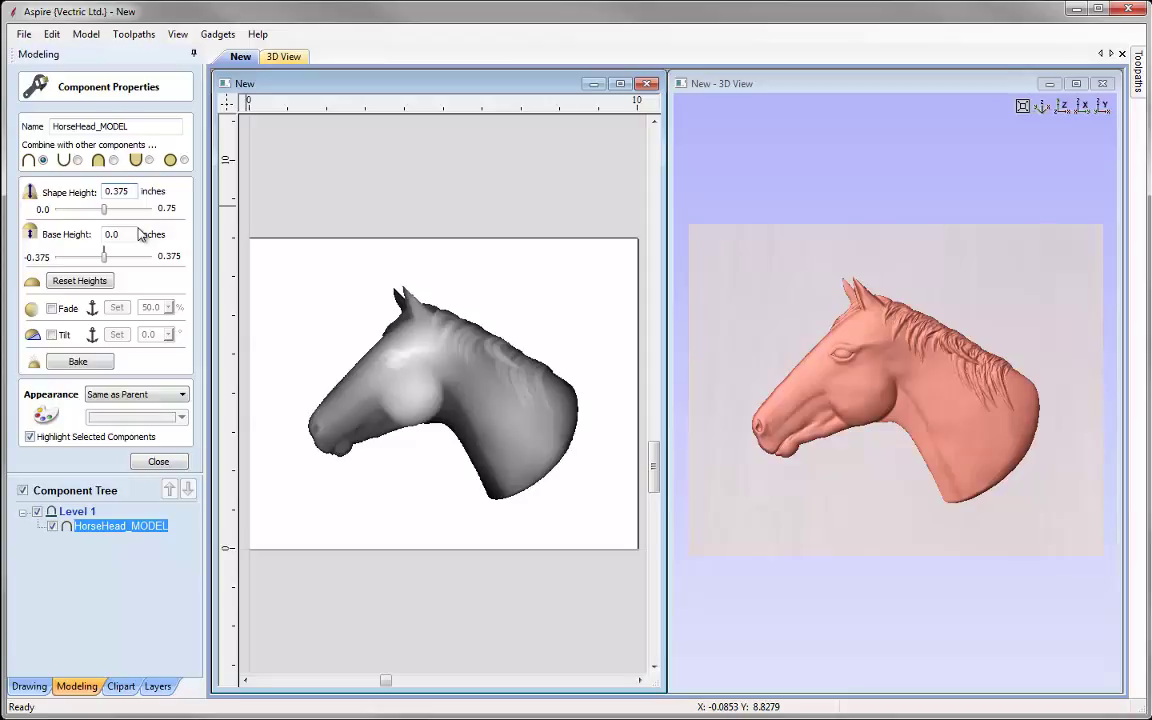
{"action": "left_click", "coordinate": [159, 462]}
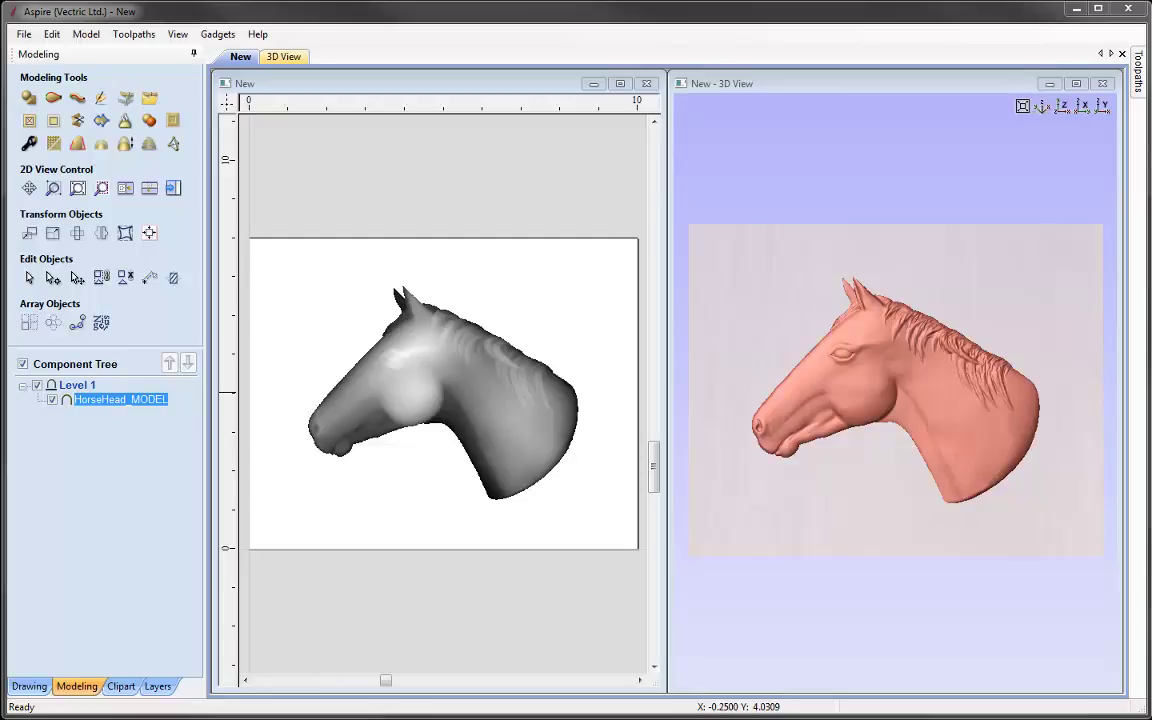
- Add a zero plane to the model and select the plane around the horse head
{"action": "left_click", "coordinate": [87, 35]}
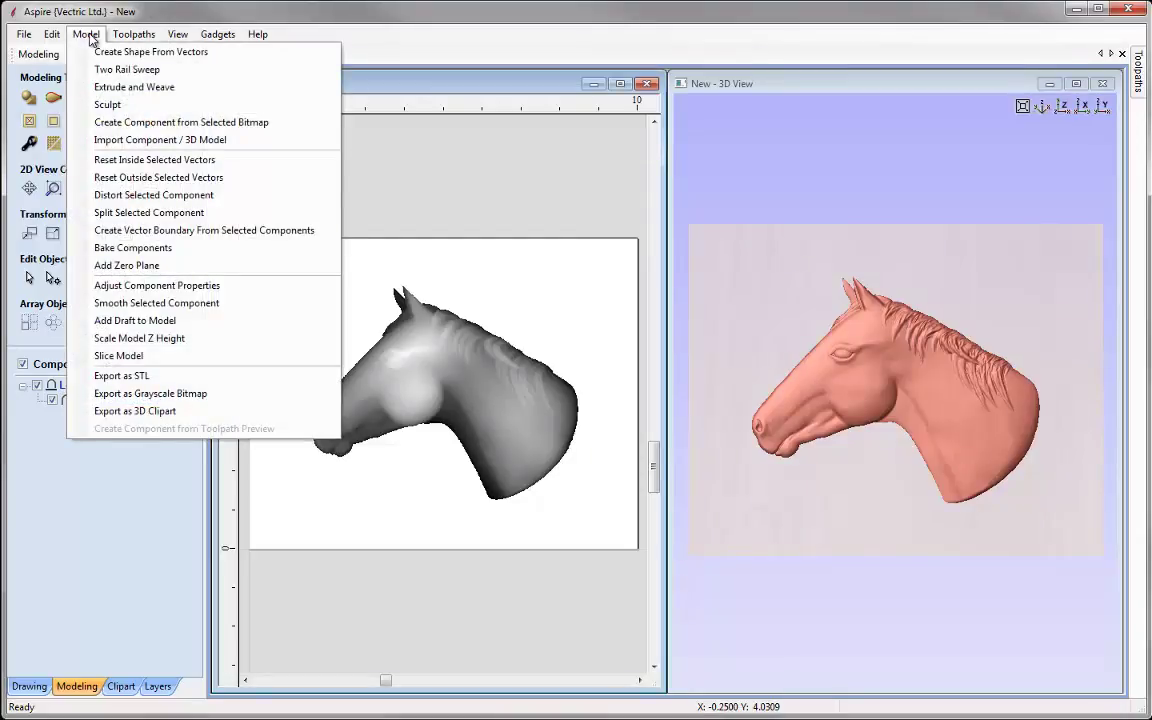
{"action": "left_click", "coordinate": [175, 266]}
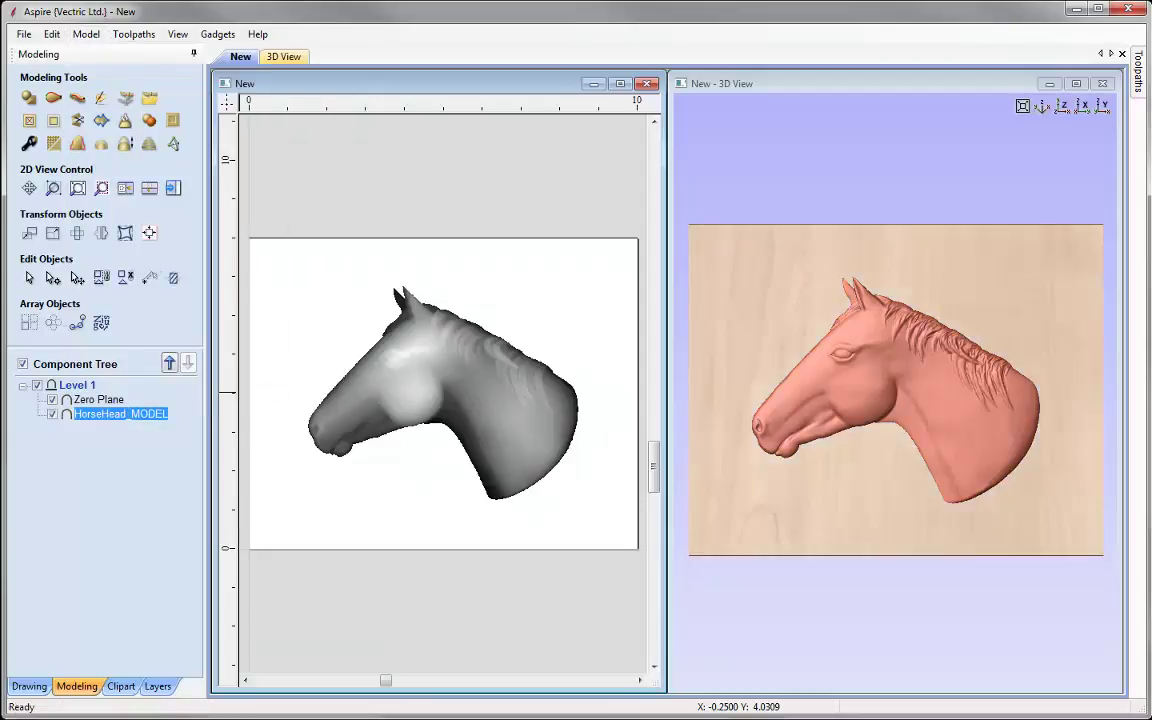
{"action": "left_click", "coordinate": [823, 257]}
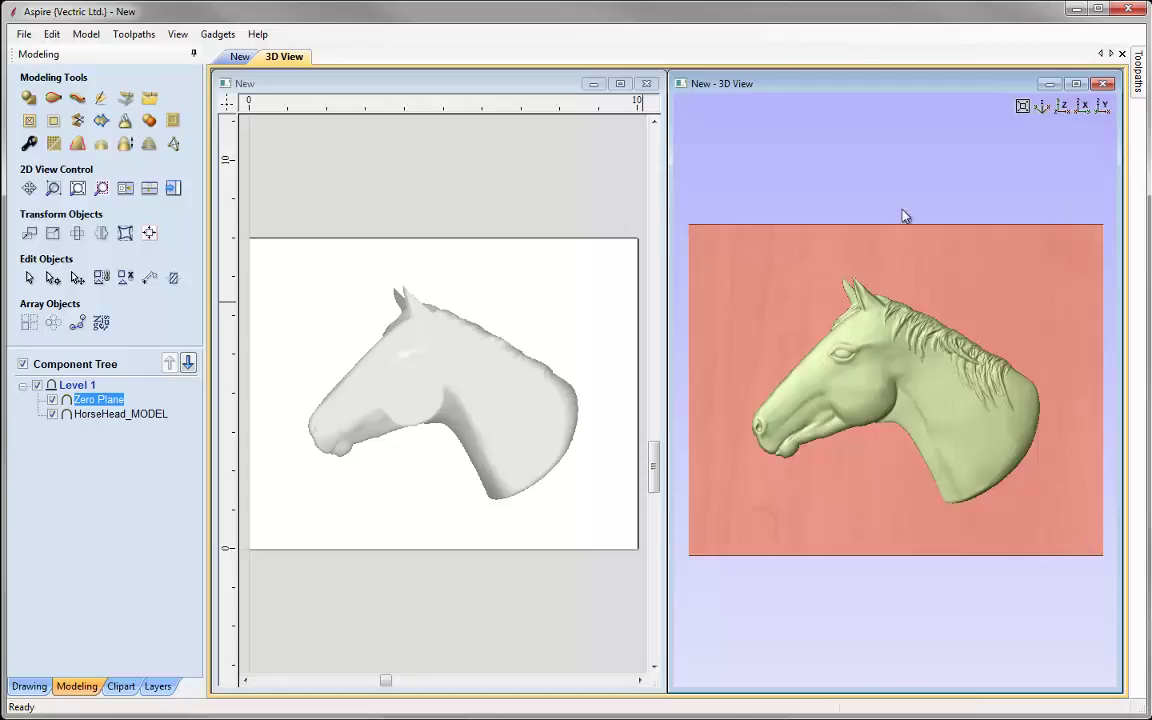
{"action": "mouse_move", "coordinate": [107, 405]}
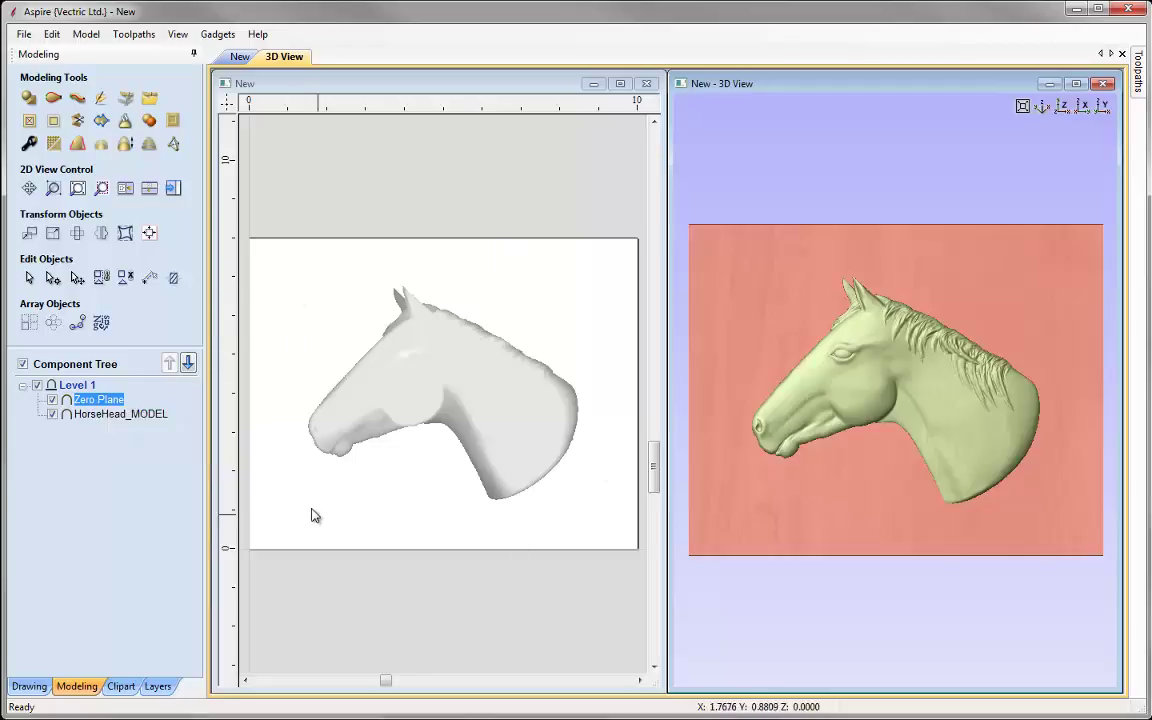
- Show the Zero Plane layer in the 2D view, hide it again and return to the modeling tools
{"action": "left_click", "coordinate": [159, 686]}
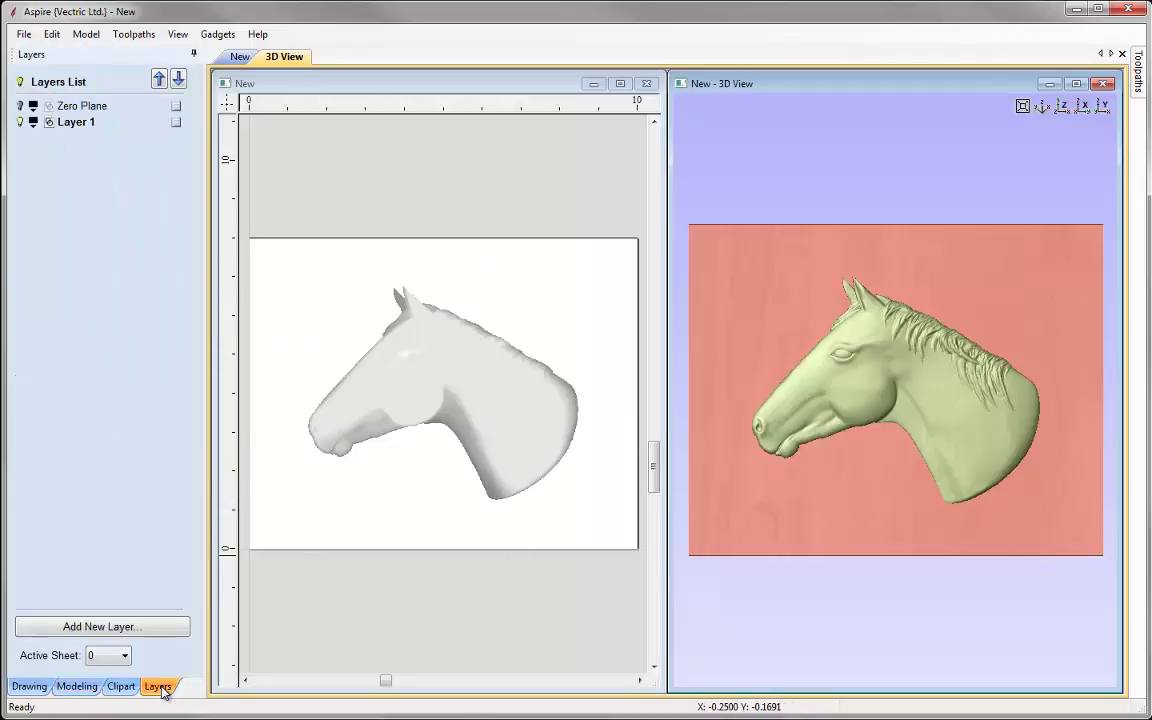
{"action": "left_click", "coordinate": [20, 107]}
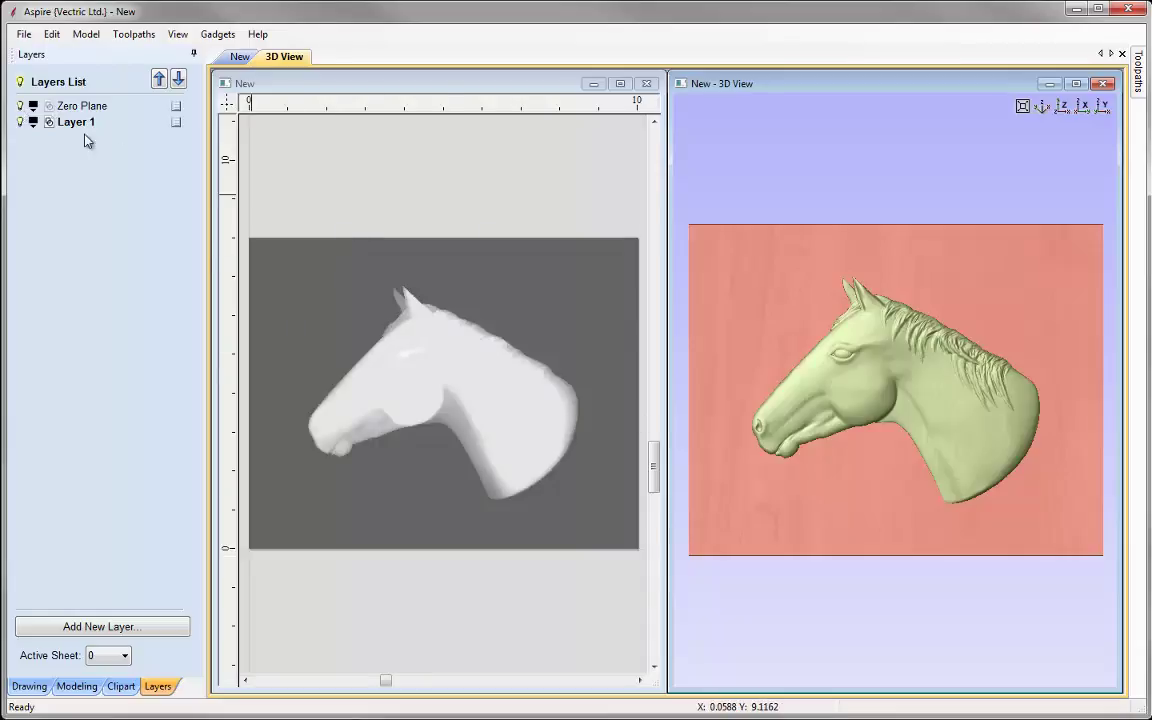
{"action": "left_click", "coordinate": [20, 106]}
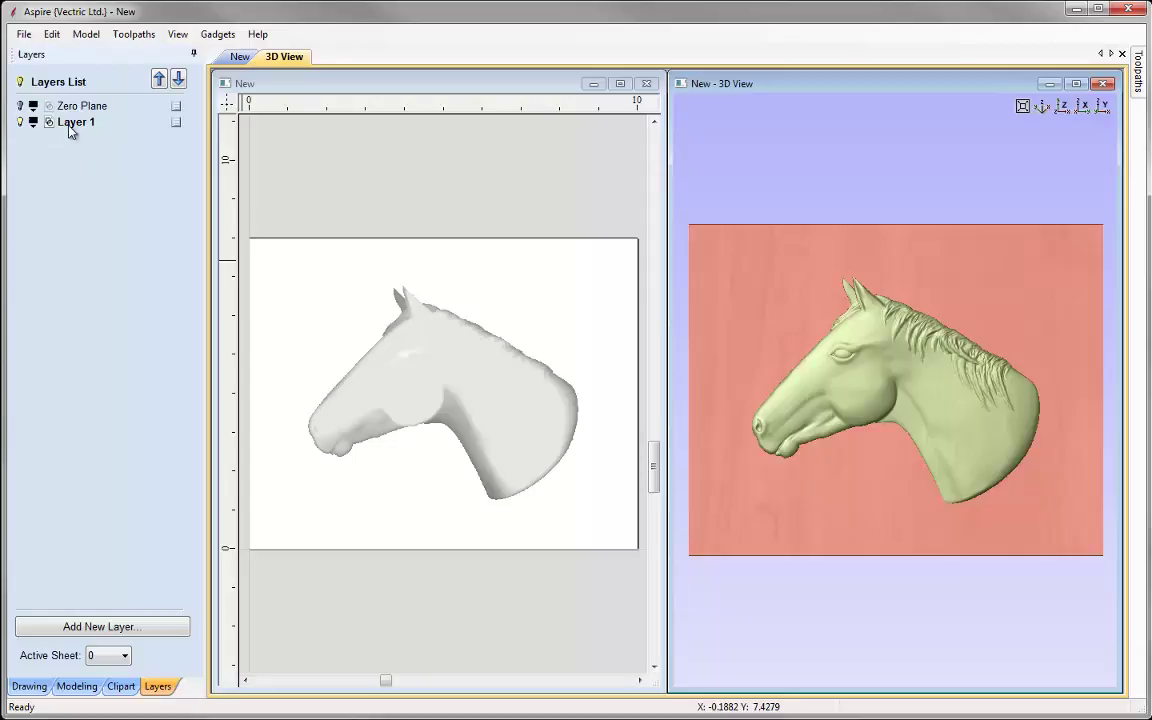
{"action": "left_click", "coordinate": [72, 686]}
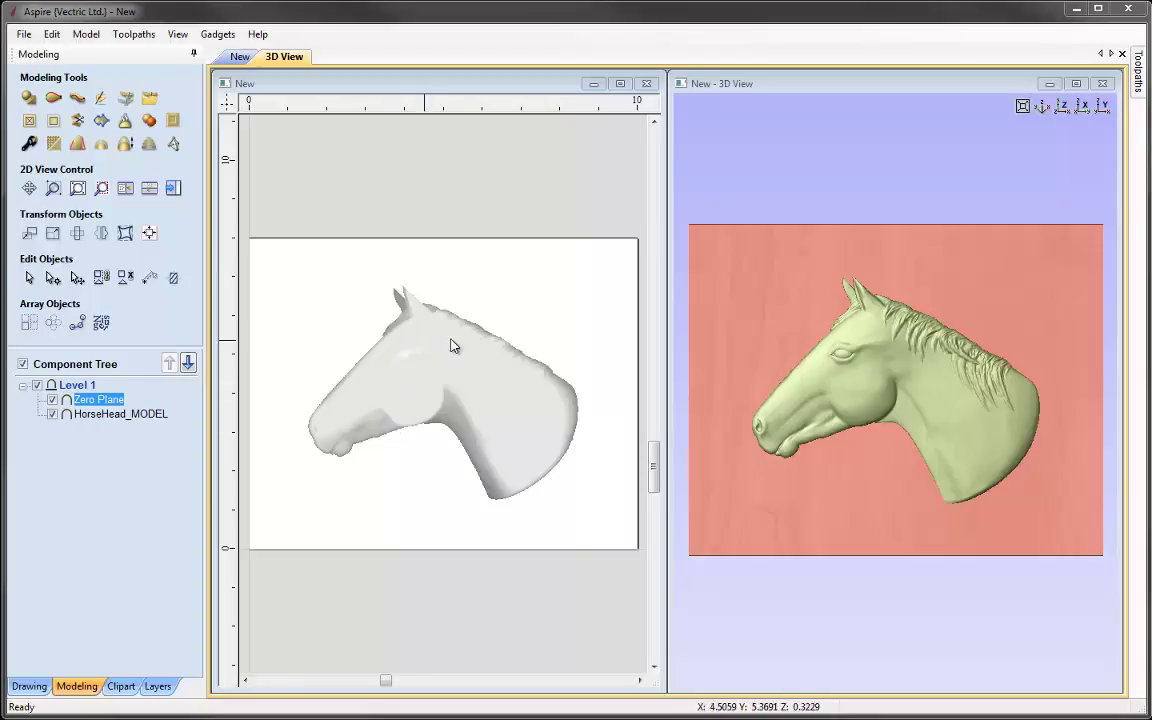
- Create a vector boundary from the horse head component and select the resulting outline in the 2D view
{"action": "left_click", "coordinate": [432, 386]}
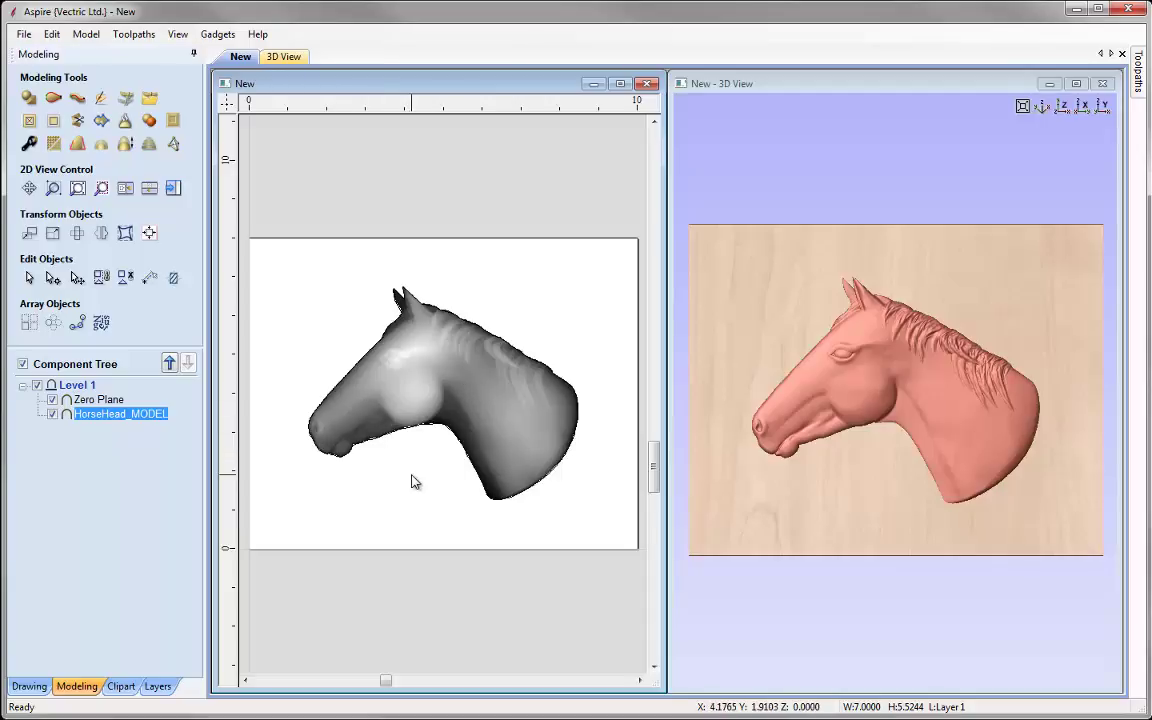
{"action": "left_click", "coordinate": [387, 524]}
{"action": "scroll", "coordinate": [332, 470], "scroll_direction": "up", "scroll_amount": 5}
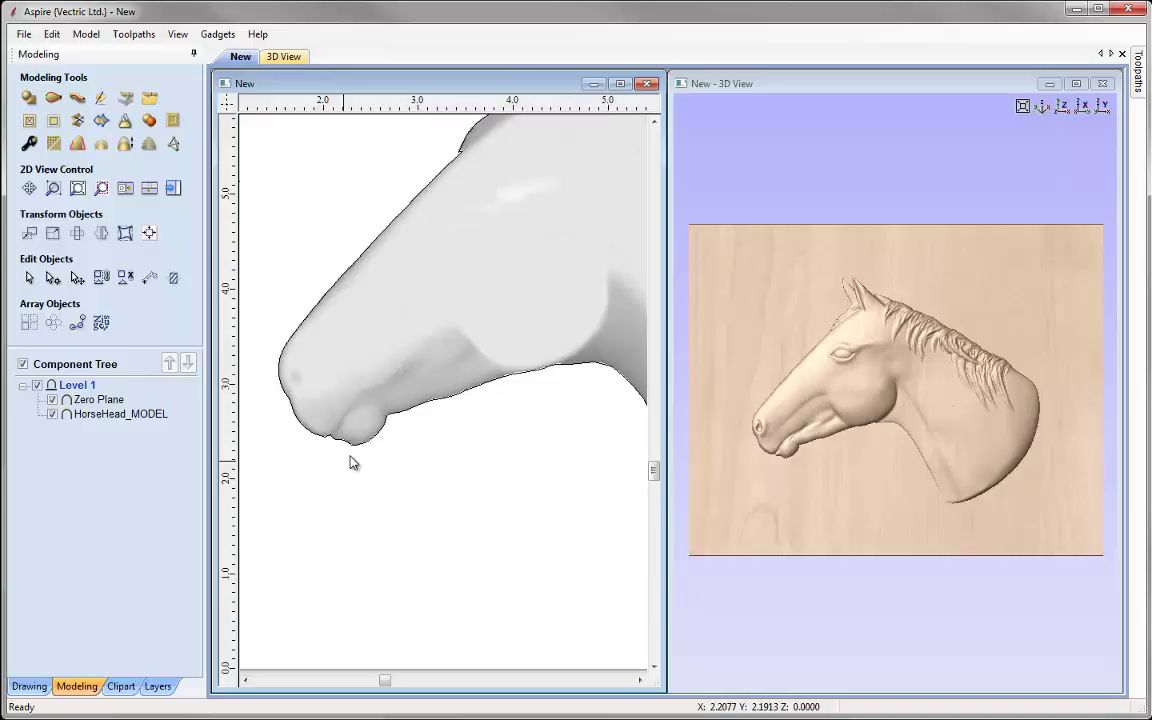
{"action": "left_click", "coordinate": [341, 441]}
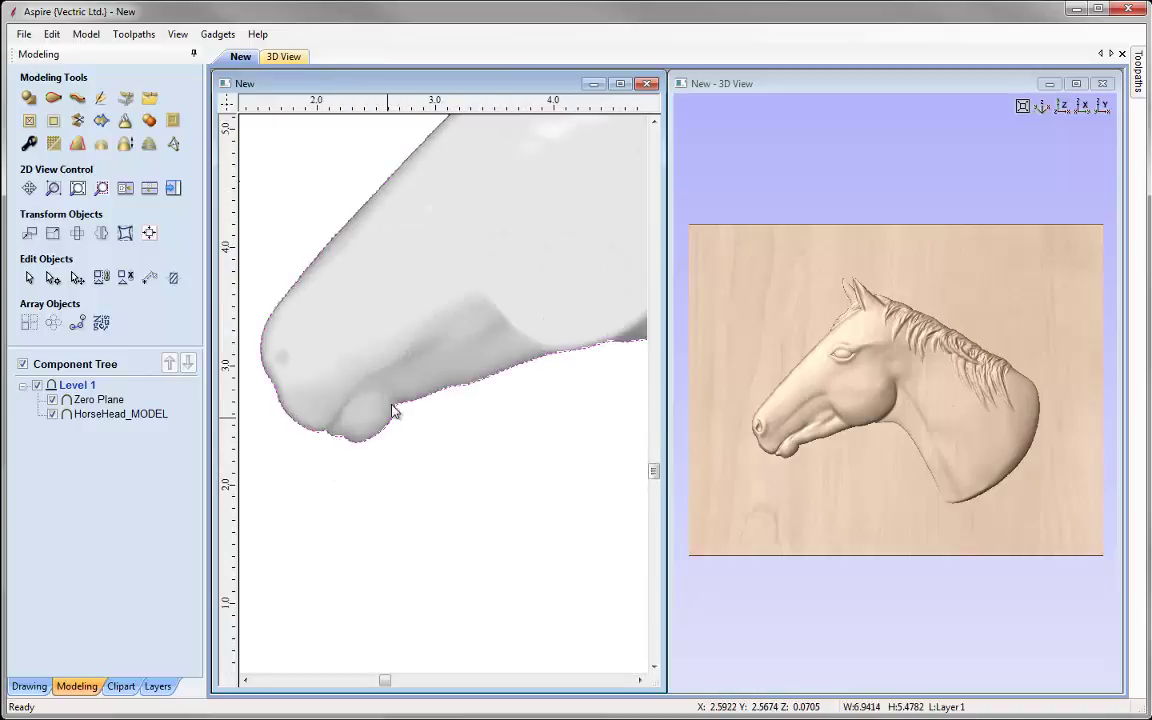
{"action": "scroll", "coordinate": [322, 465], "scroll_direction": "down", "scroll_amount": 2}
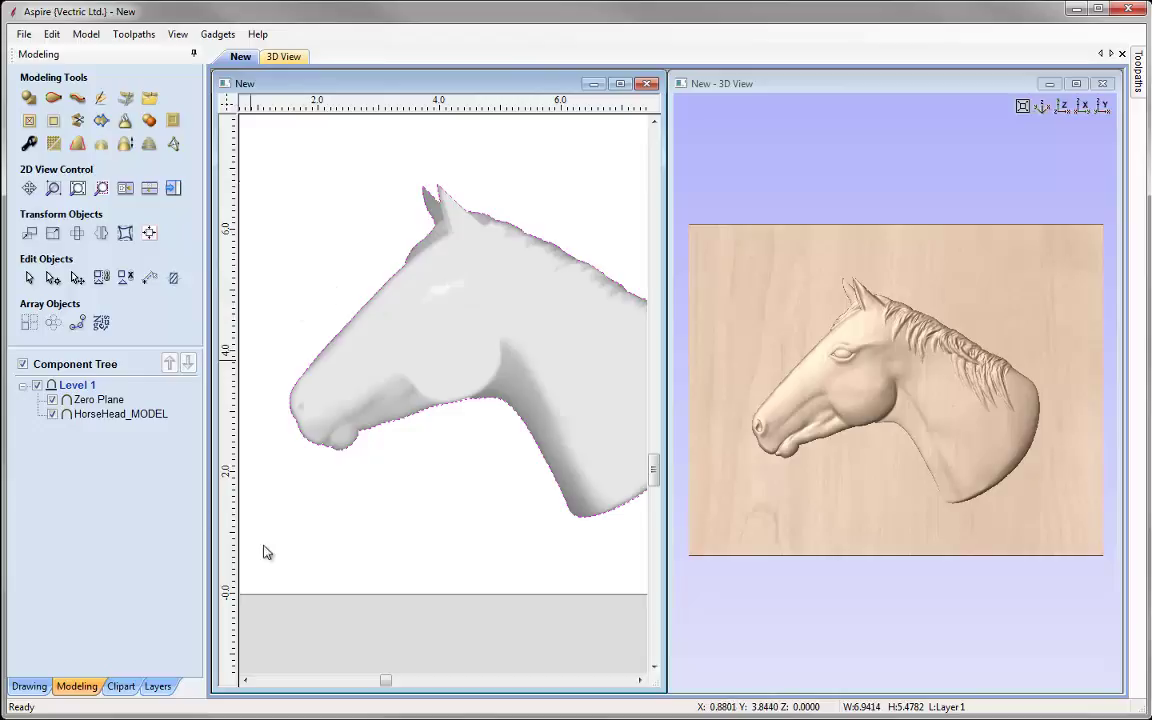
- Offset the horse head outline outwards by 0.5 inches and delete the original vector
{"action": "left_click", "coordinate": [78, 190]}
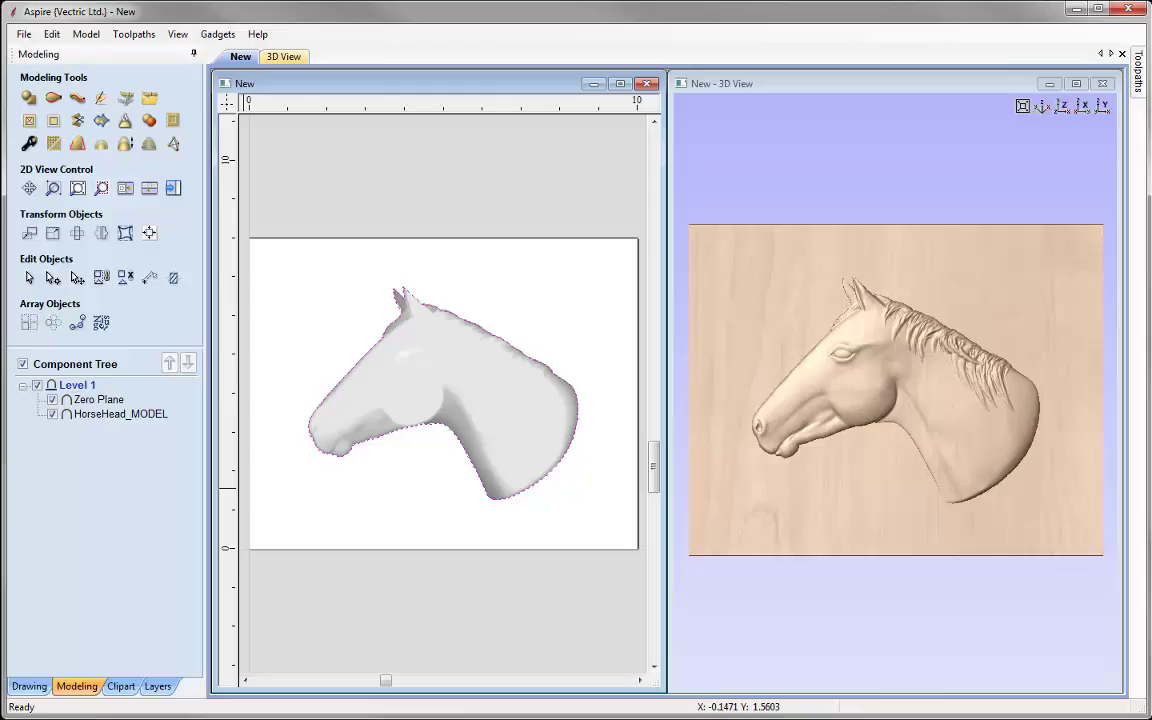
{"action": "left_click", "coordinate": [33, 690]}
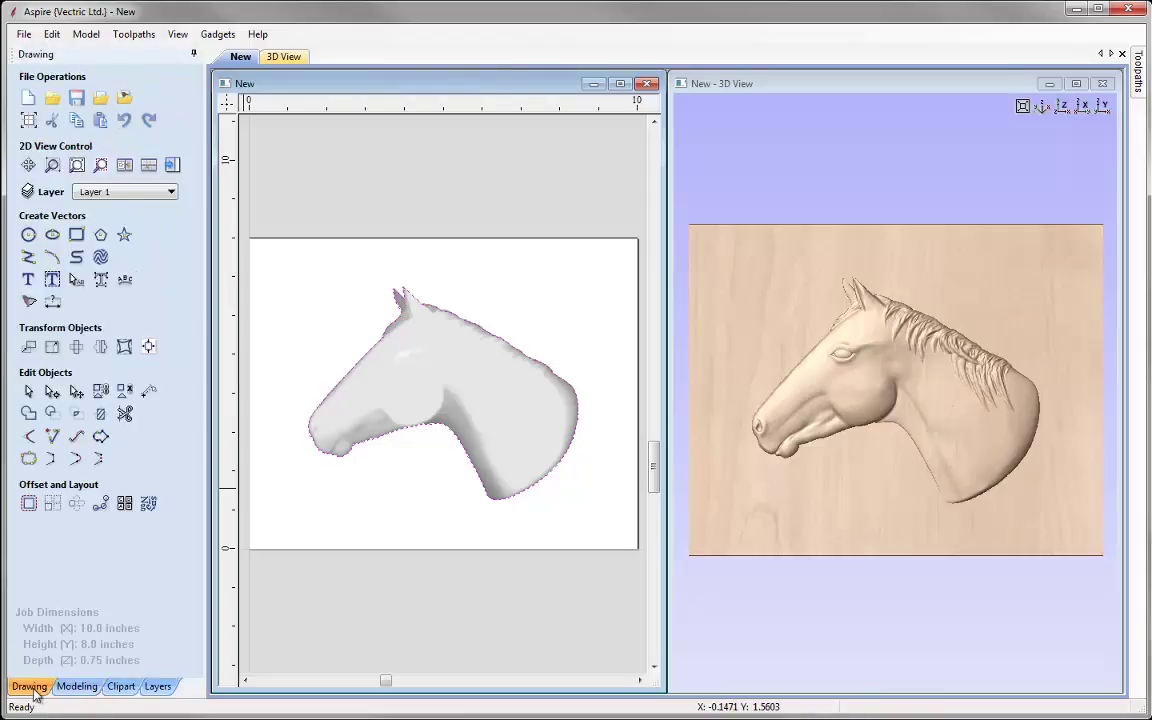
{"action": "left_click", "coordinate": [28, 505]}
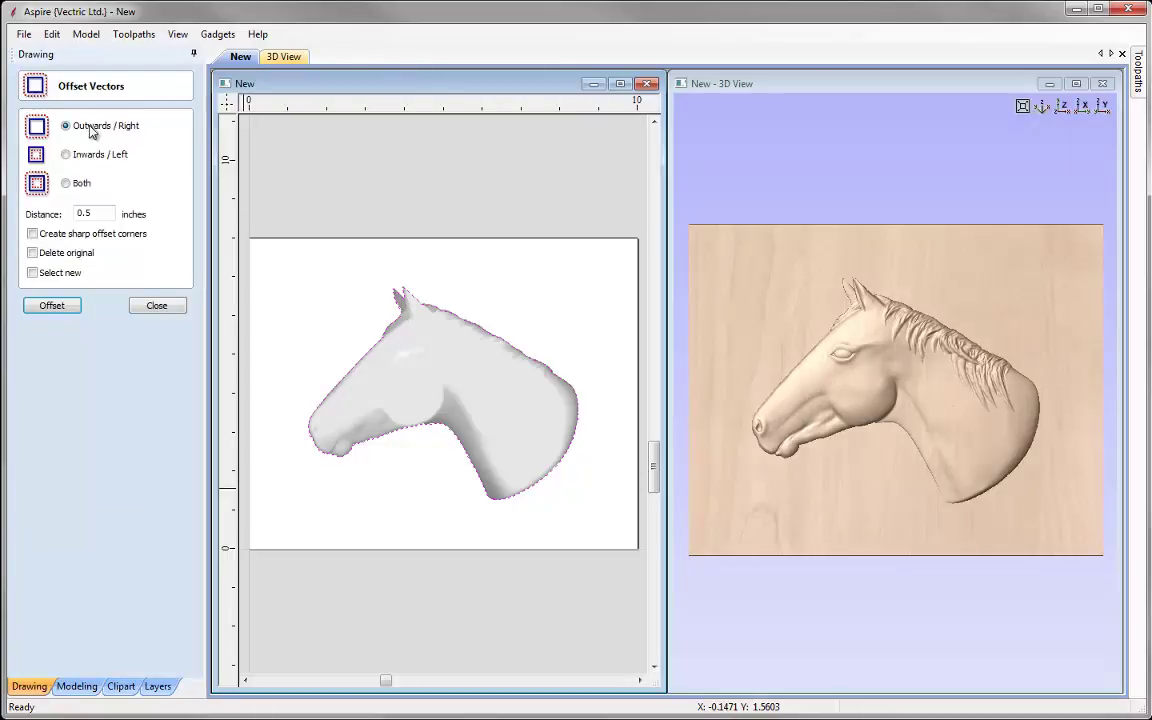
{"action": "double_click", "coordinate": [83, 212]}
{"action": "type", "text": "0.5"}
{"action": "left_click", "coordinate": [33, 253]}
{"action": "left_click", "coordinate": [60, 307]}
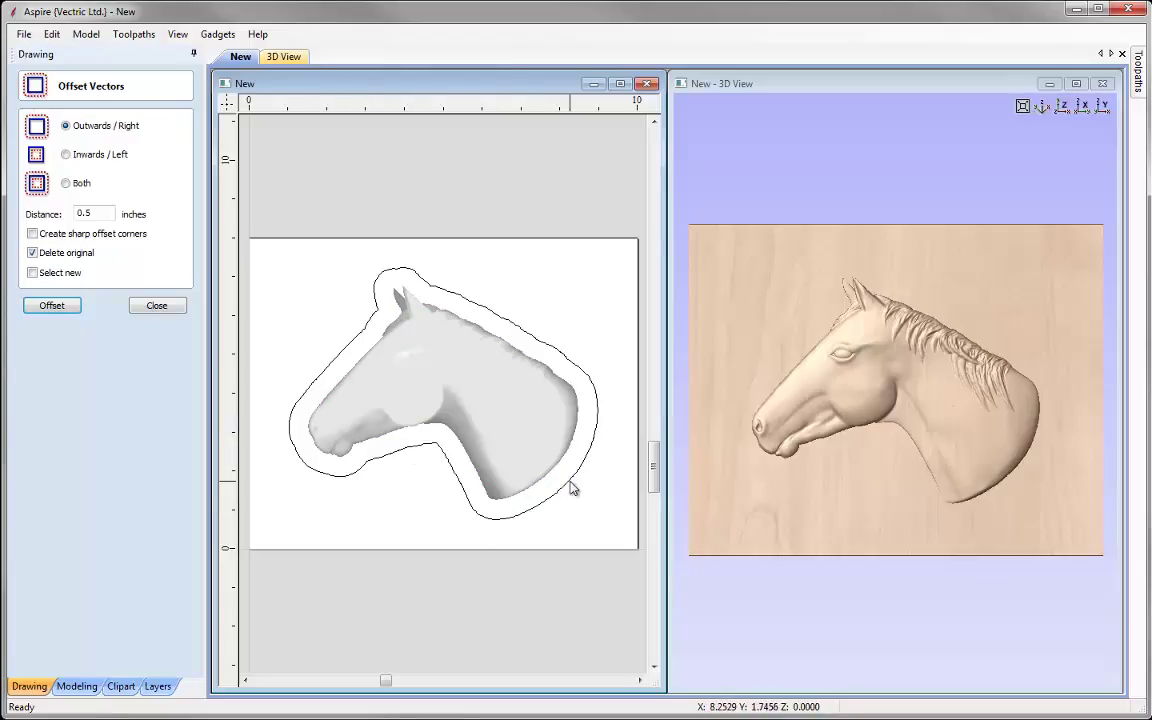
{"action": "left_click", "coordinate": [157, 306]}
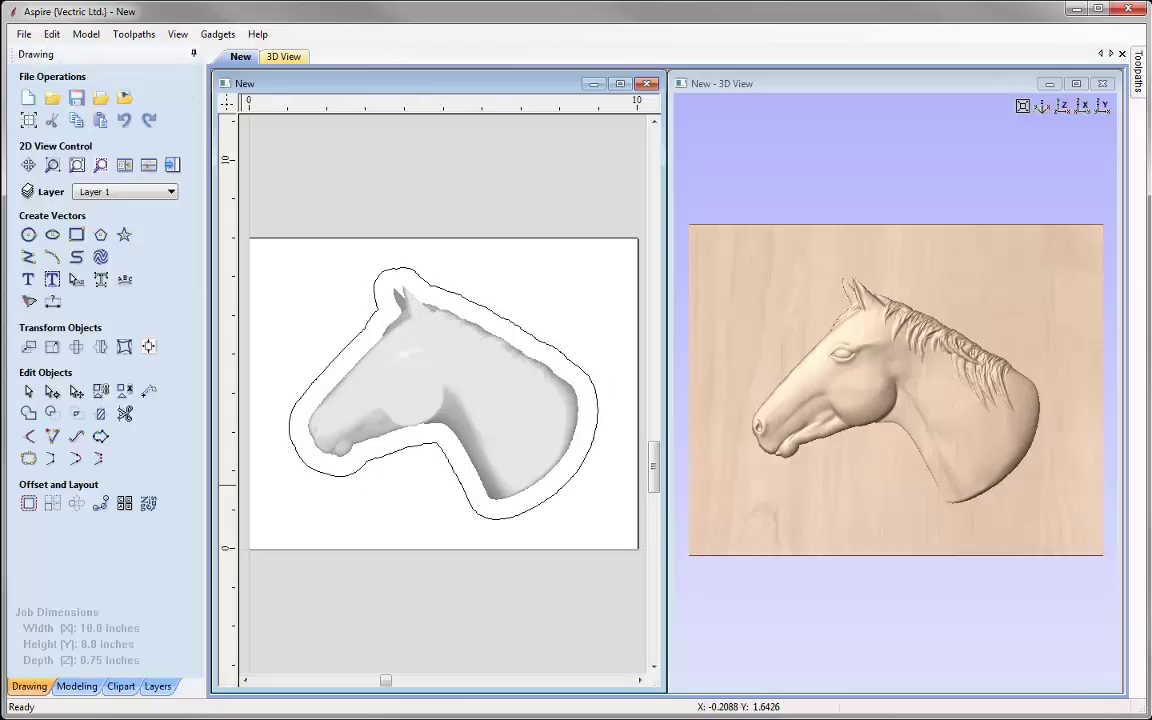
- Set up a rounded shape from the offset outline with a 75-degree angle, limited to a height of 0.4 inches
{"action": "left_click", "coordinate": [366, 340]}
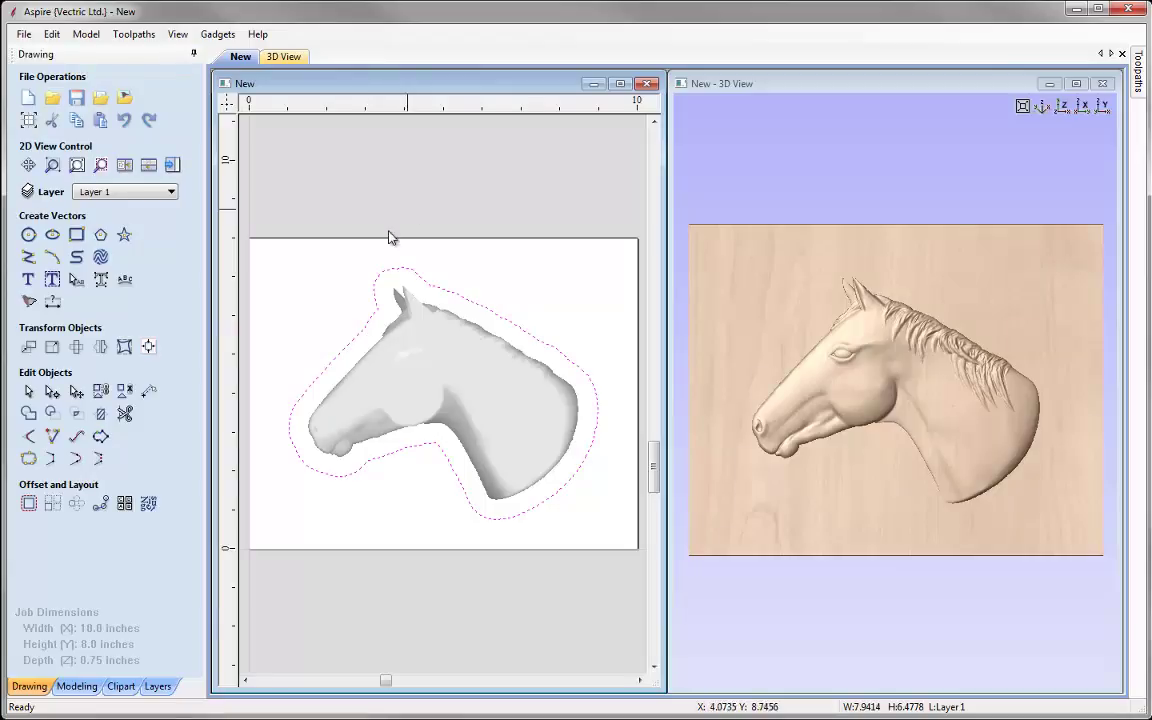
{"action": "left_click", "coordinate": [78, 686]}
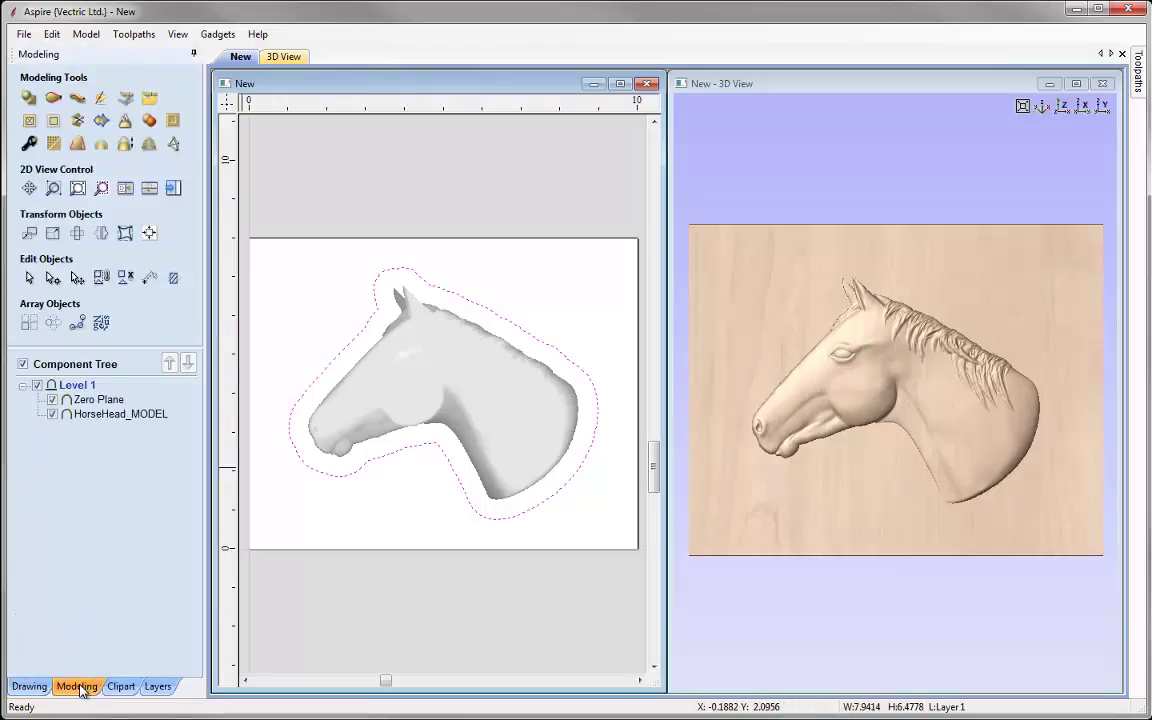
{"action": "left_click", "coordinate": [30, 99]}
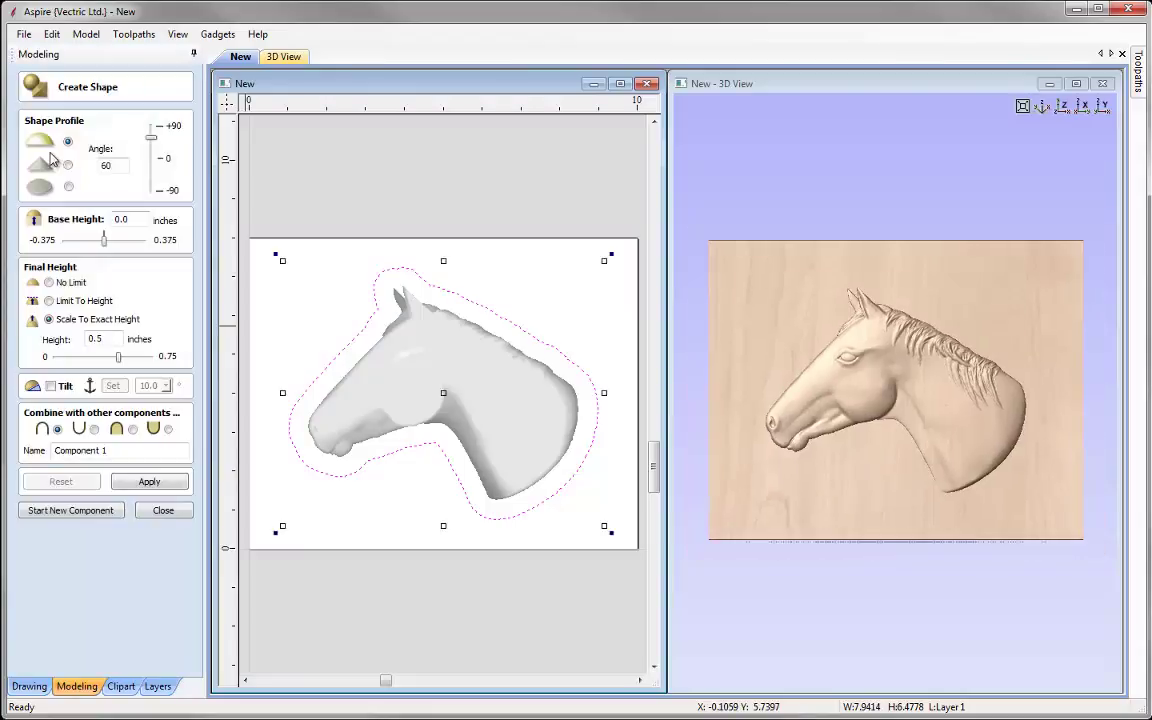
{"action": "left_click", "coordinate": [101, 150]}
{"action": "type", "text": "75"}
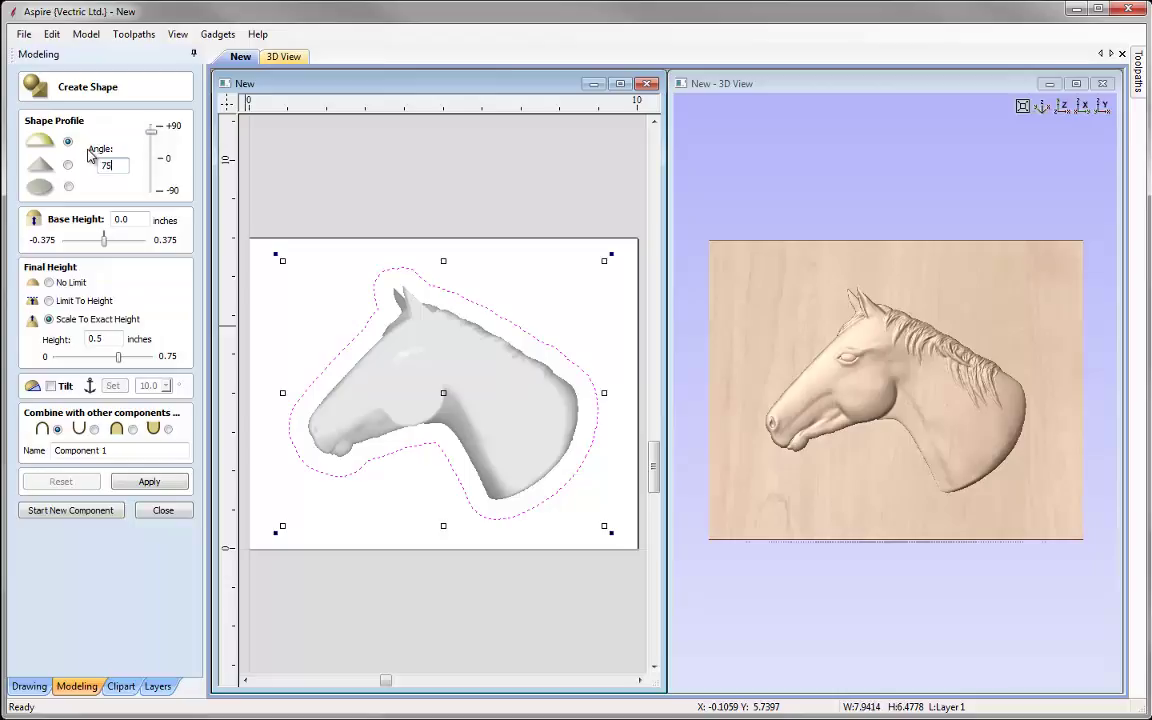
{"action": "left_click", "coordinate": [68, 303]}
{"action": "left_click_drag", "start_coordinate": [98, 338], "coordinate": [125, 334]}
{"action": "type", "text": "4"}
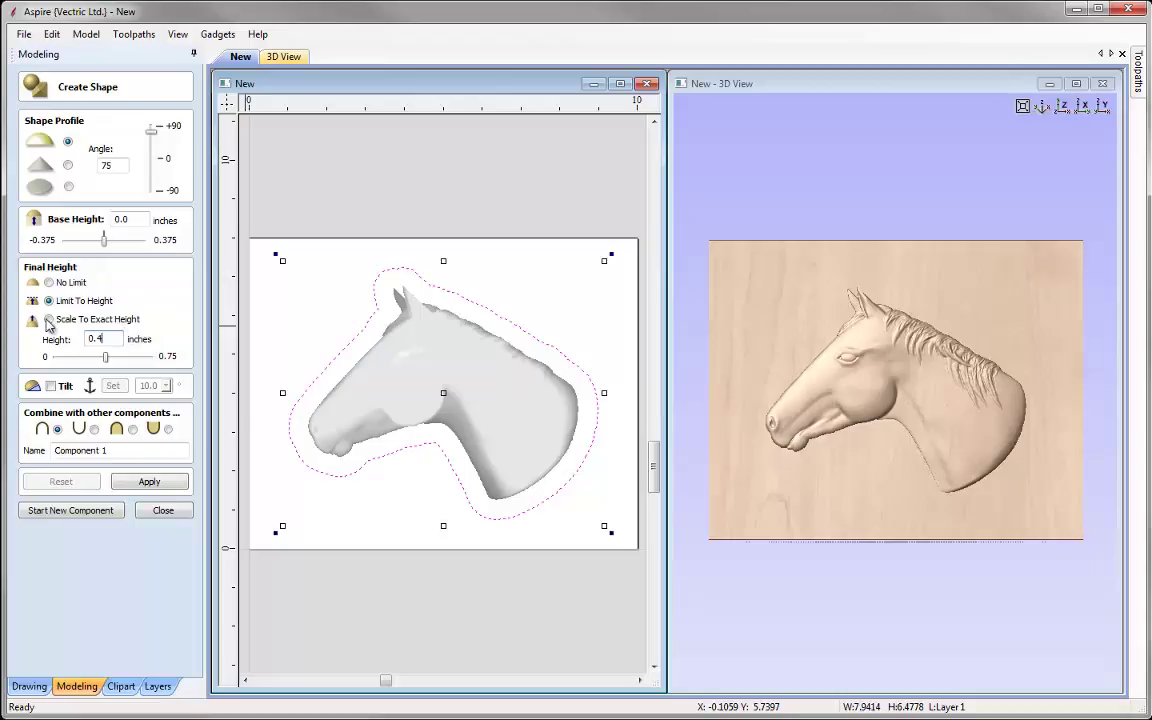
- Set the shape to subtract from the model, name it Recess and create it
{"action": "left_click", "coordinate": [94, 429]}
{"action": "left_click_drag", "start_coordinate": [108, 450], "coordinate": [5, 434]}
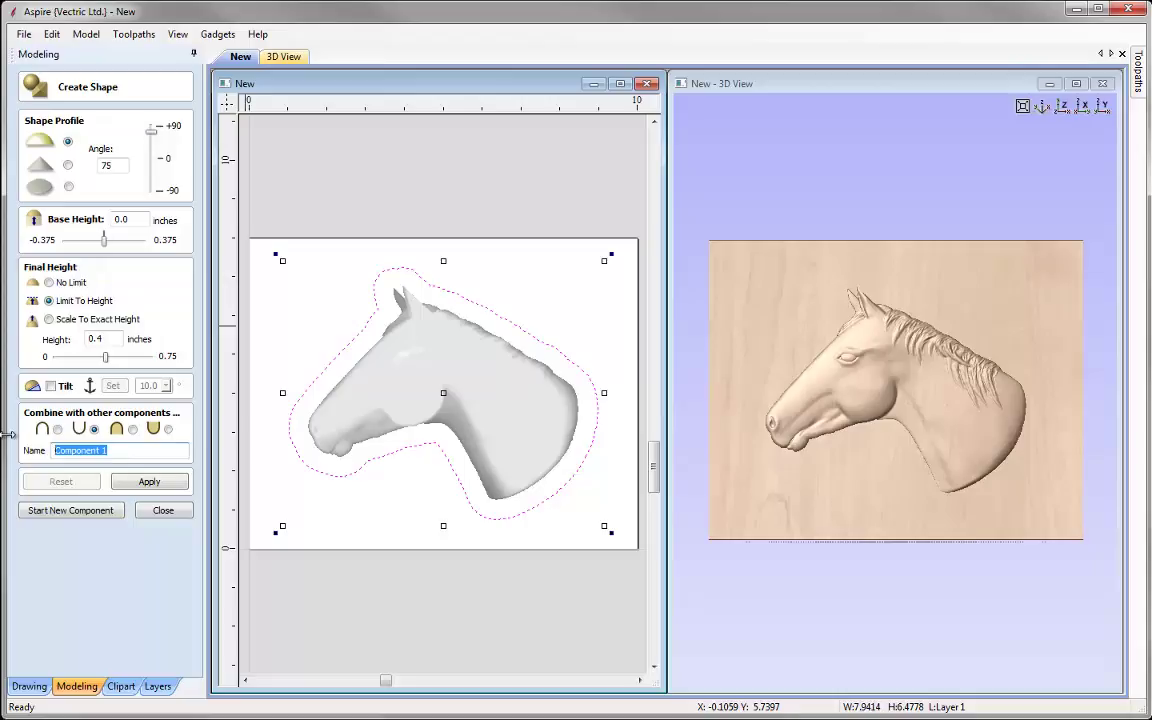
{"action": "type", "text": "Recess"}
{"action": "left_click", "coordinate": [150, 482]}
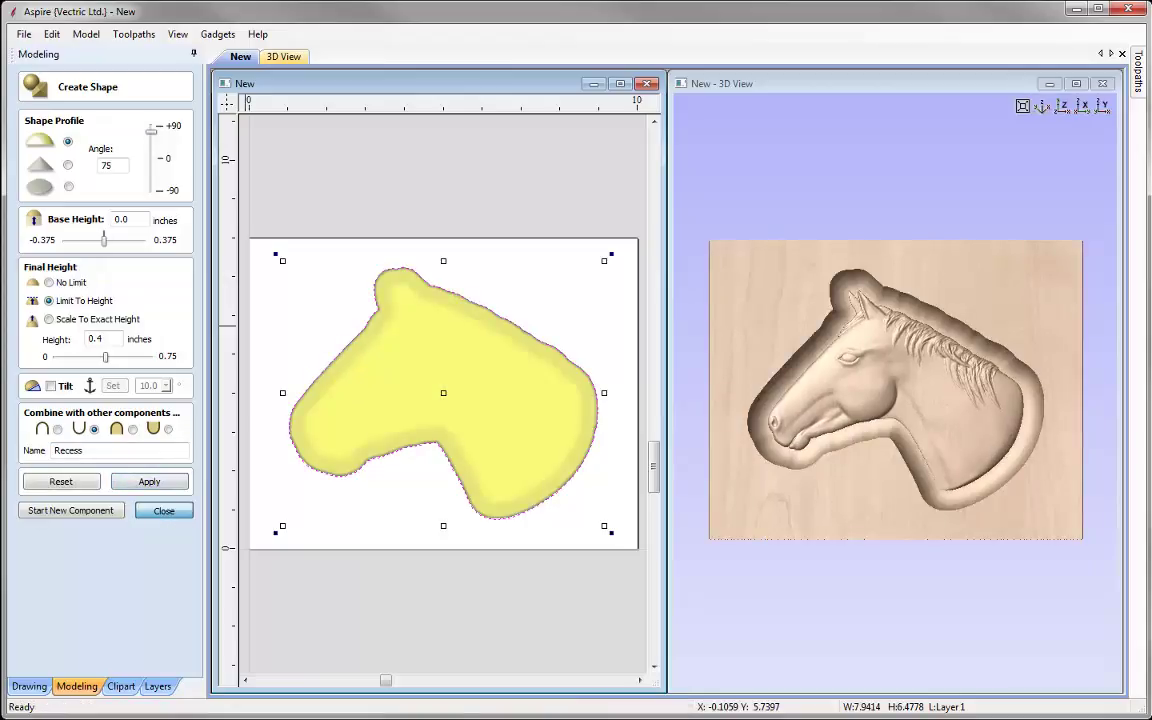
{"action": "left_click", "coordinate": [164, 511]}
- Check the overall height and the Z limits of the model with Scale Model Height
{"action": "left_click_drag", "start_coordinate": [1015, 610], "coordinate": [809, 324]}
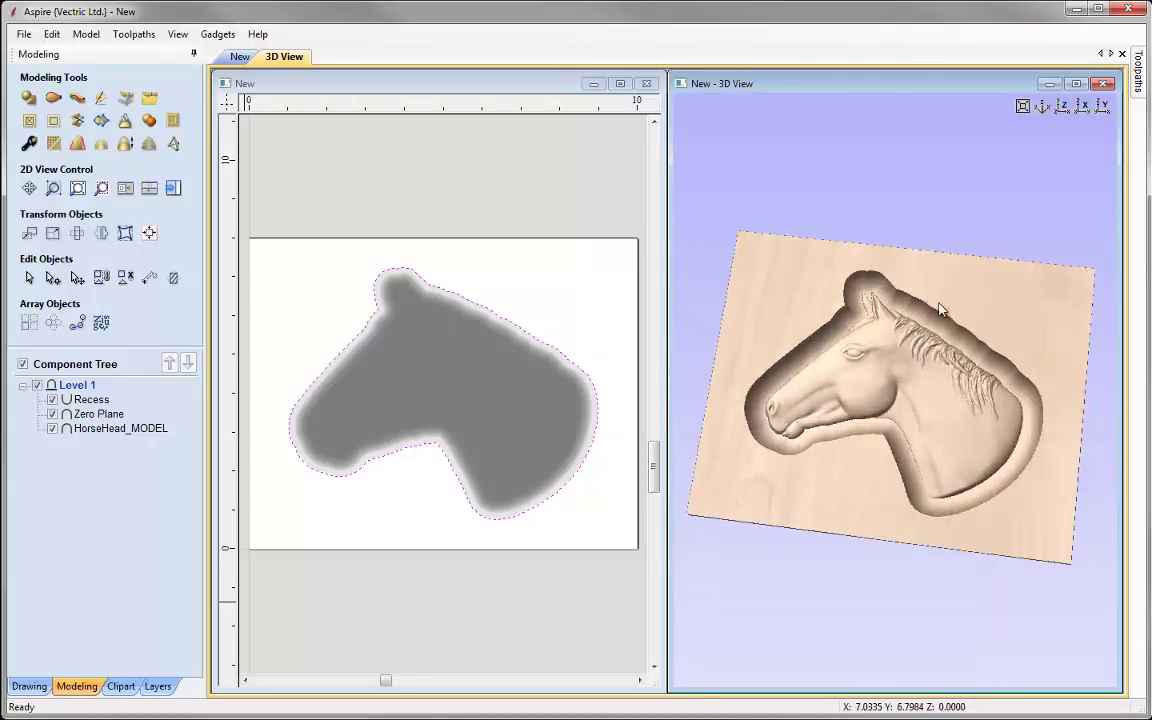
{"action": "left_click", "coordinate": [125, 146]}
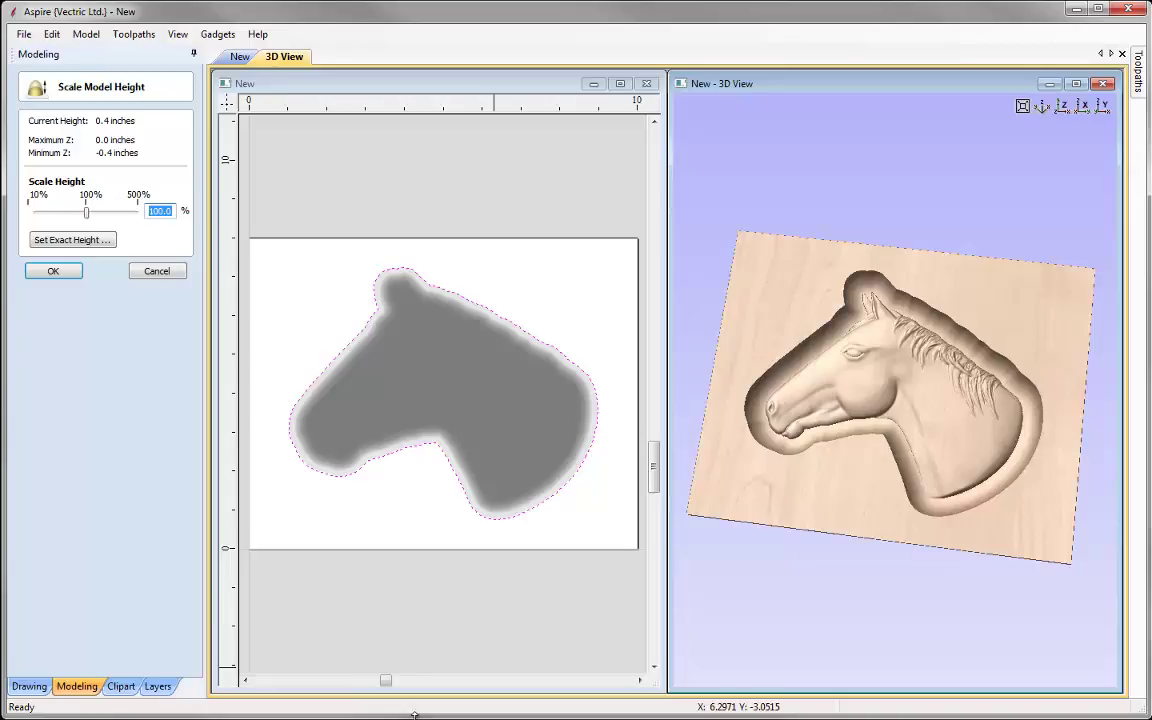
{"action": "left_click", "coordinate": [35, 270]}
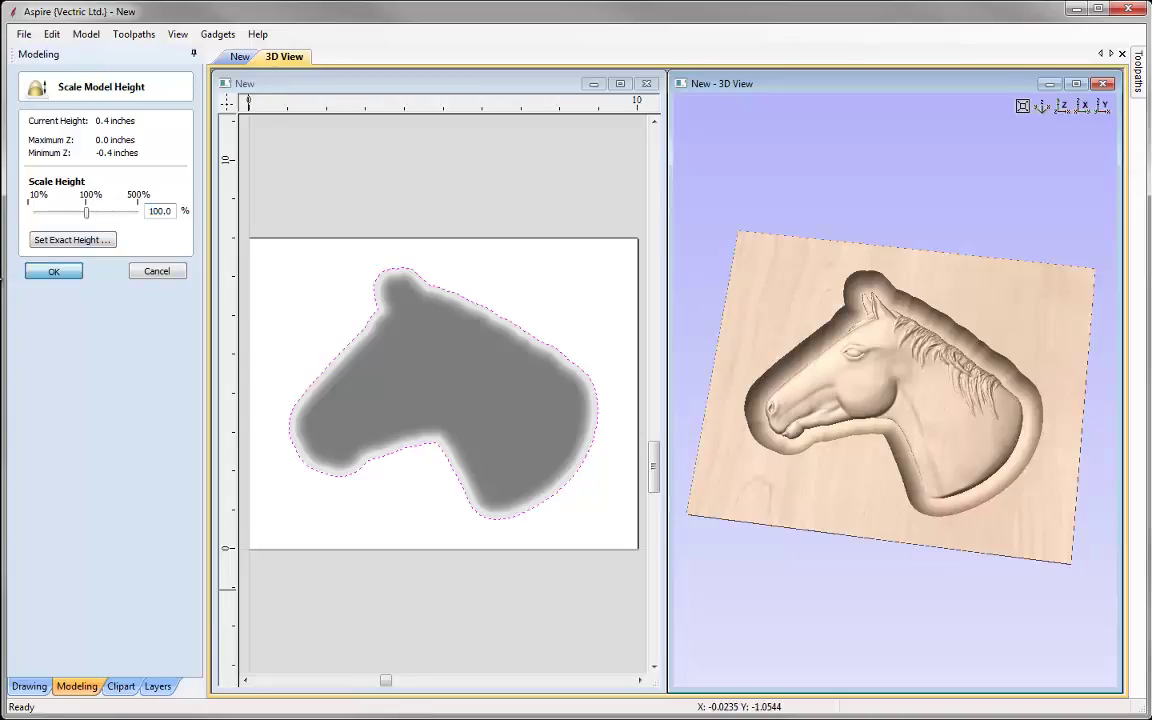
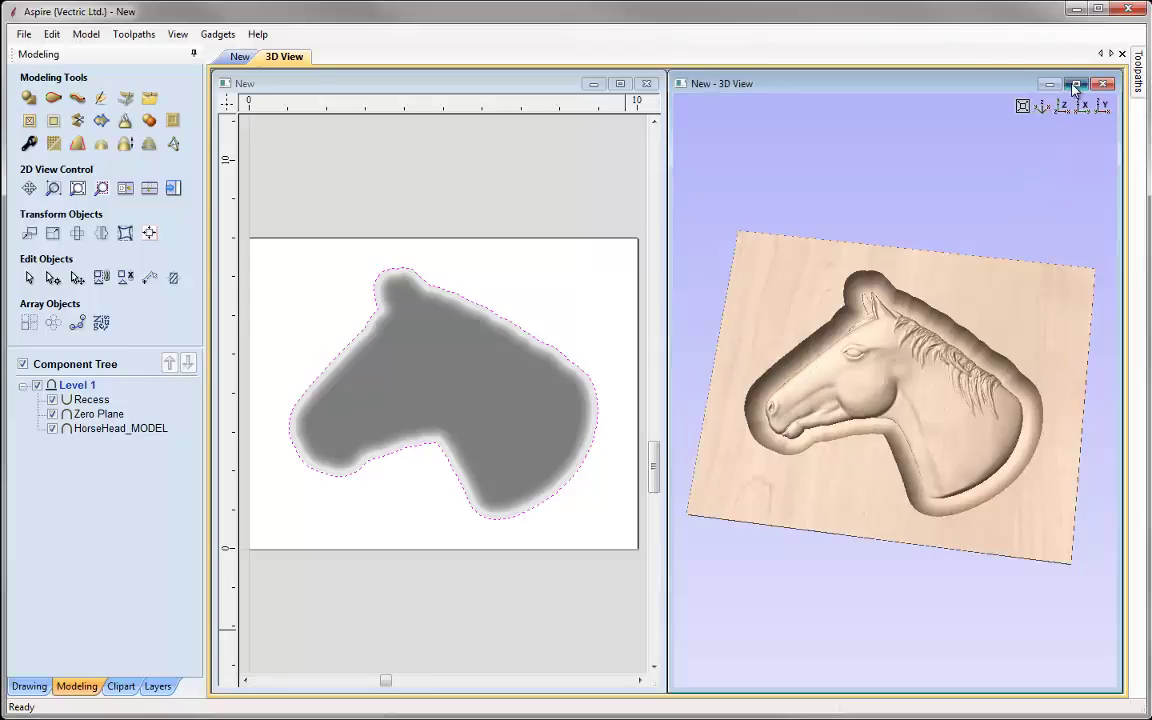
- Maximize the 3D view, look at the model from above and toggle the HorseHead_MODEL component to examine the recess beneath it
{"action": "double_click", "coordinate": [964, 78]}
{"action": "left_click", "coordinate": [1071, 80]}
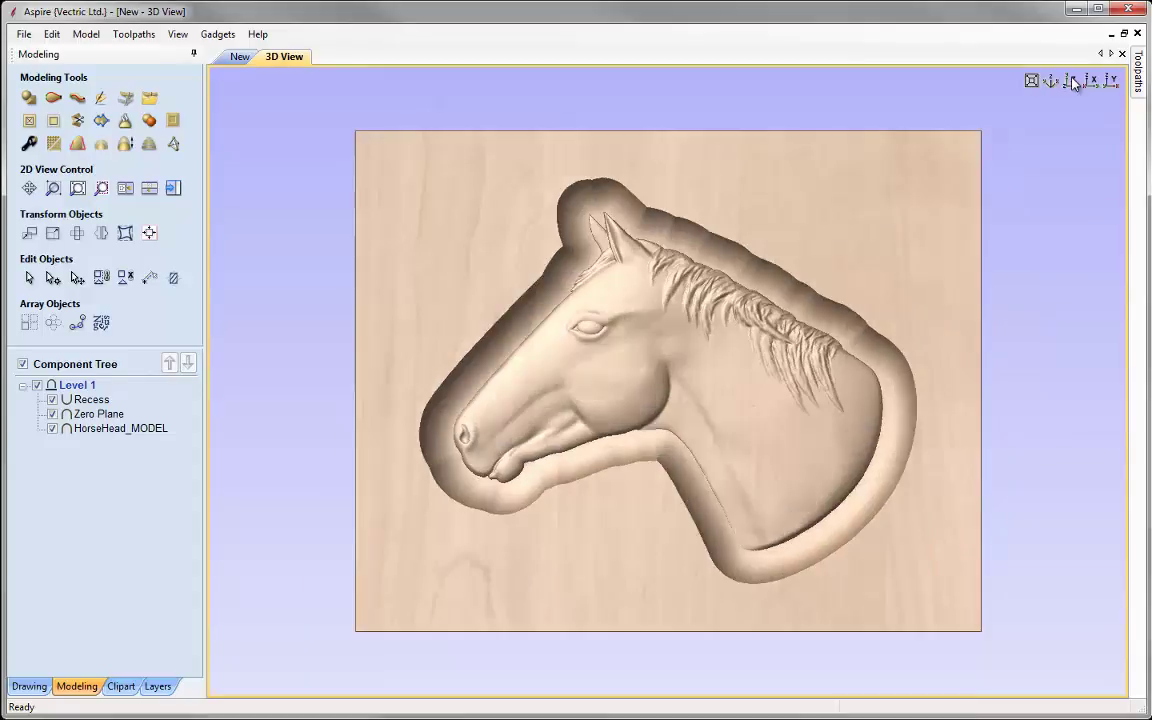
{"action": "left_click", "coordinate": [53, 429]}
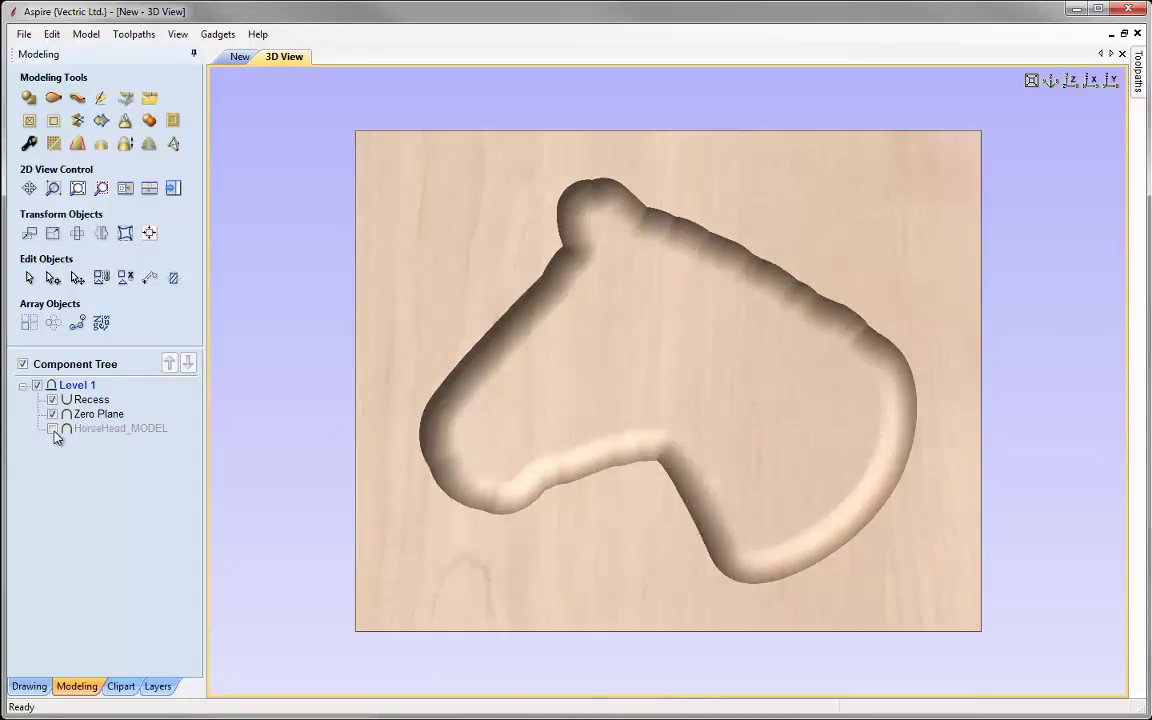
{"action": "left_click", "coordinate": [53, 429]}
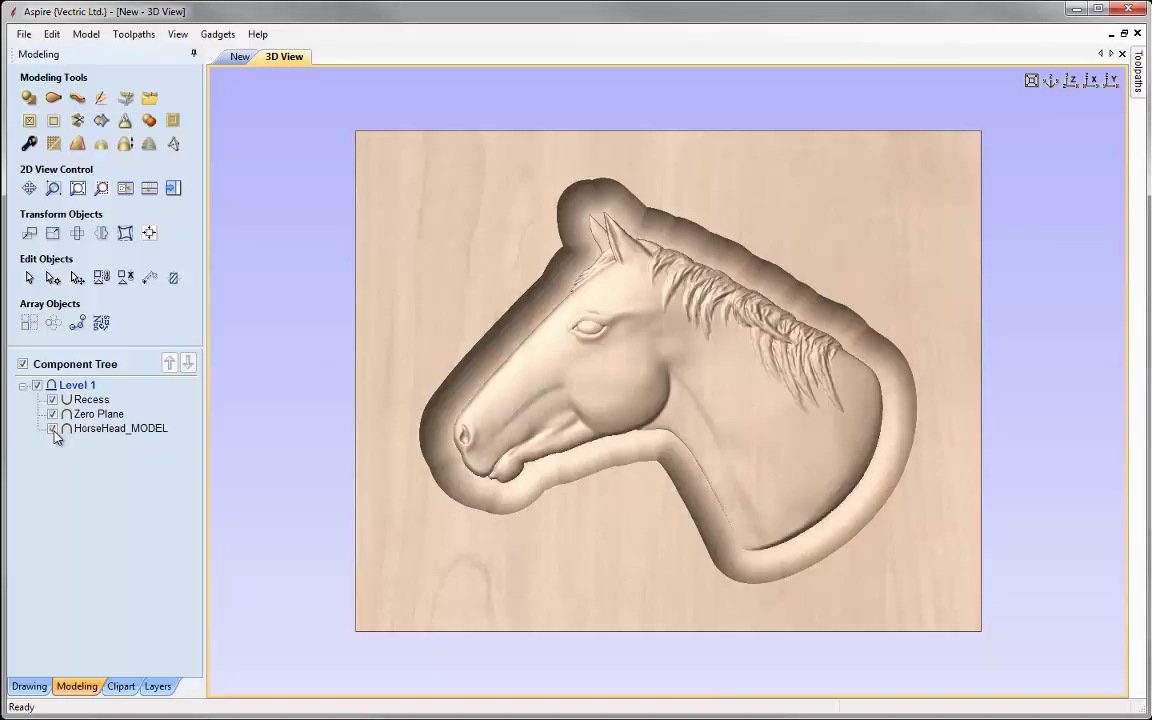
{"action": "left_click", "coordinate": [53, 429]}
{"action": "left_click", "coordinate": [53, 429]}
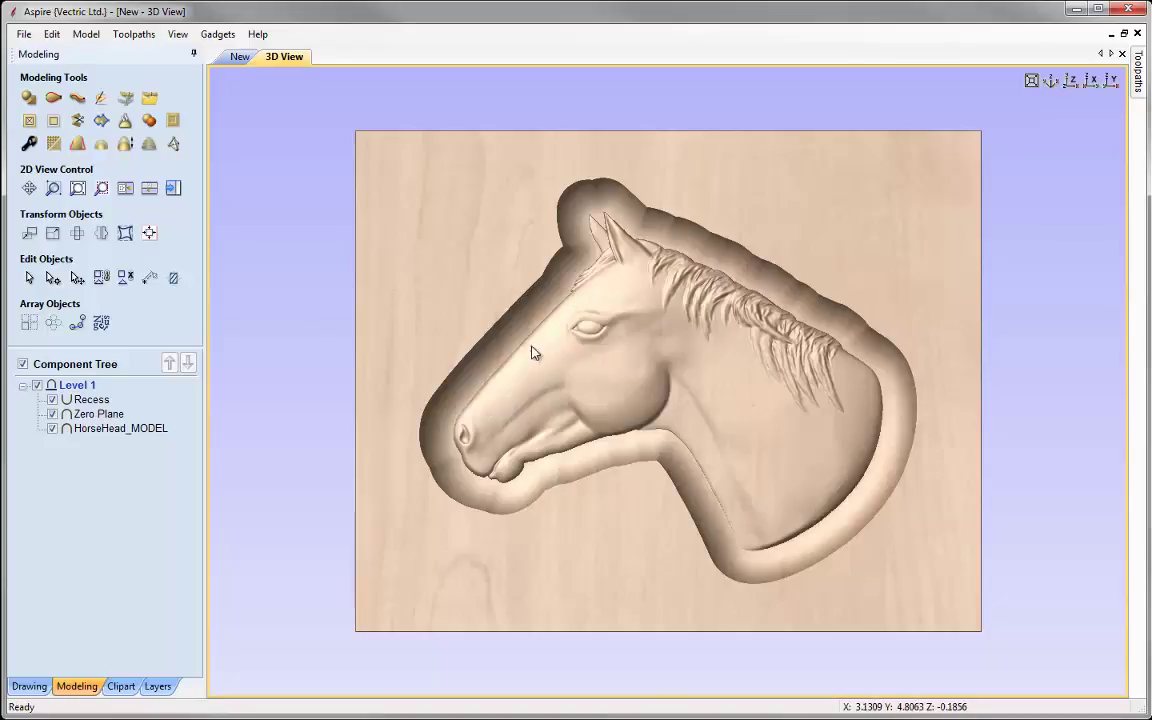
{"action": "left_click", "coordinate": [53, 429]}
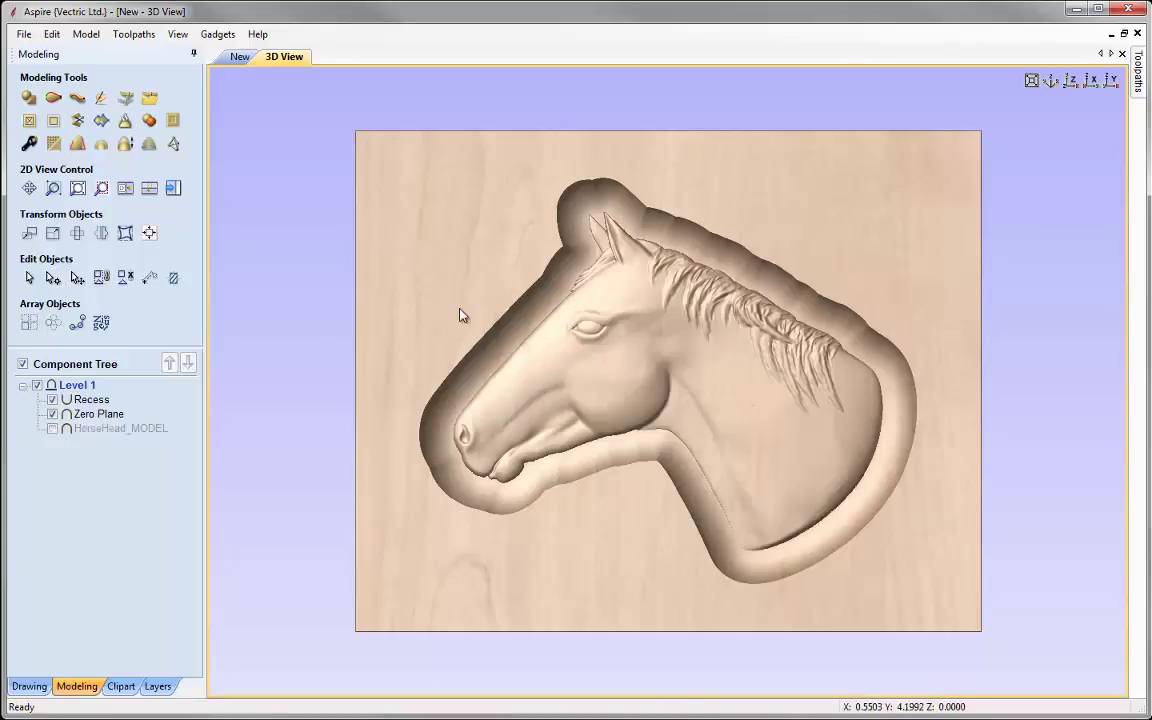
{"action": "left_click", "coordinate": [53, 429]}
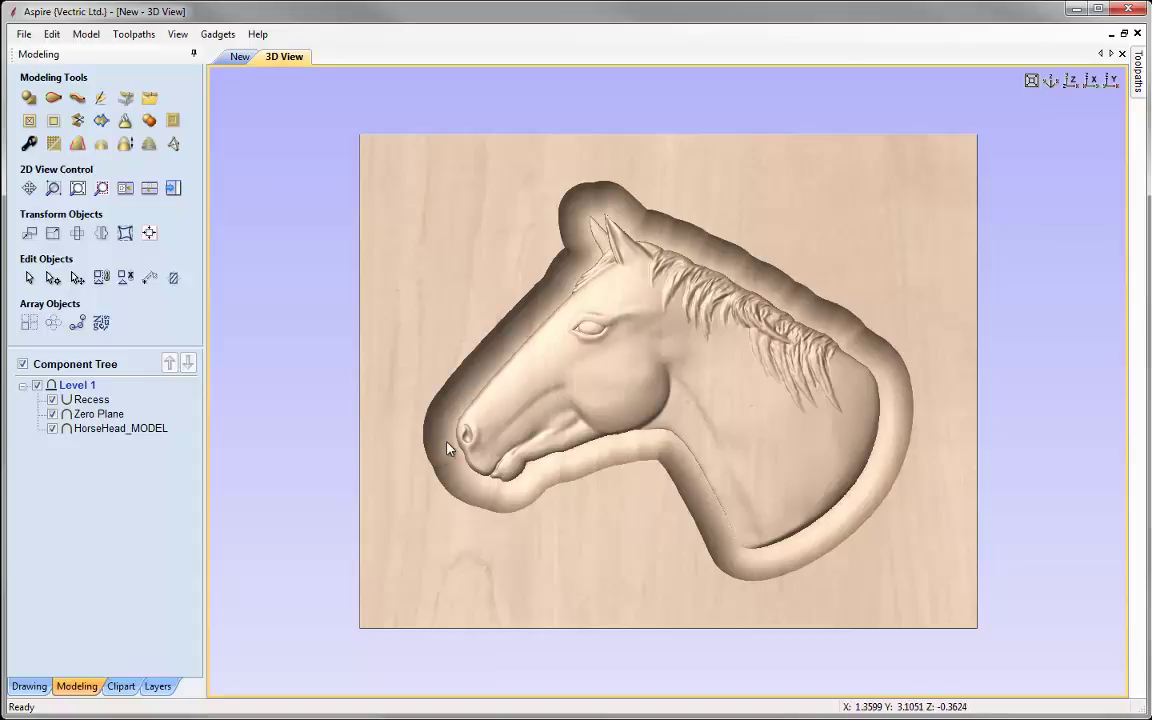
- Open the Recess and Zero Plane components together for smoothing, baking them into one component
{"action": "left_click", "coordinate": [92, 400]}
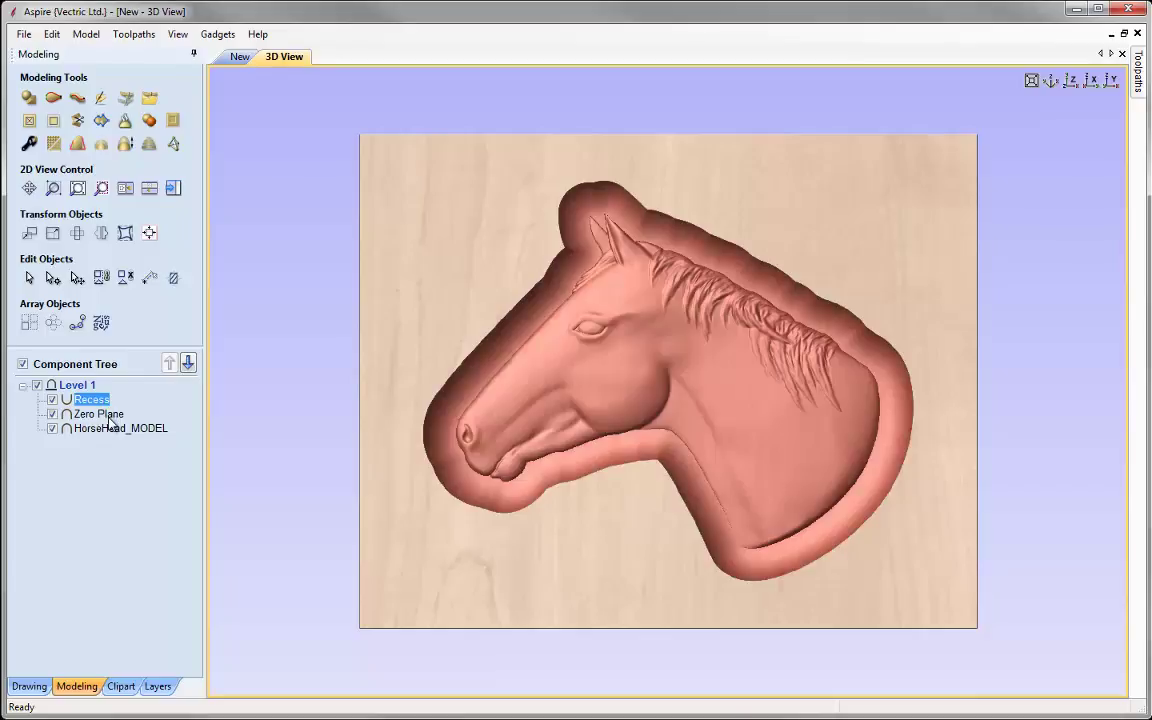
{"action": "left_click", "coordinate": [100, 414], "text": "ctrl"}
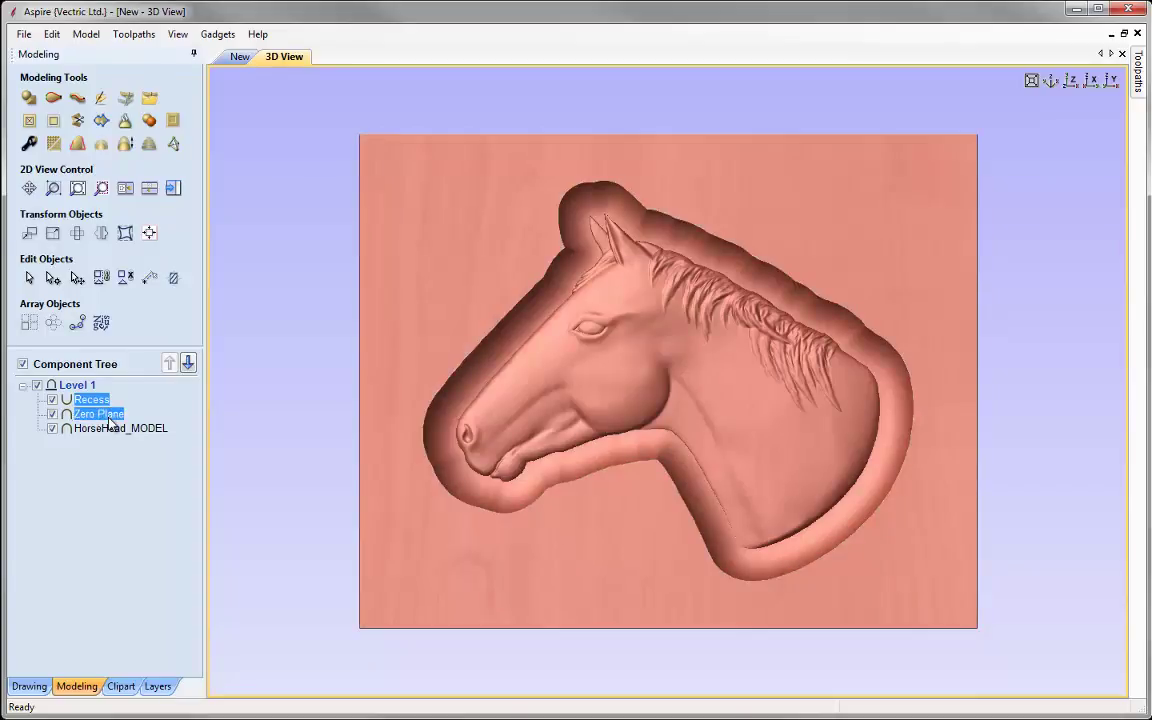
{"action": "left_click", "coordinate": [55, 148]}
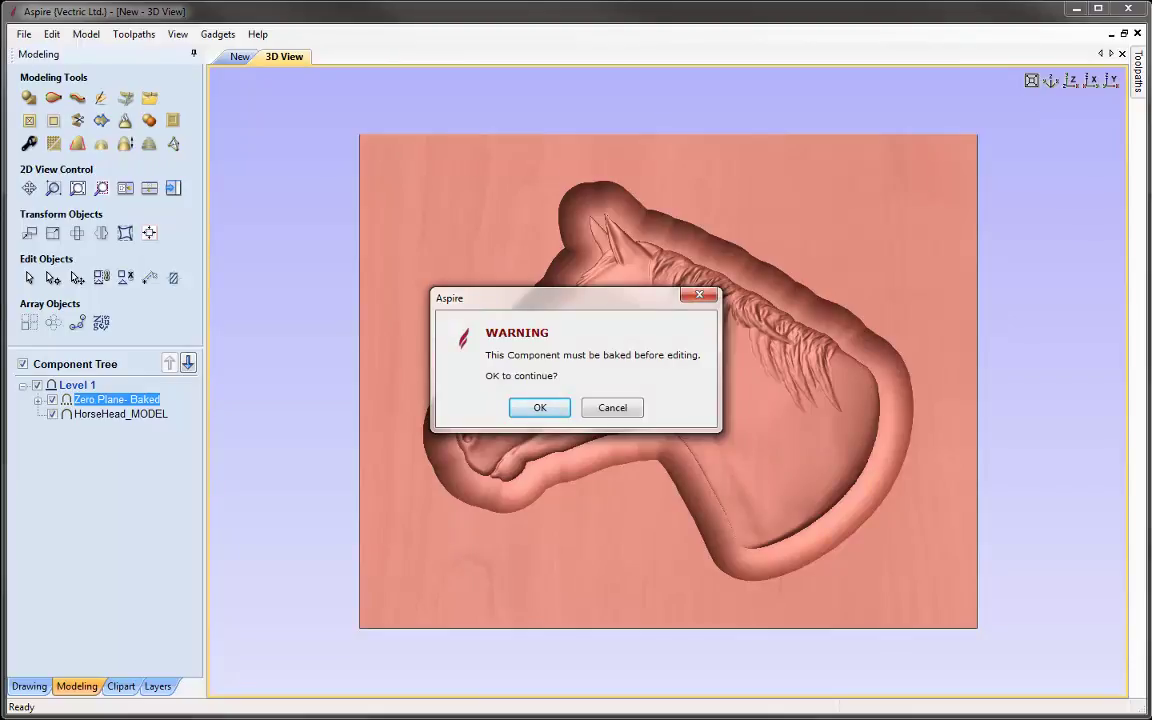
{"action": "left_click", "coordinate": [545, 412]}
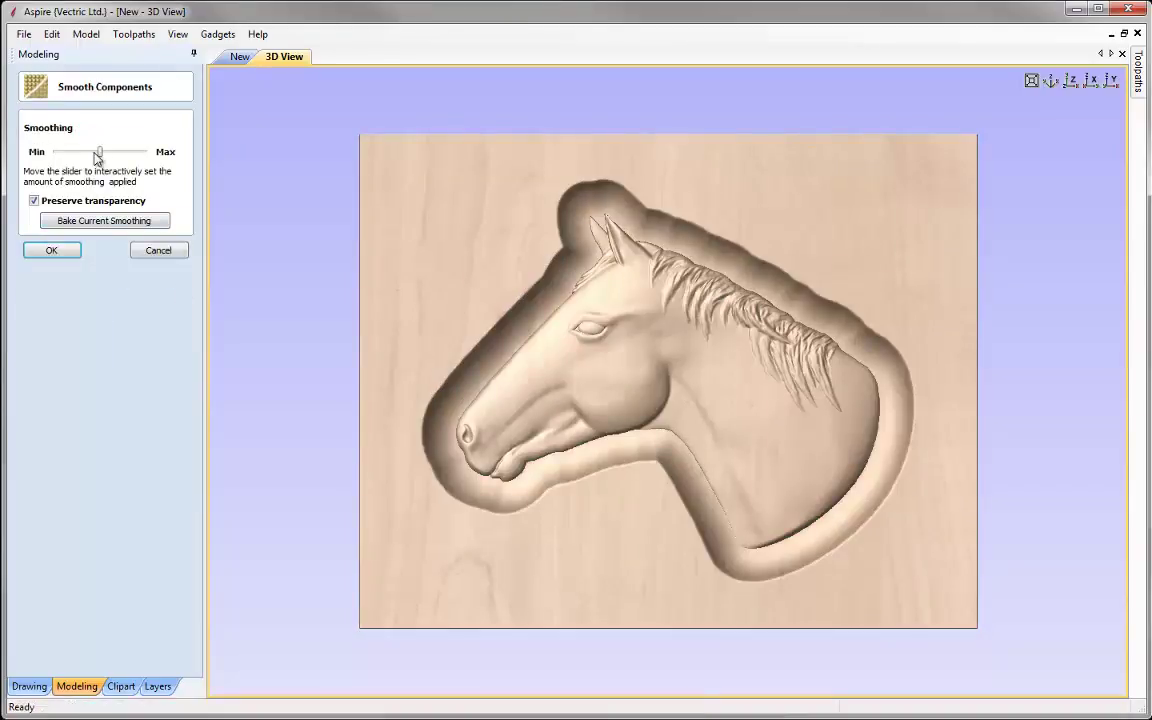
- Smooth the baked recess at the maximum amount, baking the current smoothing twice, and accept the result
{"action": "left_click_drag", "start_coordinate": [101, 153], "coordinate": [194, 164]}
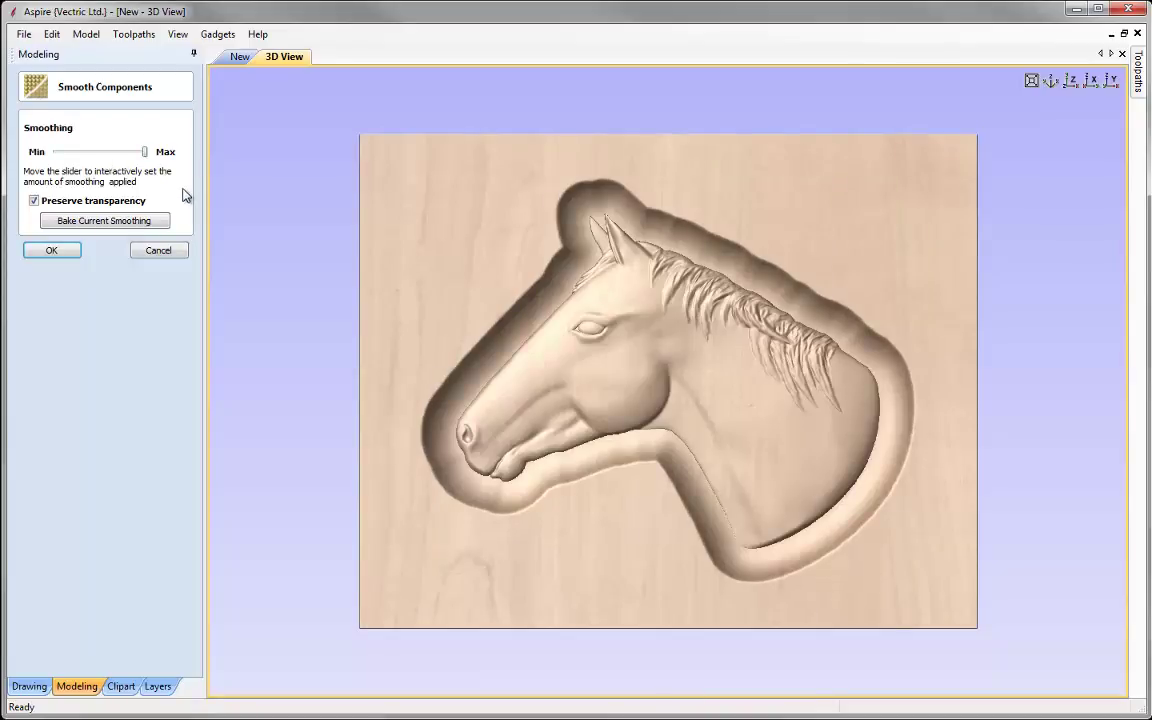
{"action": "left_click", "coordinate": [152, 220]}
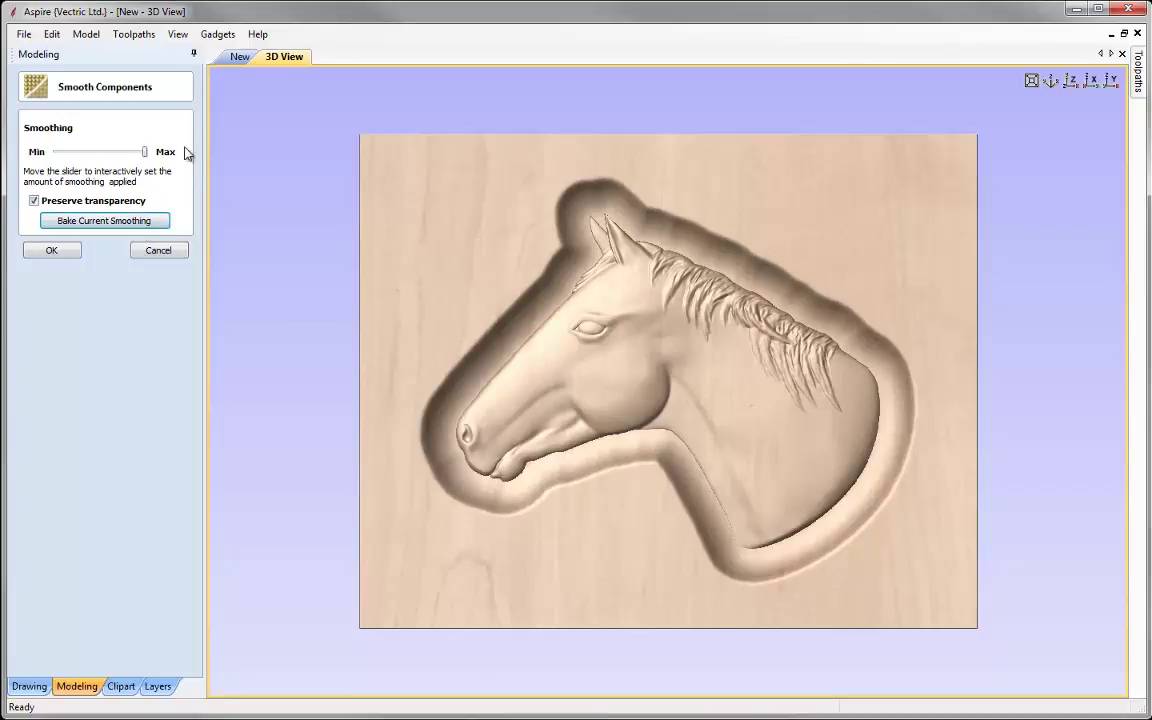
{"action": "left_click", "coordinate": [119, 226]}
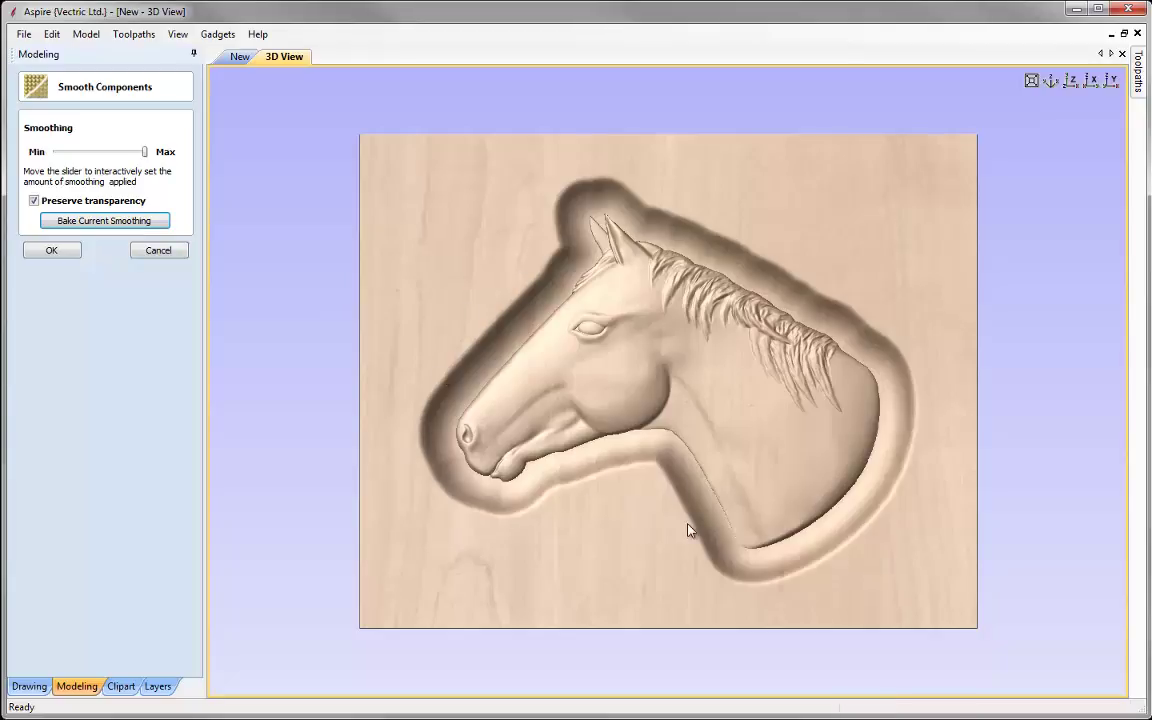
{"action": "left_click", "coordinate": [72, 254]}
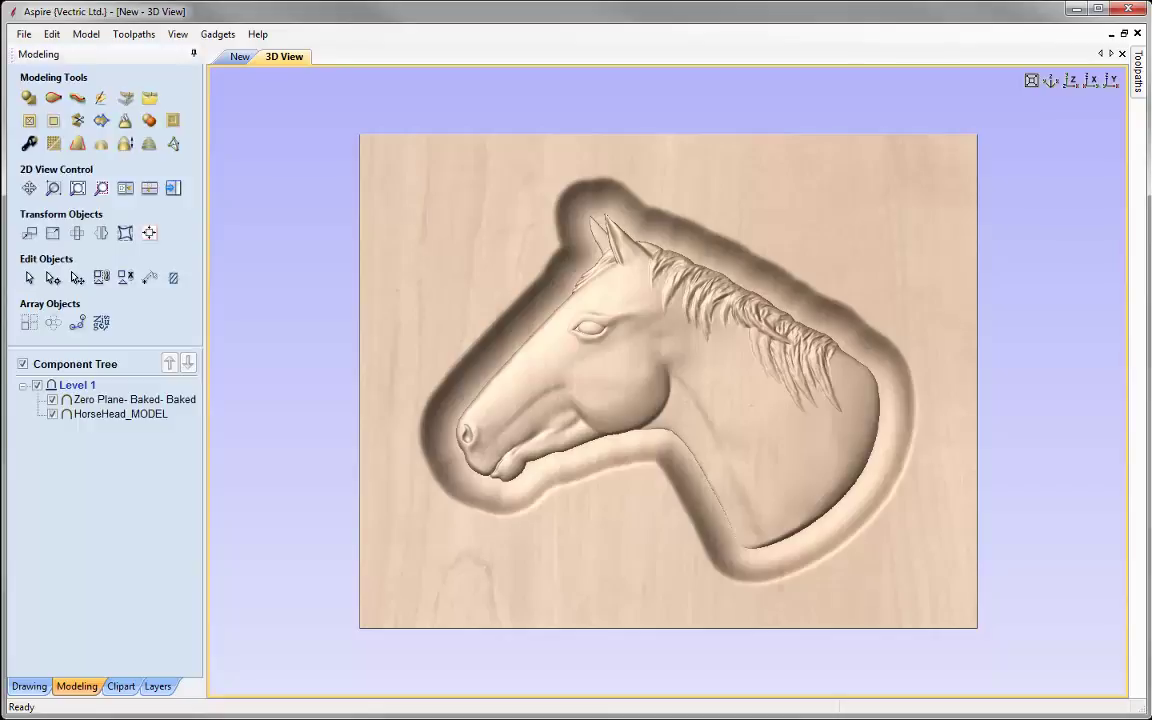
- Rename the smoothed, baked zero plane component as Recess
{"action": "left_click", "coordinate": [118, 400]}
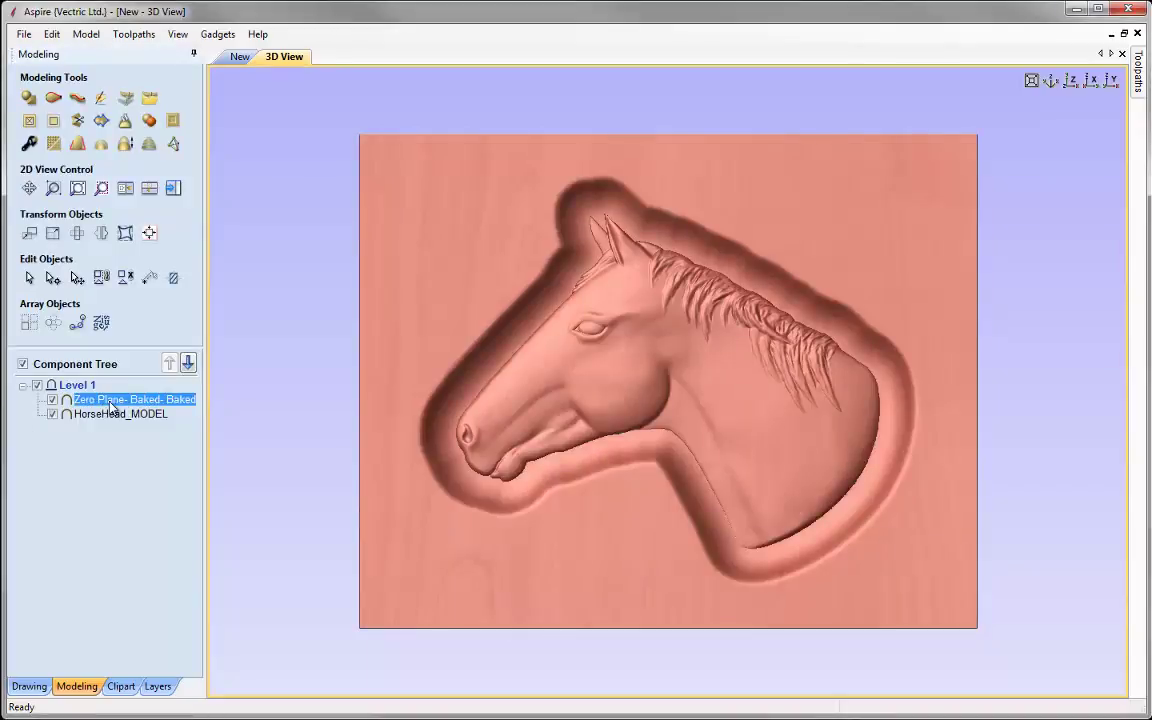
{"action": "right_click", "coordinate": [112, 405]}
{"action": "left_click", "coordinate": [179, 558]}
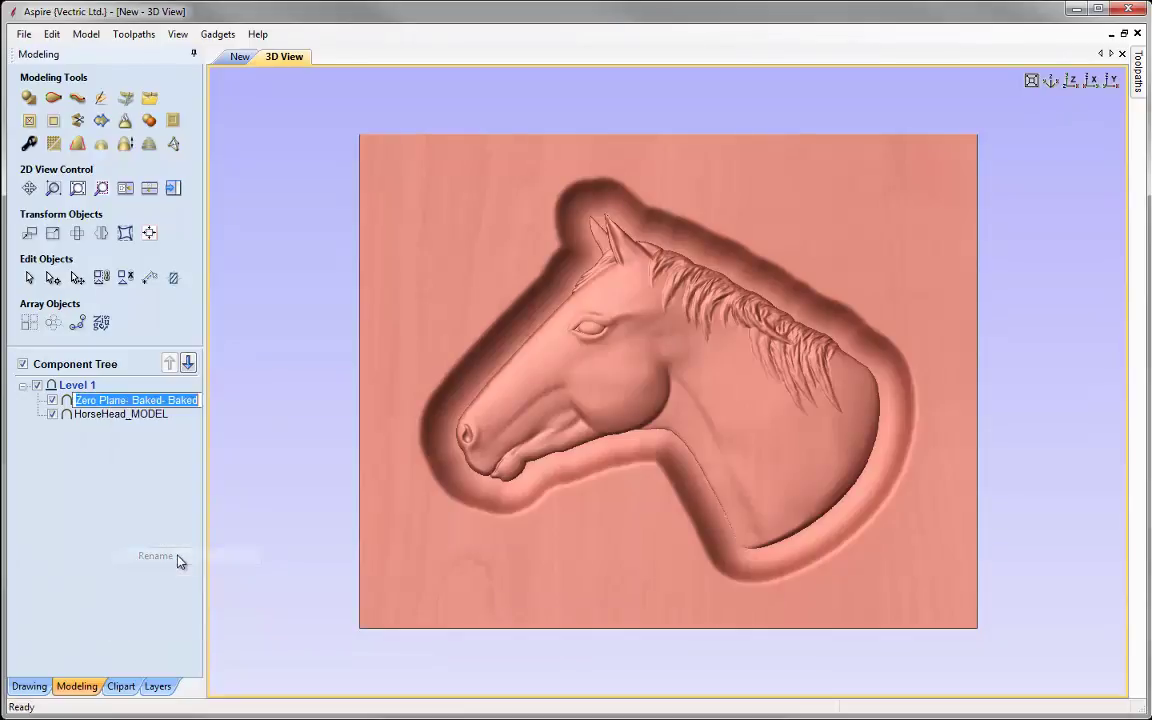
{"action": "type", "text": "R"}
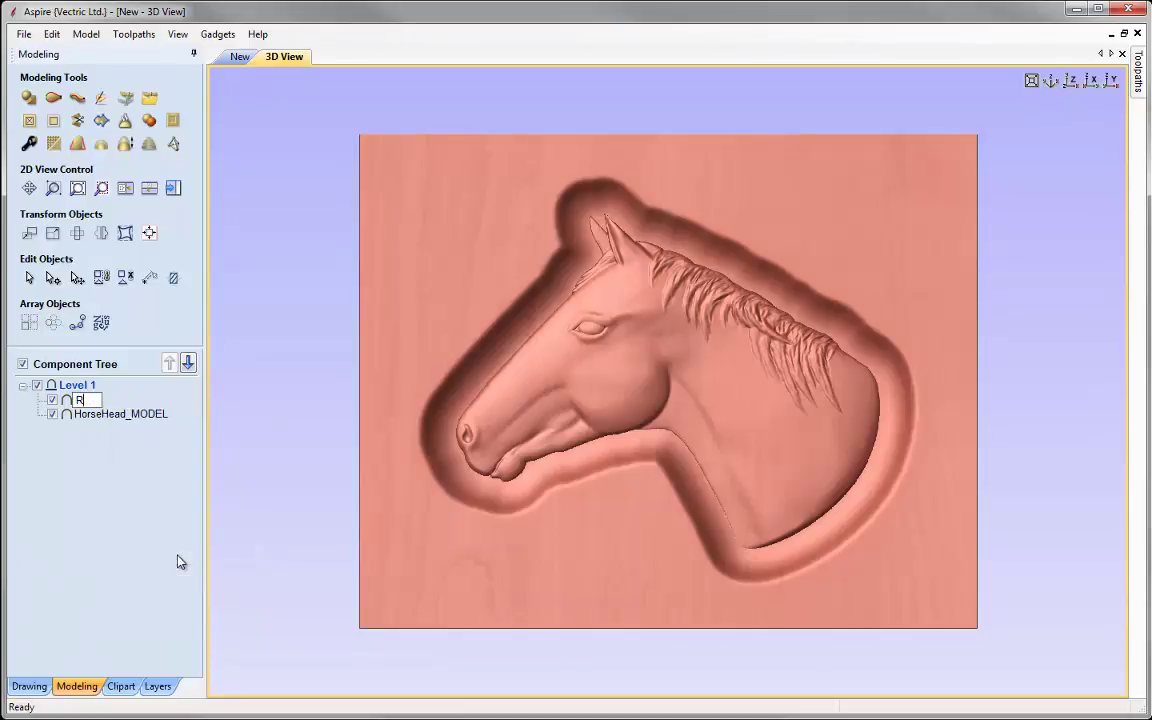
{"action": "type", "text": "ecess"}
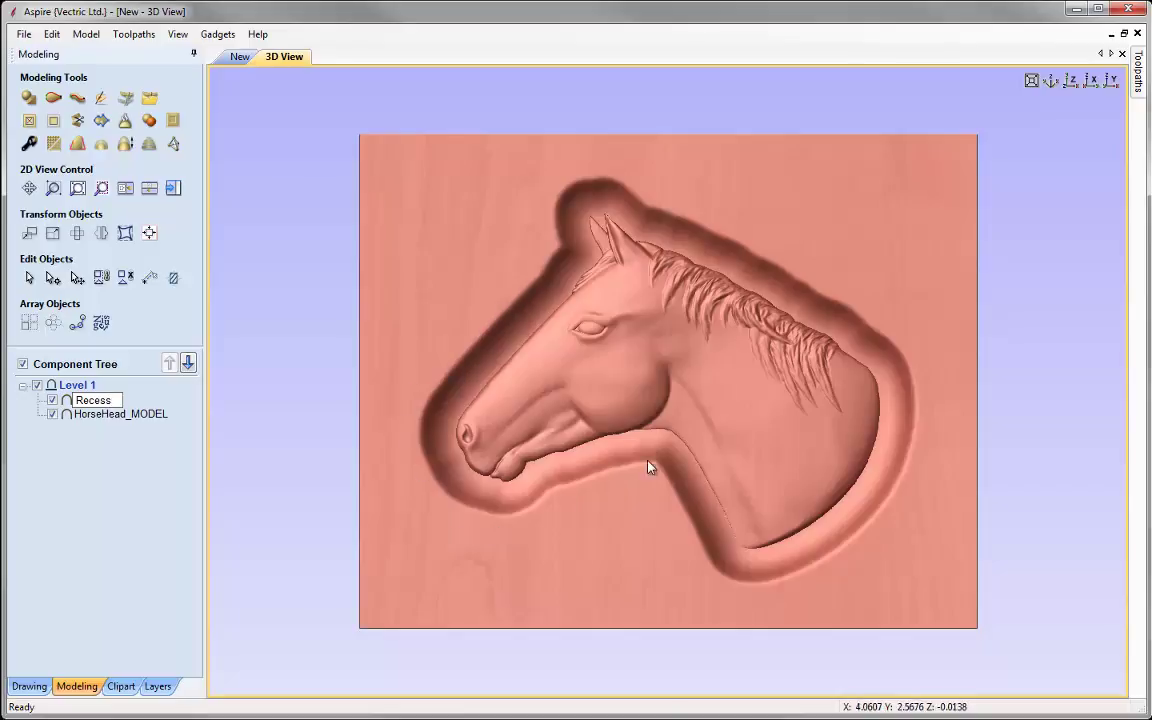
{"action": "left_click", "coordinate": [100, 428]}
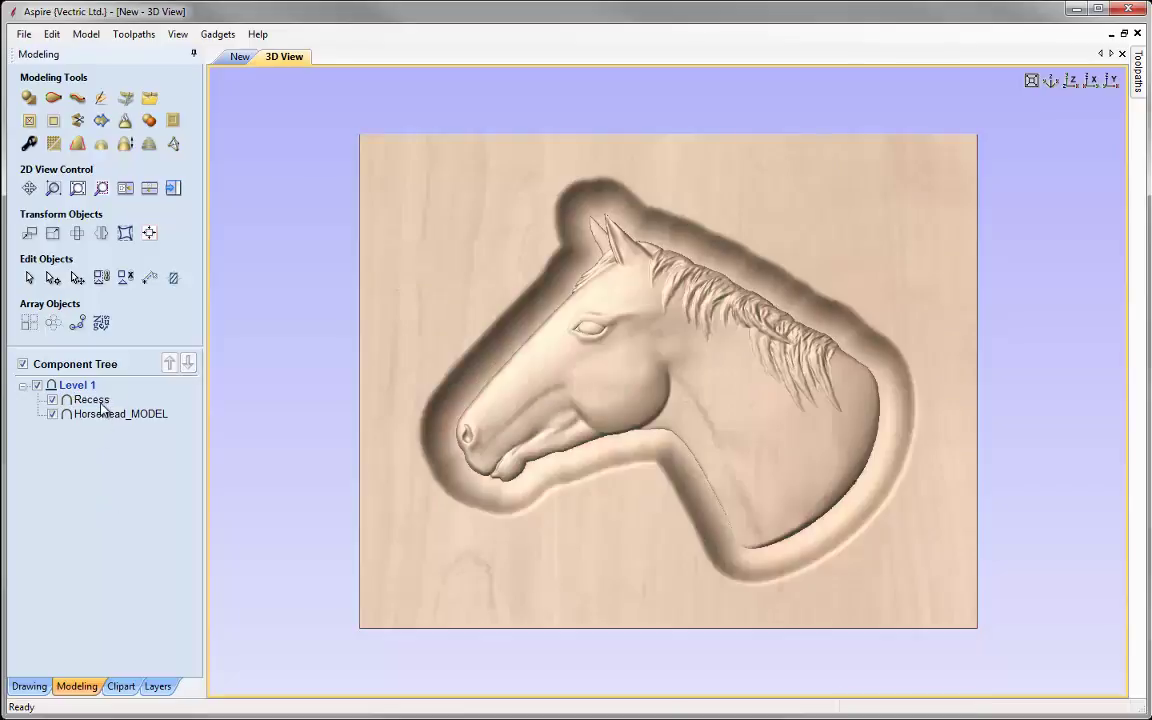
- Open the Recess component for sculpting and set up the Smudge tool with a diameter of 141
{"action": "mouse_move", "coordinate": [103, 408]}
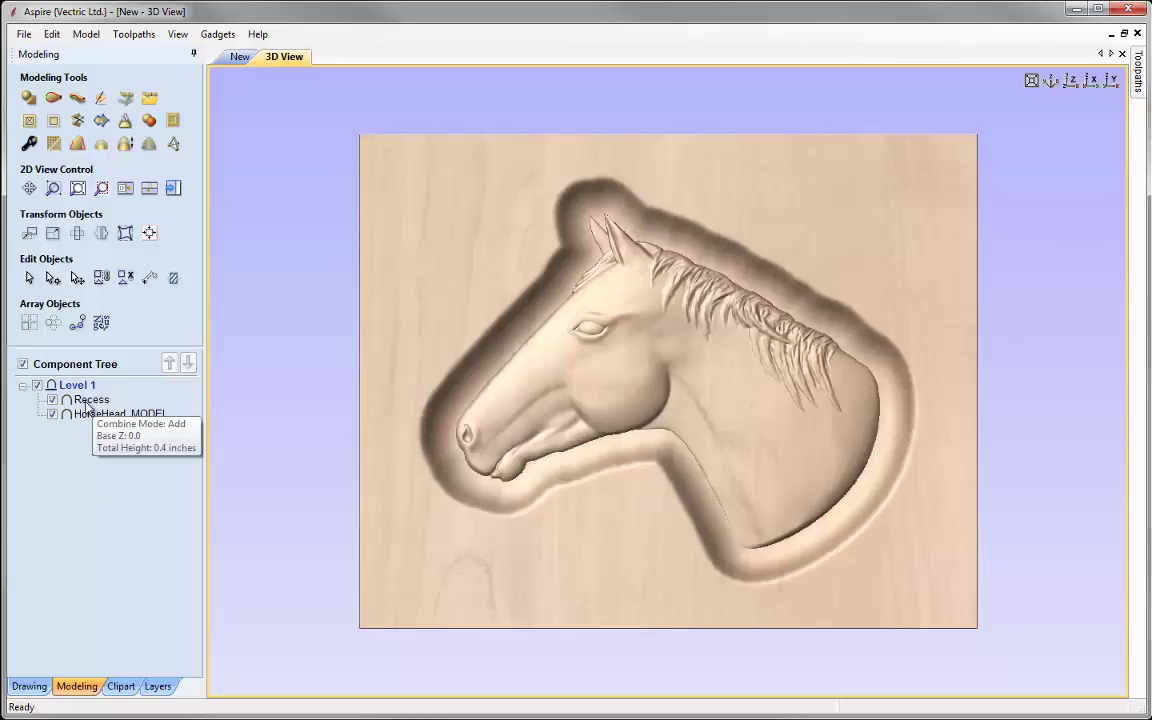
{"action": "left_click", "coordinate": [90, 400]}
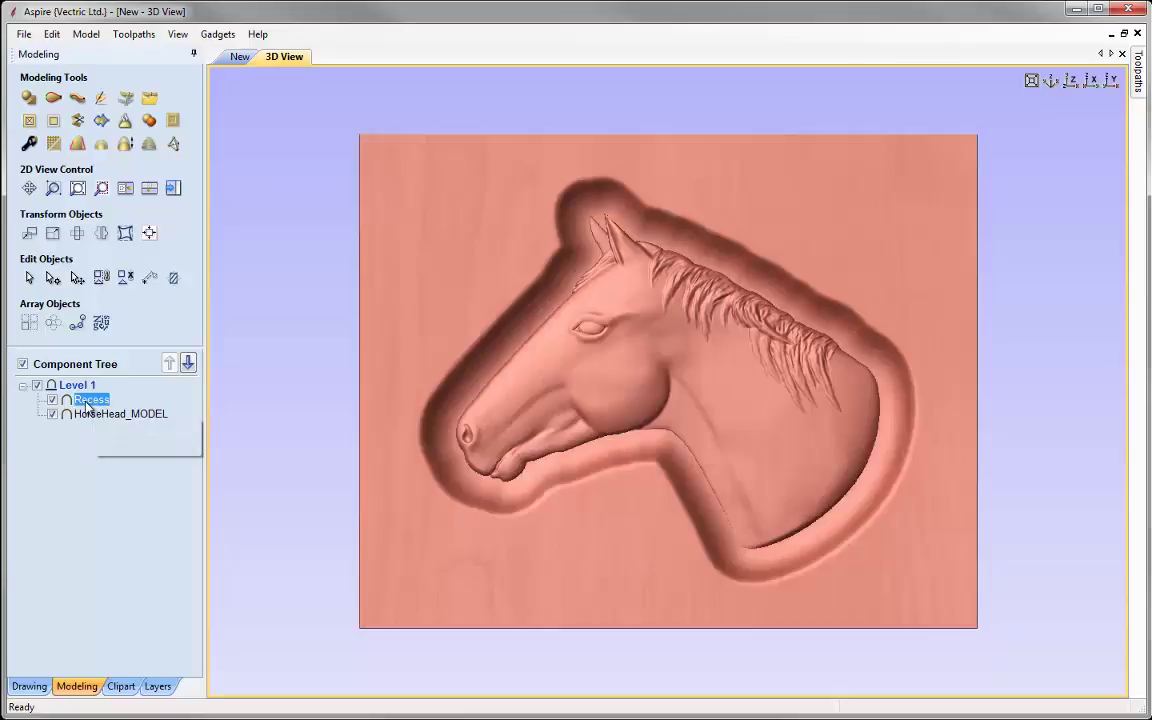
{"action": "left_click", "coordinate": [102, 99]}
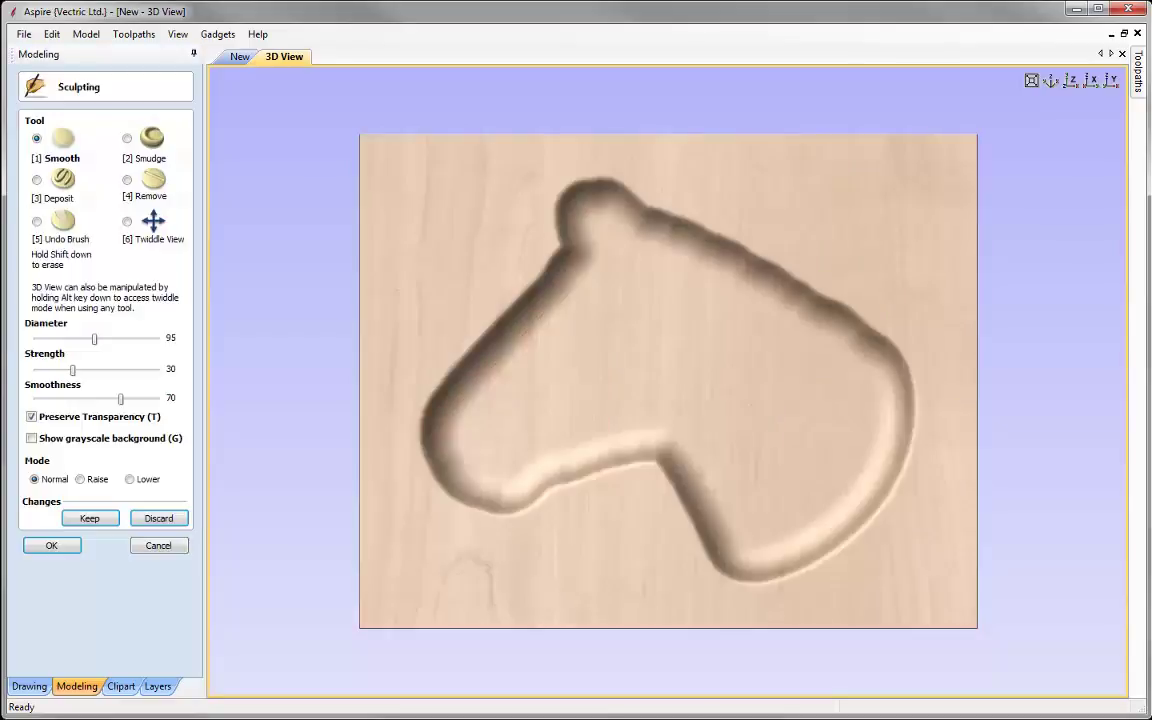
{"action": "left_click", "coordinate": [128, 139]}
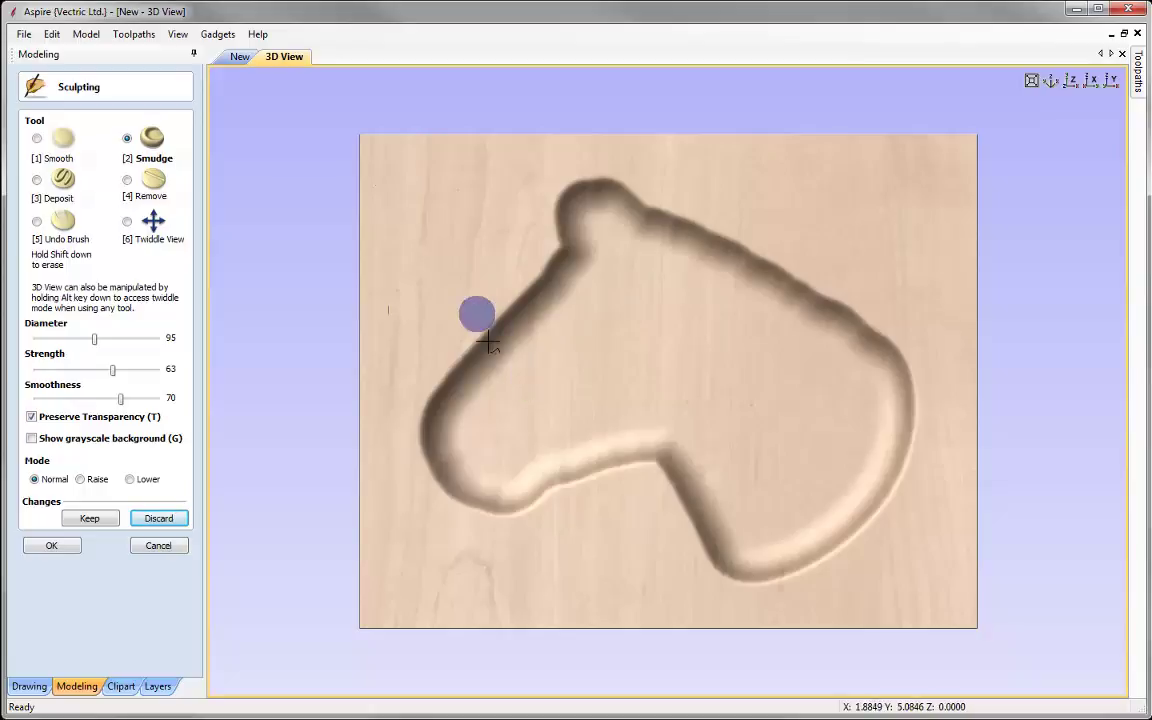
{"action": "left_click_drag", "start_coordinate": [97, 343], "coordinate": [111, 345]}
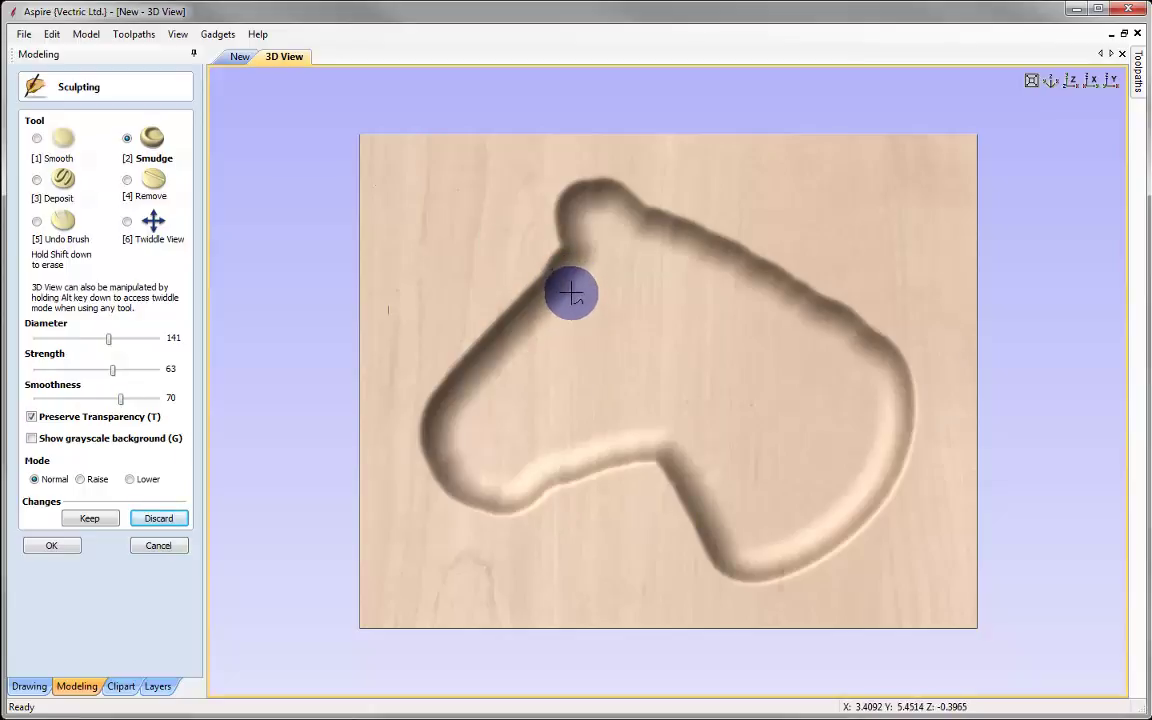
- Smudge the recess edge outward at regular intervals all the way around to form a scalloped border, and keep the sculpted changes
{"action": "left_click_drag", "start_coordinate": [572, 293], "coordinate": [533, 245]}
{"action": "mouse_move", "coordinate": [542, 326]}
{"action": "left_mouse_down"}
{"action": "mouse_move", "coordinate": [499, 289]}
{"action": "mouse_move", "coordinate": [503, 363]}
{"action": "mouse_move", "coordinate": [459, 314]}
{"action": "left_mouse_up"}
{"action": "mouse_move", "coordinate": [473, 400]}
{"action": "left_mouse_down"}
{"action": "mouse_move", "coordinate": [429, 361]}
{"action": "mouse_move", "coordinate": [448, 418]}
{"action": "mouse_move", "coordinate": [408, 421]}
{"action": "mouse_move", "coordinate": [438, 421]}
{"action": "mouse_move", "coordinate": [479, 447]}
{"action": "mouse_move", "coordinate": [412, 490]}
{"action": "left_mouse_up"}
{"action": "left_click_drag", "start_coordinate": [479, 455], "coordinate": [478, 542]}
{"action": "mouse_move", "coordinate": [518, 478]}
{"action": "left_mouse_down"}
{"action": "mouse_move", "coordinate": [545, 527]}
{"action": "mouse_move", "coordinate": [563, 455]}
{"action": "mouse_move", "coordinate": [588, 485]}
{"action": "mouse_move", "coordinate": [635, 424]}
{"action": "mouse_move", "coordinate": [630, 487]}
{"action": "mouse_move", "coordinate": [676, 476]}
{"action": "mouse_move", "coordinate": [640, 497]}
{"action": "mouse_move", "coordinate": [655, 447]}
{"action": "mouse_move", "coordinate": [707, 514]}
{"action": "mouse_move", "coordinate": [674, 555]}
{"action": "mouse_move", "coordinate": [692, 530]}
{"action": "mouse_move", "coordinate": [741, 545]}
{"action": "mouse_move", "coordinate": [730, 607]}
{"action": "mouse_move", "coordinate": [740, 590]}
{"action": "left_mouse_up"}
{"action": "mouse_move", "coordinate": [760, 531]}
{"action": "left_mouse_down"}
{"action": "mouse_move", "coordinate": [799, 600]}
{"action": "mouse_move", "coordinate": [795, 507]}
{"action": "mouse_move", "coordinate": [849, 566]}
{"action": "left_mouse_up"}
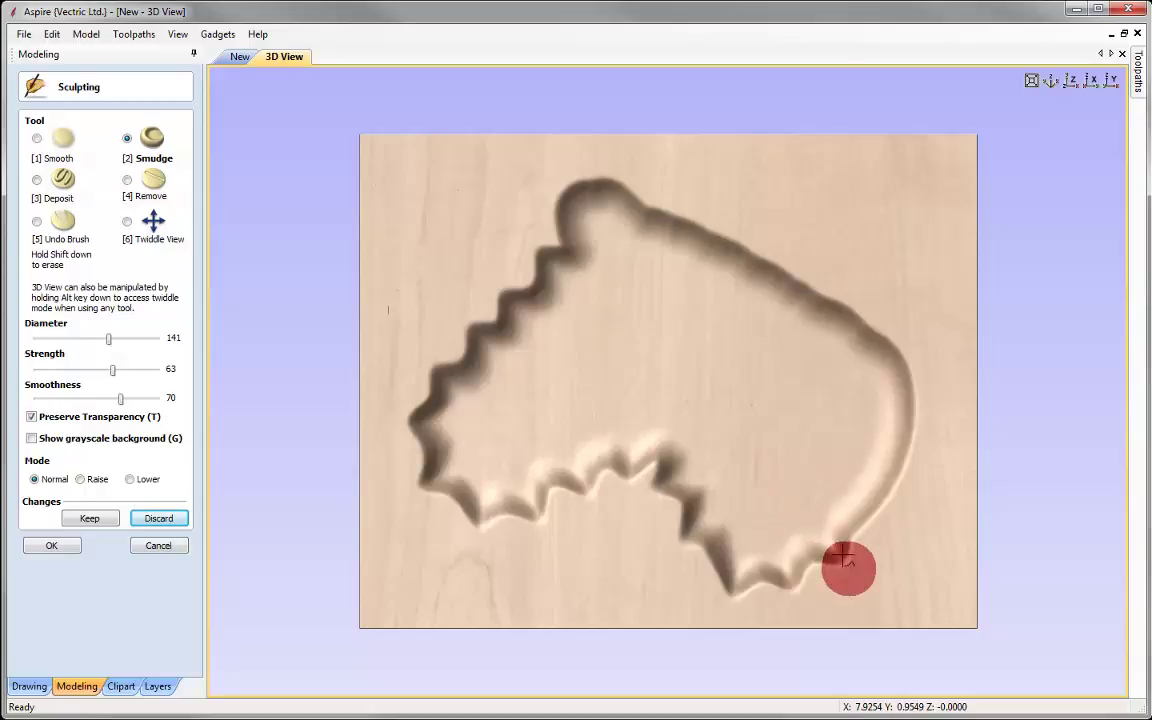
{"action": "left_click_drag", "start_coordinate": [828, 478], "coordinate": [890, 530]}
{"action": "mouse_move", "coordinate": [862, 472]}
{"action": "left_mouse_down"}
{"action": "mouse_move", "coordinate": [895, 458]}
{"action": "mouse_move", "coordinate": [931, 470]}
{"action": "mouse_move", "coordinate": [915, 455]}
{"action": "left_mouse_up"}
{"action": "mouse_move", "coordinate": [860, 405]}
{"action": "left_mouse_down"}
{"action": "mouse_move", "coordinate": [926, 411]}
{"action": "mouse_move", "coordinate": [915, 410]}
{"action": "left_mouse_up"}
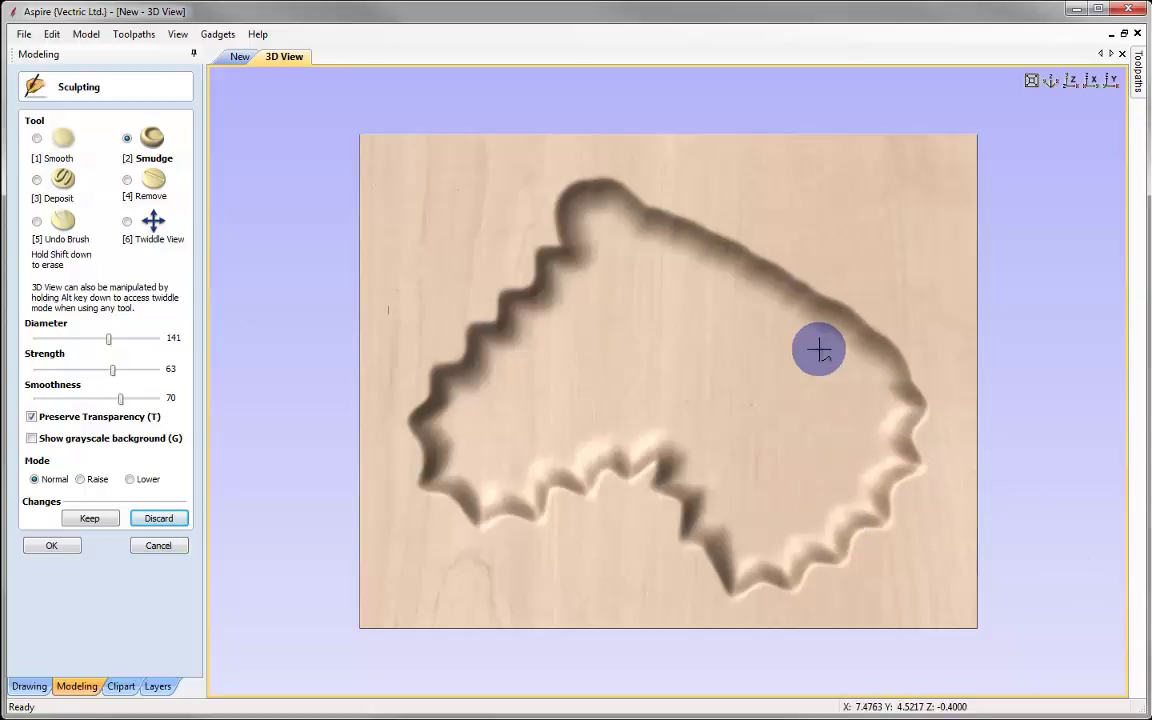
{"action": "left_click_drag", "start_coordinate": [872, 404], "coordinate": [903, 342]}
{"action": "mouse_move", "coordinate": [838, 360]}
{"action": "left_mouse_down"}
{"action": "mouse_move", "coordinate": [818, 352]}
{"action": "mouse_move", "coordinate": [887, 311]}
{"action": "mouse_move", "coordinate": [818, 343]}
{"action": "mouse_move", "coordinate": [830, 288]}
{"action": "mouse_move", "coordinate": [787, 298]}
{"action": "mouse_move", "coordinate": [805, 258]}
{"action": "left_mouse_up"}
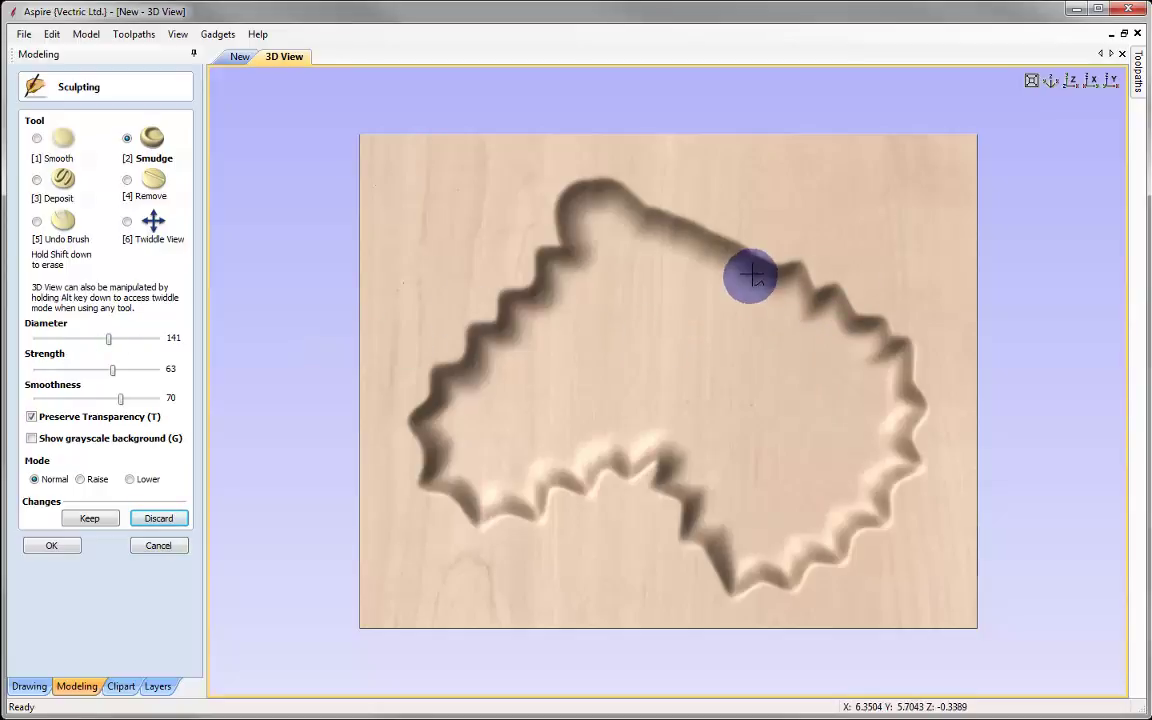
{"action": "mouse_move", "coordinate": [734, 281]}
{"action": "left_mouse_down"}
{"action": "mouse_move", "coordinate": [768, 233]}
{"action": "mouse_move", "coordinate": [681, 288]}
{"action": "mouse_move", "coordinate": [697, 234]}
{"action": "mouse_move", "coordinate": [650, 245]}
{"action": "mouse_move", "coordinate": [663, 193]}
{"action": "mouse_move", "coordinate": [597, 234]}
{"action": "mouse_move", "coordinate": [627, 180]}
{"action": "mouse_move", "coordinate": [605, 228]}
{"action": "mouse_move", "coordinate": [596, 200]}
{"action": "mouse_move", "coordinate": [563, 180]}
{"action": "mouse_move", "coordinate": [555, 188]}
{"action": "mouse_move", "coordinate": [605, 218]}
{"action": "mouse_move", "coordinate": [522, 220]}
{"action": "left_mouse_up"}
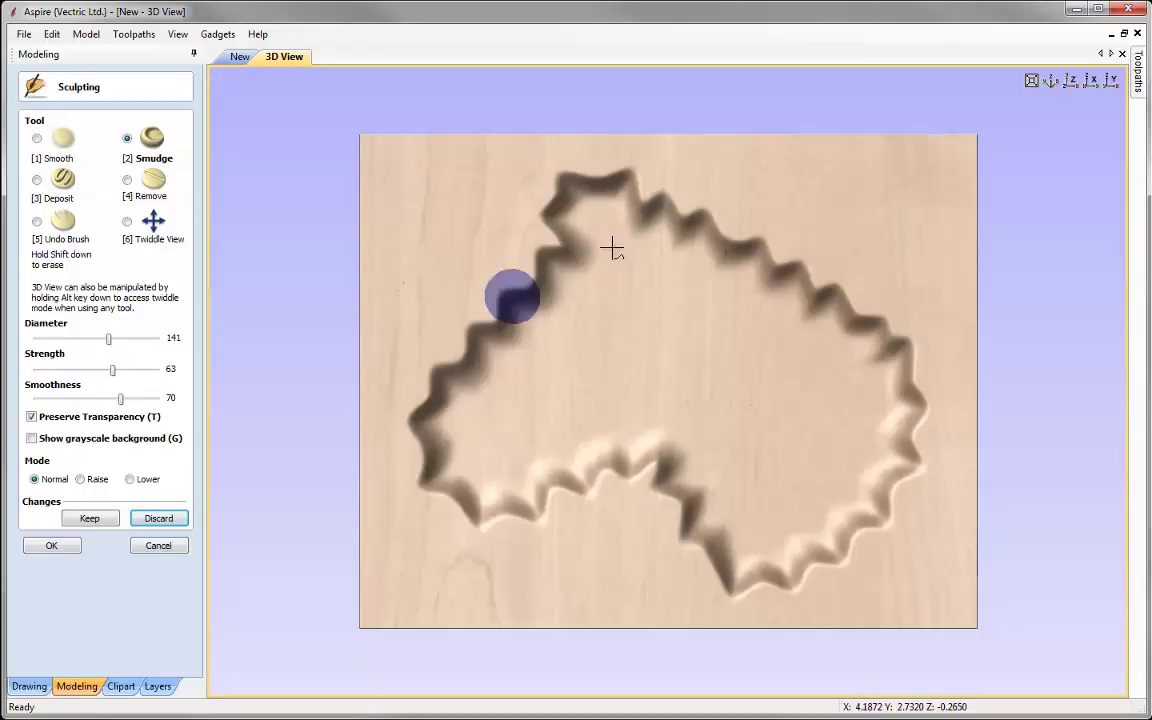
{"action": "left_click_drag", "start_coordinate": [656, 491], "coordinate": [399, 494]}
{"action": "left_click", "coordinate": [113, 515]}
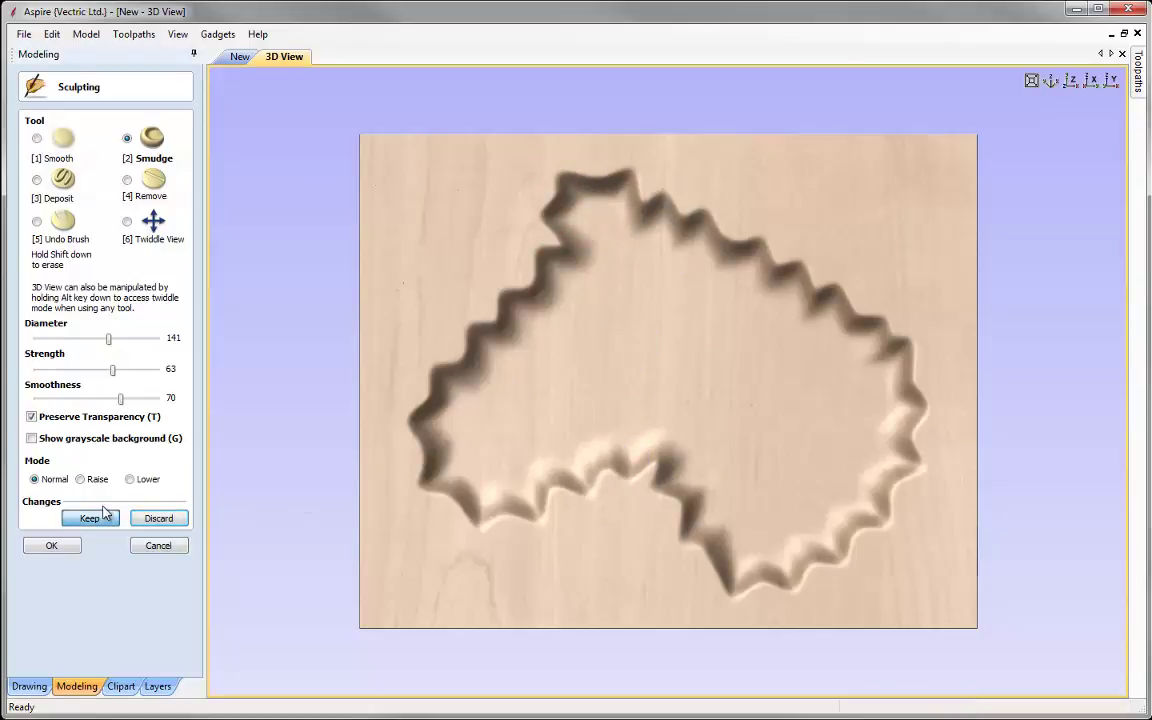
{"action": "left_click", "coordinate": [52, 547]}
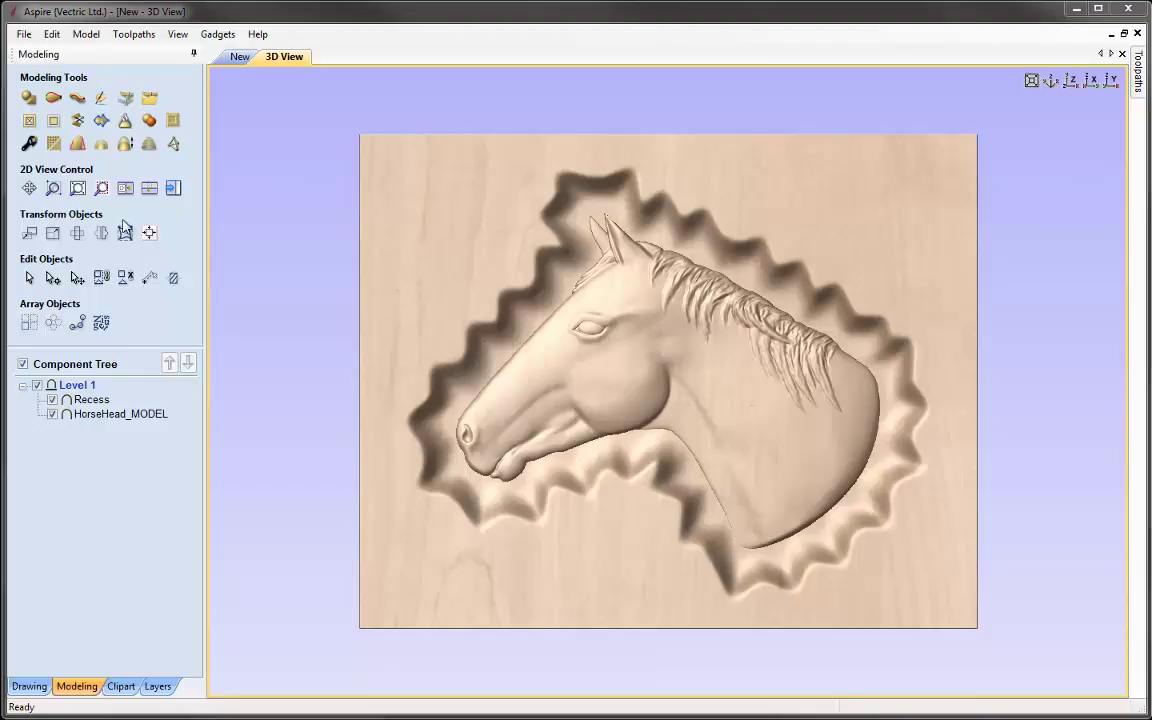
- Show the 2D and 3D views side by side and trace the Recess component as a bitmap, fitting vectors to the white color
{"action": "left_click", "coordinate": [125, 189]}
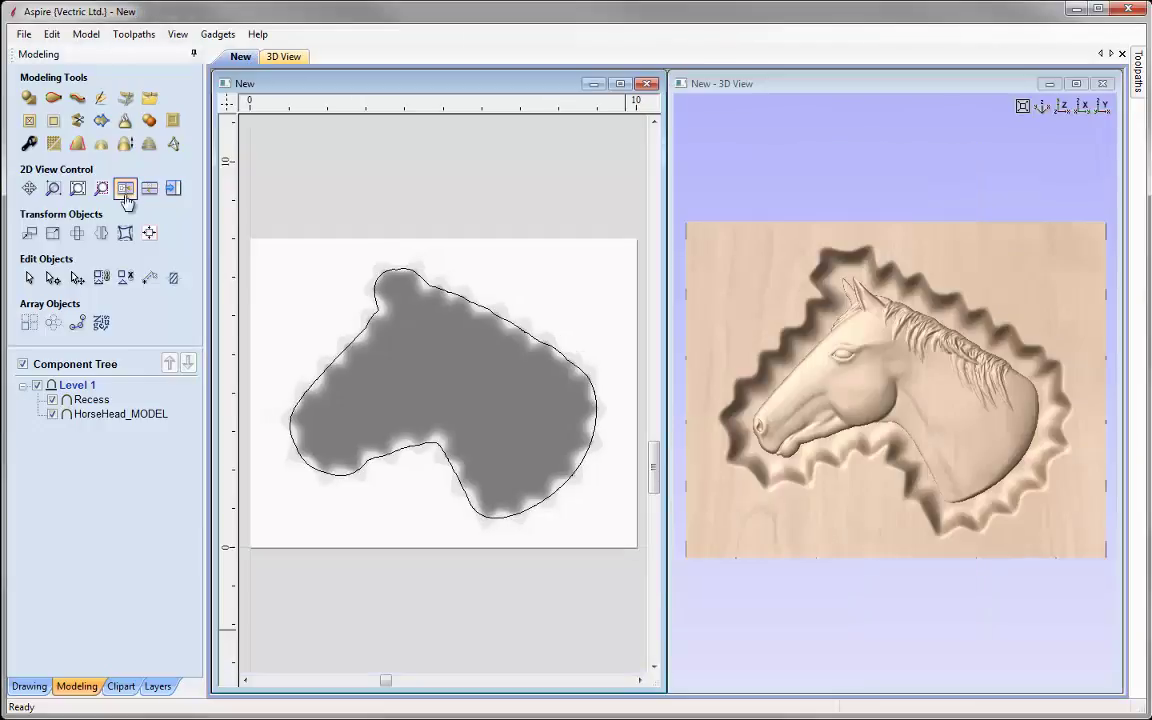
{"action": "left_click", "coordinate": [760, 323]}
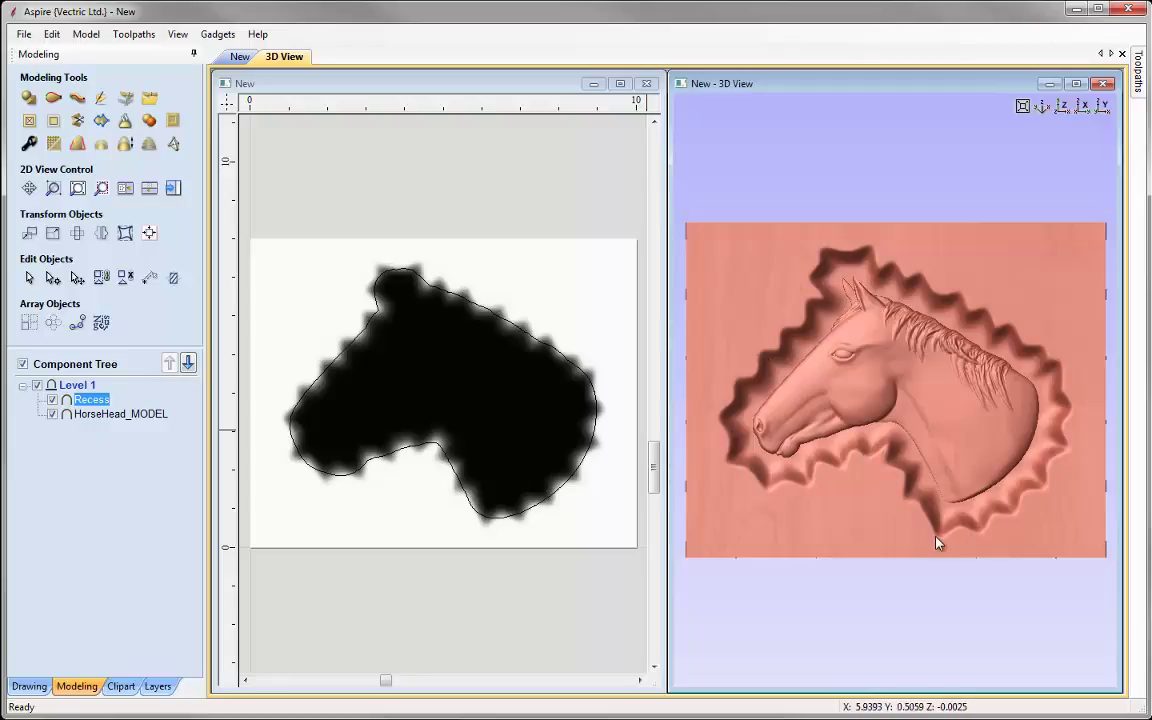
{"action": "left_click", "coordinate": [29, 687]}
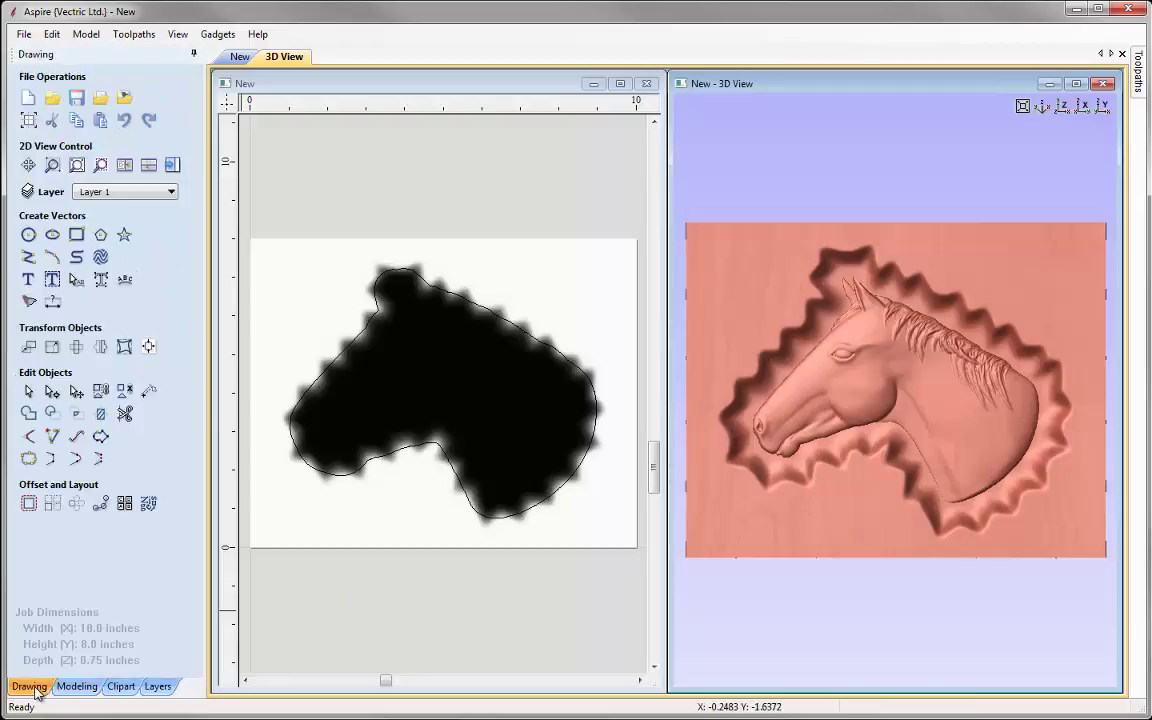
{"action": "left_click", "coordinate": [28, 304]}
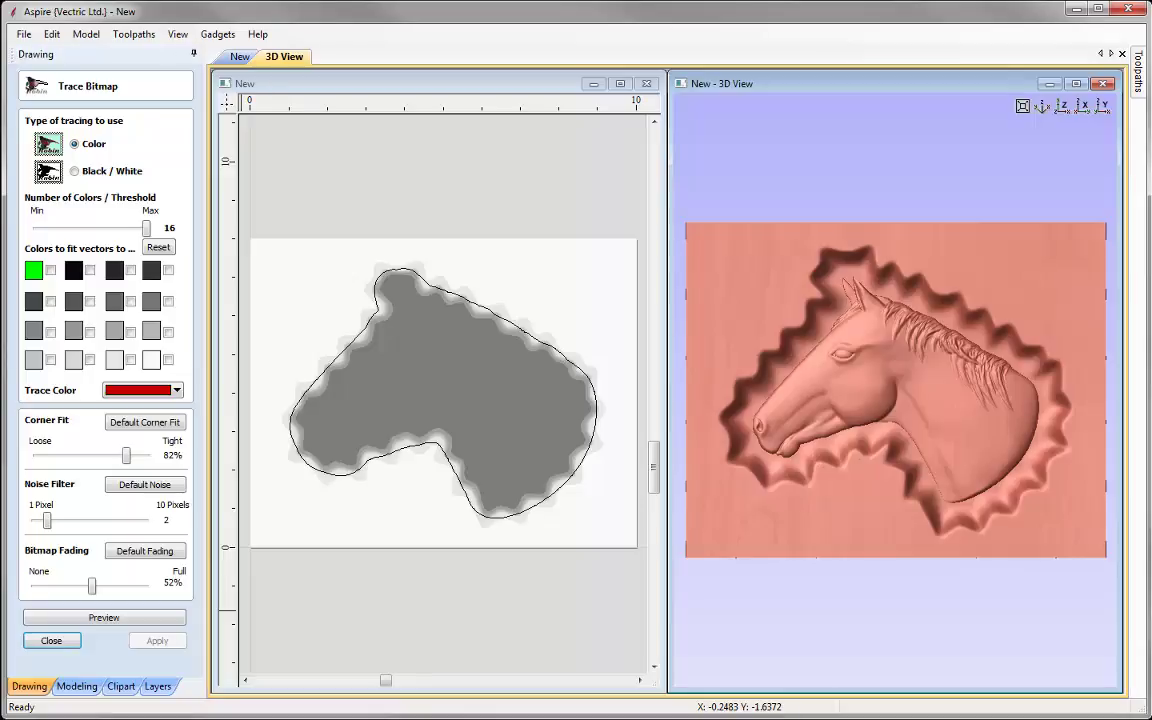
{"action": "key", "text": "F2"}
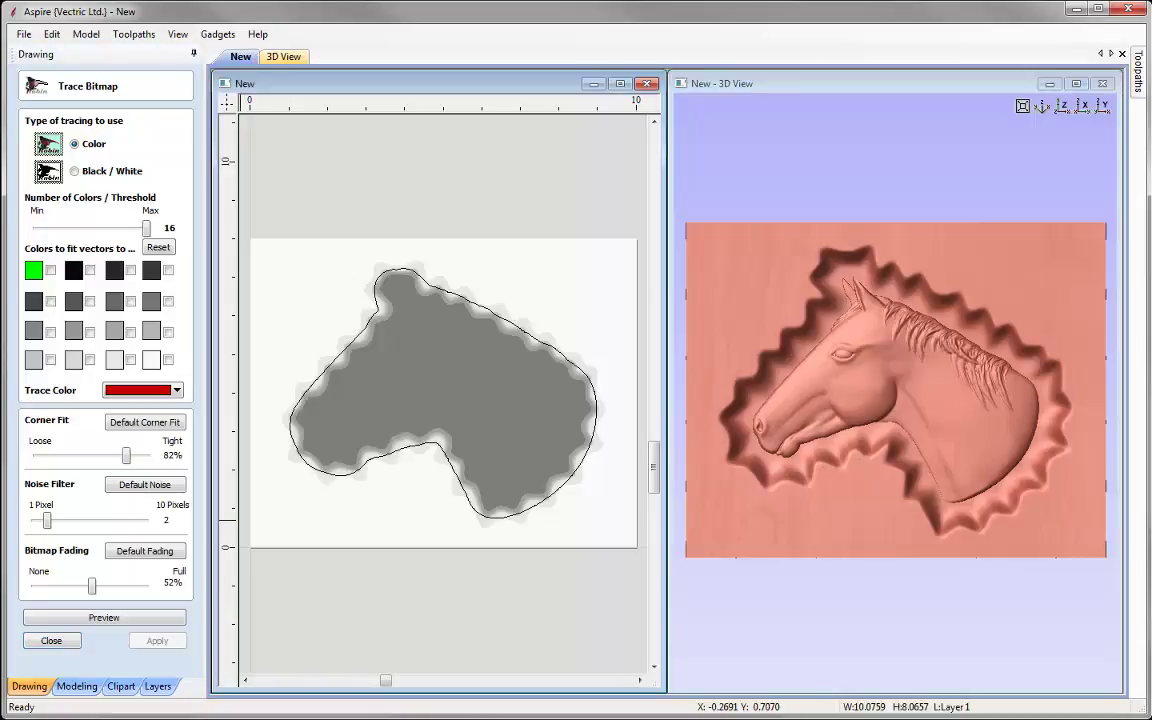
{"action": "left_click", "coordinate": [169, 362]}
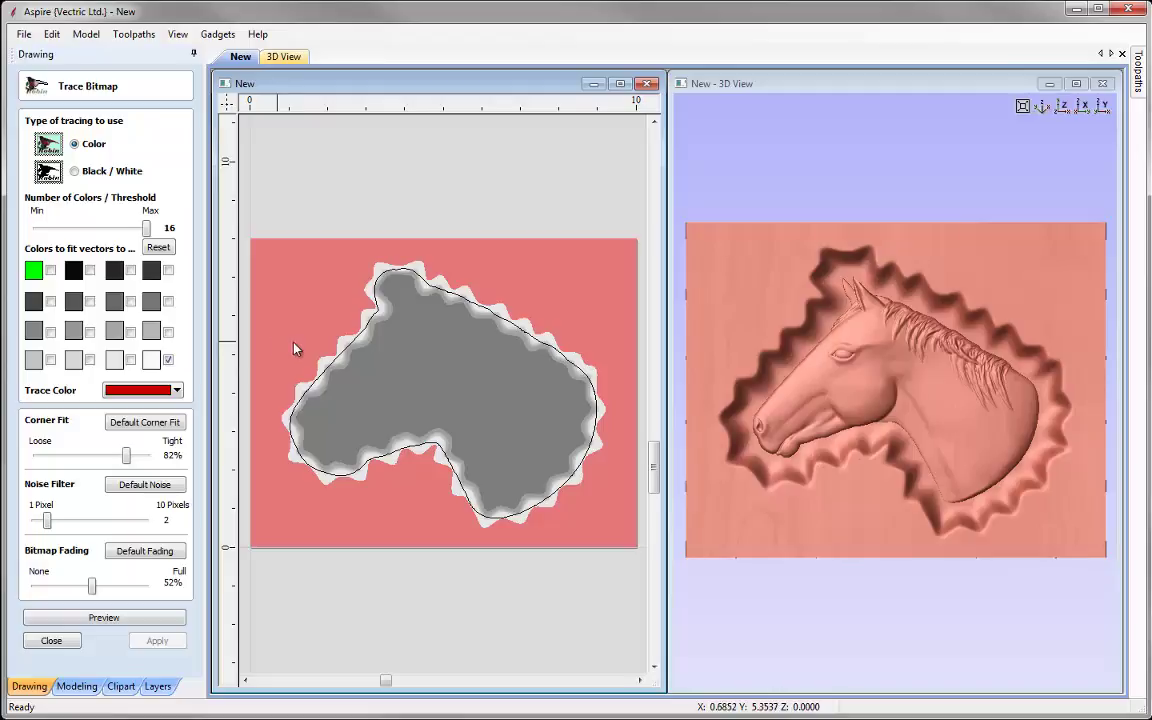
{"action": "left_click", "coordinate": [110, 621]}
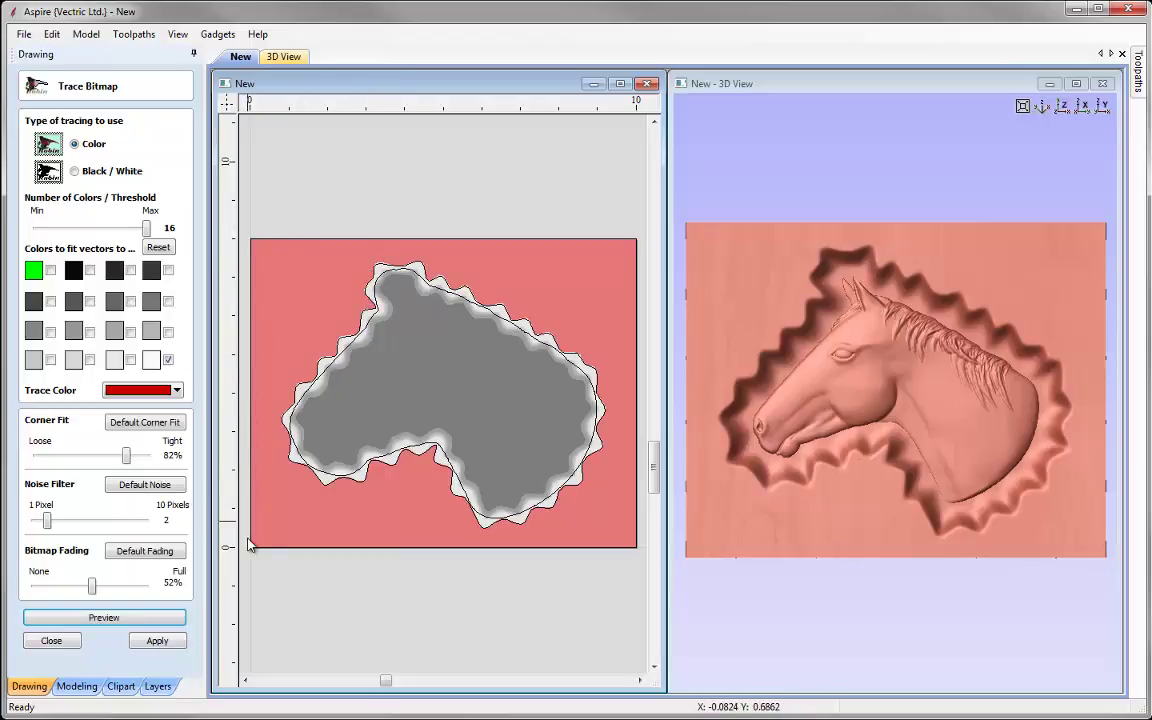
{"action": "left_click", "coordinate": [162, 641]}
{"action": "left_click", "coordinate": [55, 642]}
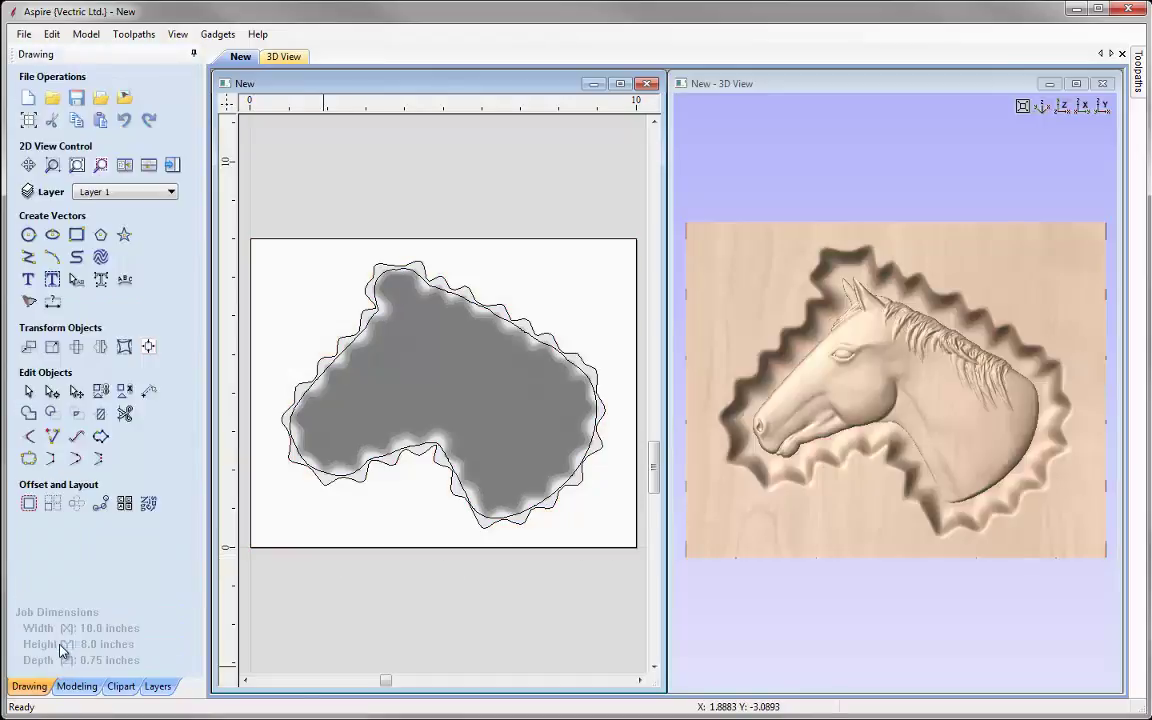
- Delete the traced rectangular vector around the edge of the board
{"action": "left_click", "coordinate": [258, 248]}
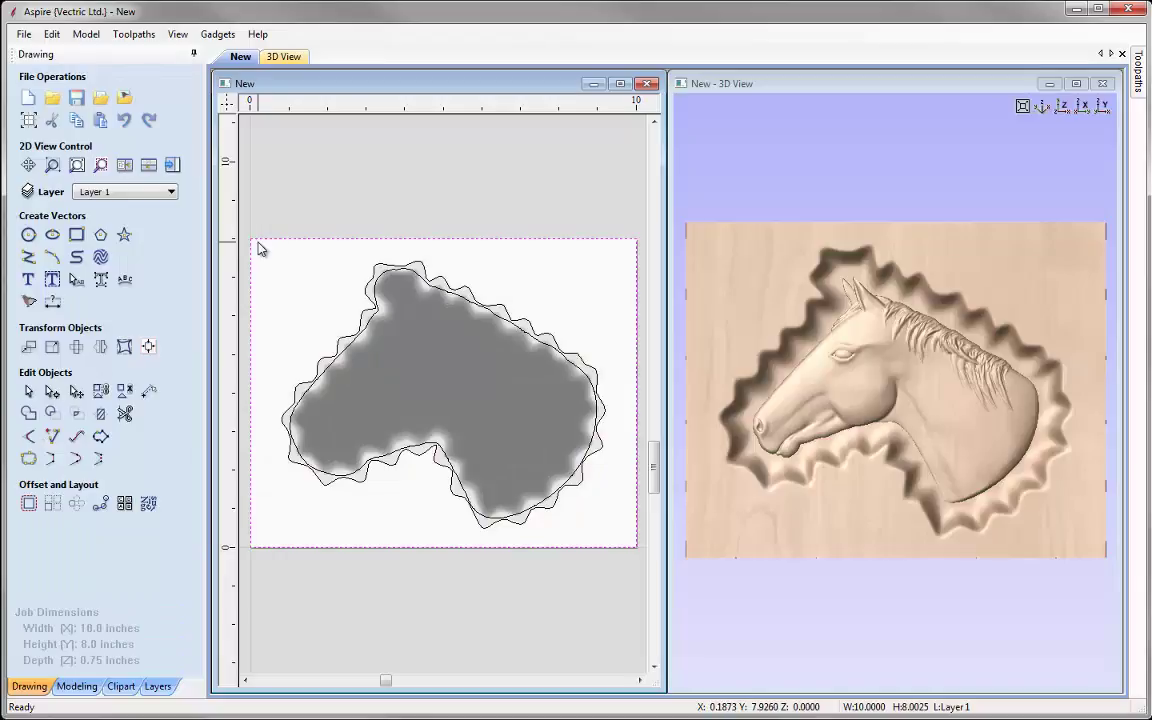
{"action": "right_click", "coordinate": [254, 241]}
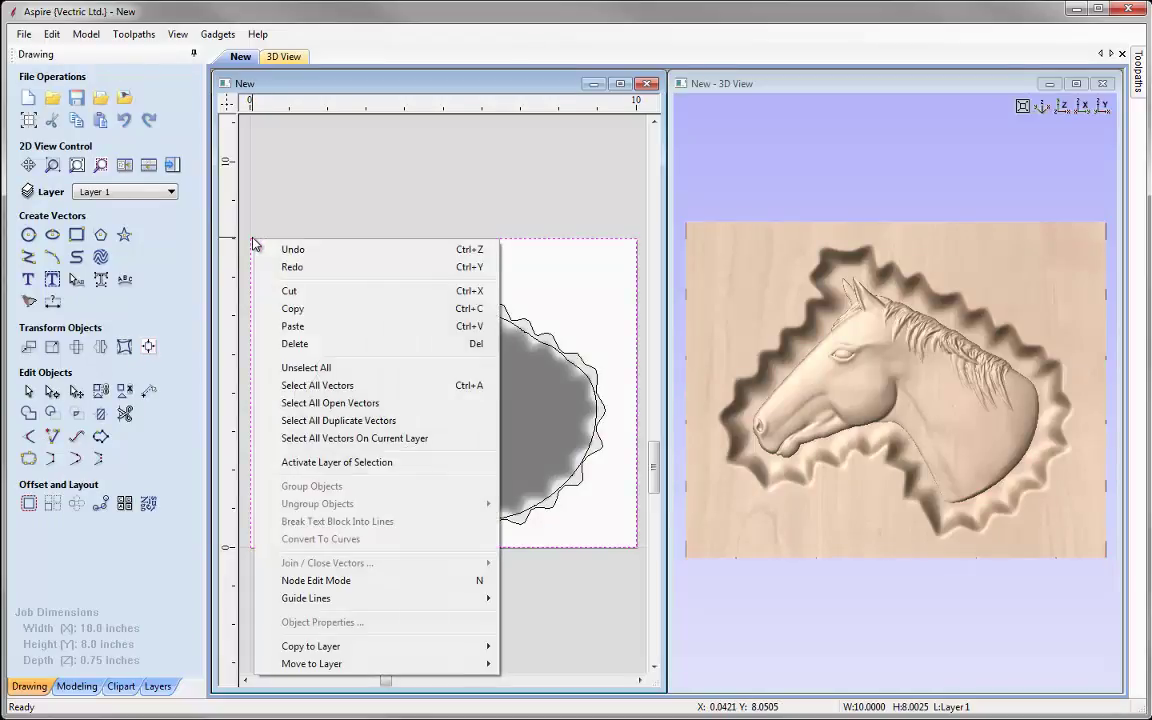
{"action": "left_click", "coordinate": [346, 345]}
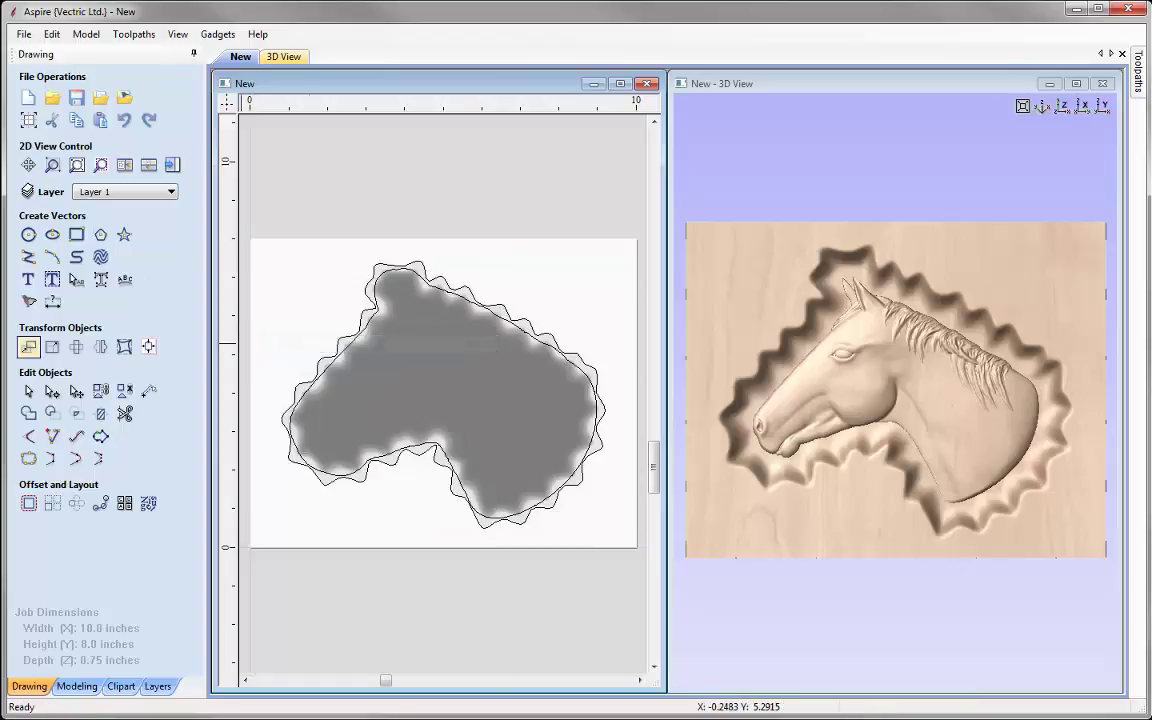
- Select the scalloped vector, switch to the toolpath layout and confirm the material setup with a 0.0 inch gap above the model
{"action": "left_click", "coordinate": [343, 345]}
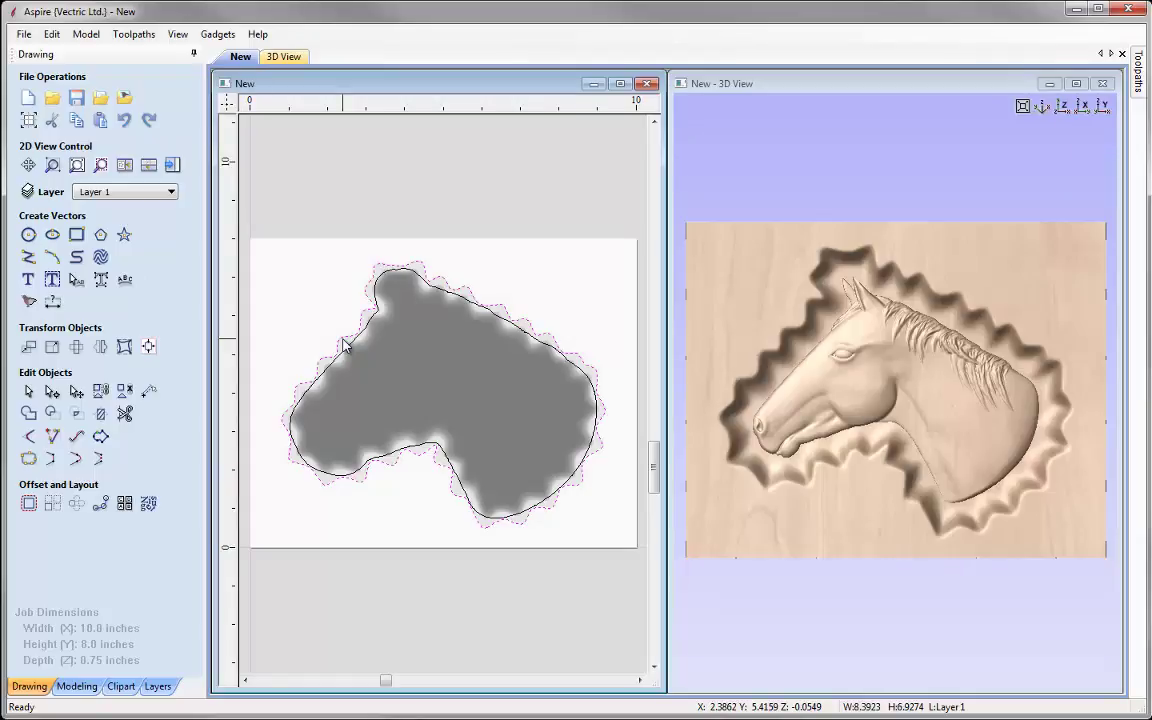
{"action": "left_click", "coordinate": [174, 166]}
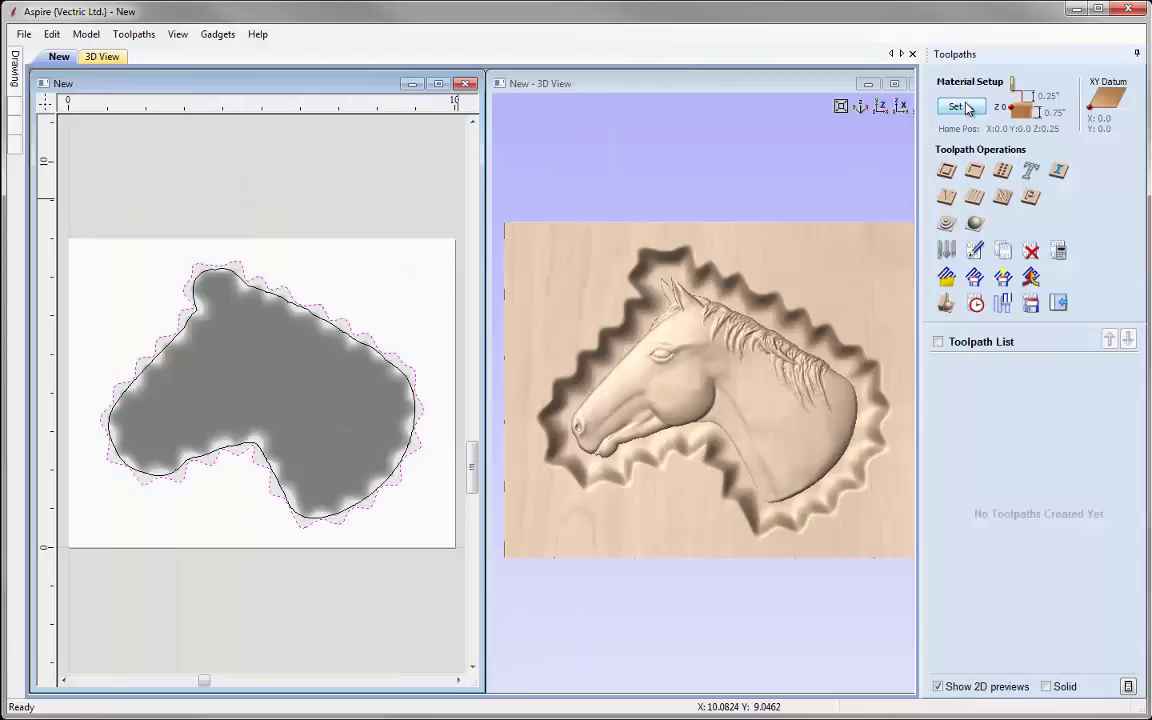
{"action": "left_click", "coordinate": [957, 107]}
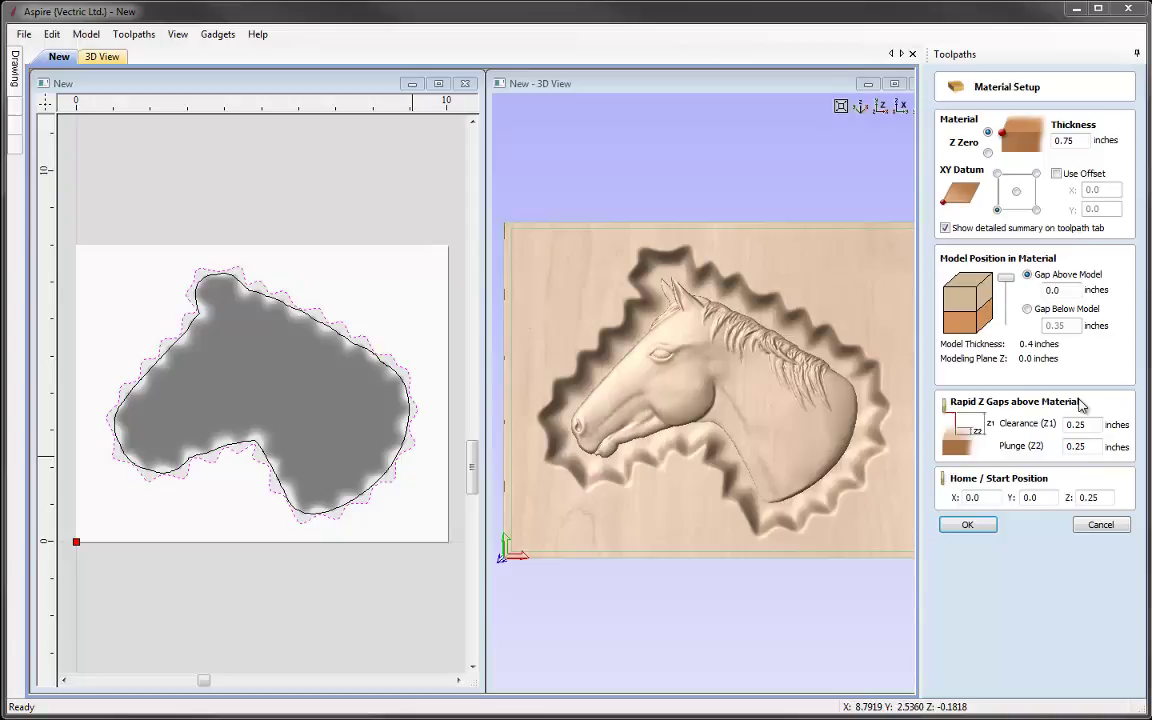
{"action": "left_click", "coordinate": [969, 526]}
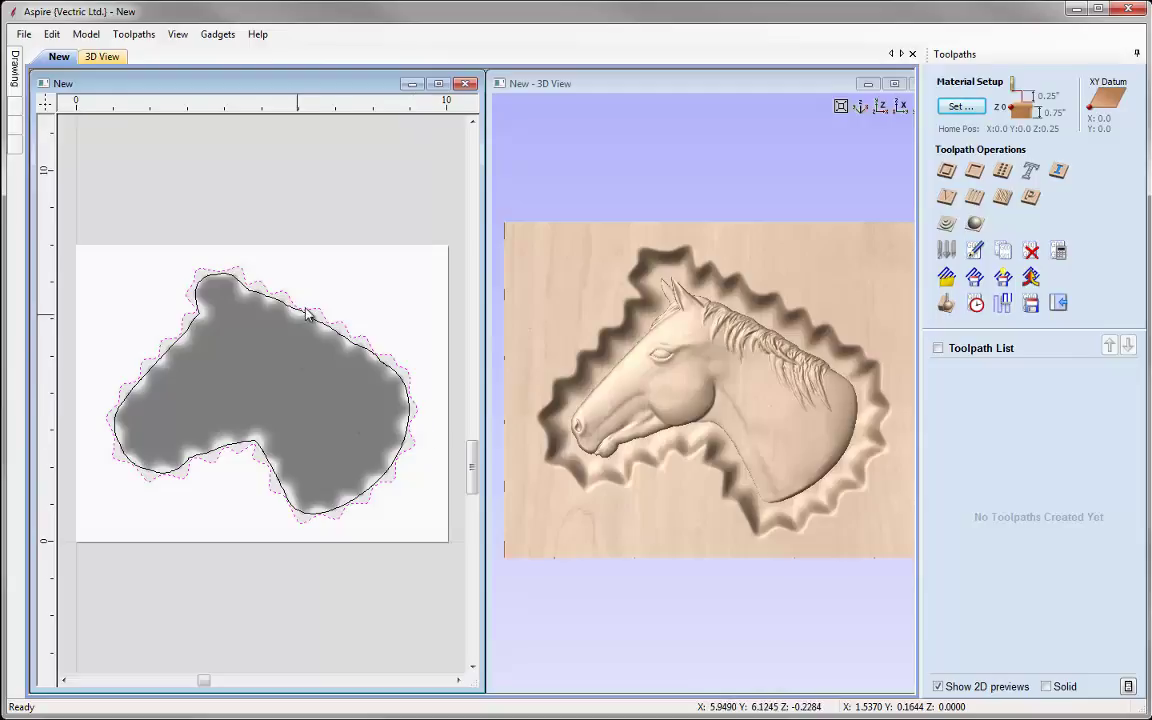
- Calculate a rough machining toolpath named 3D Roughing with the 0.25 inch End Mill, limited to the selected vector with a 0.0 boundary offset
{"action": "left_click", "coordinate": [945, 224]}
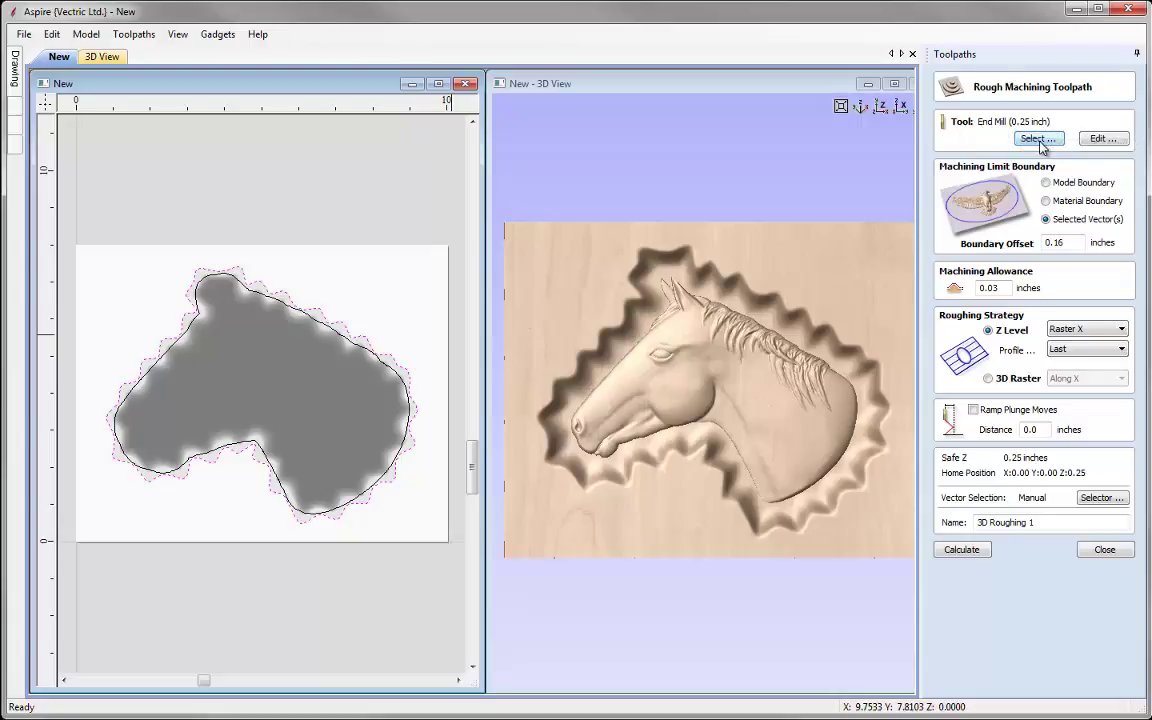
{"action": "left_click", "coordinate": [1035, 141]}
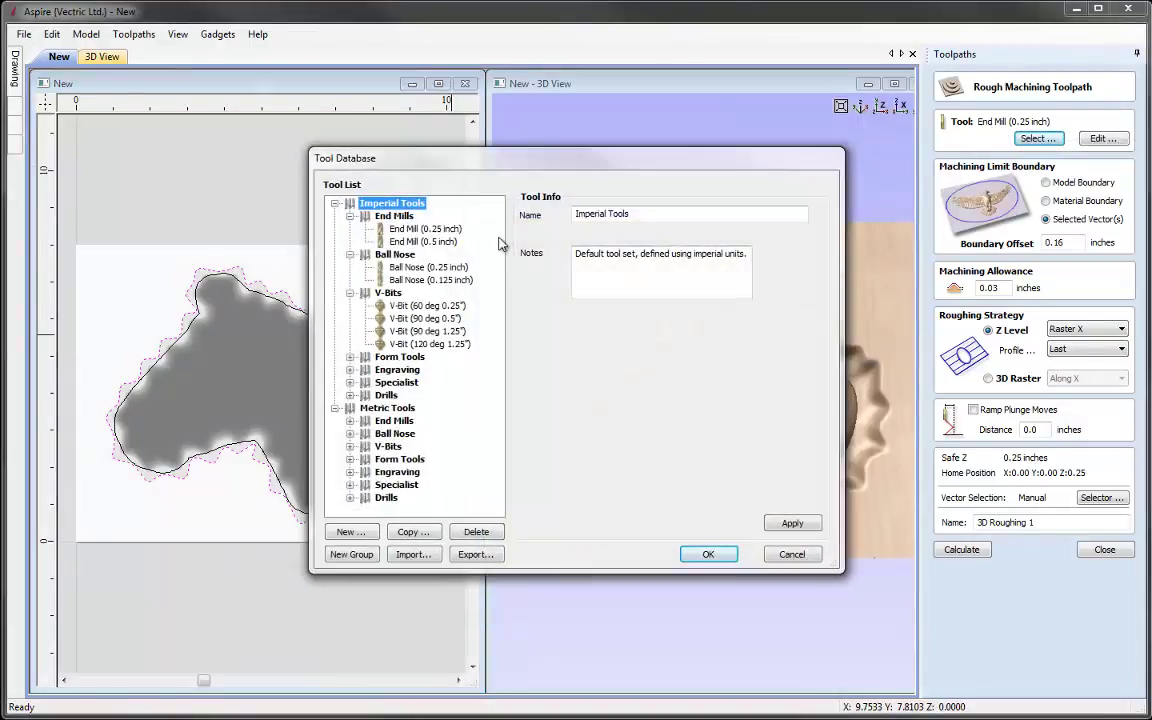
{"action": "left_click", "coordinate": [792, 554]}
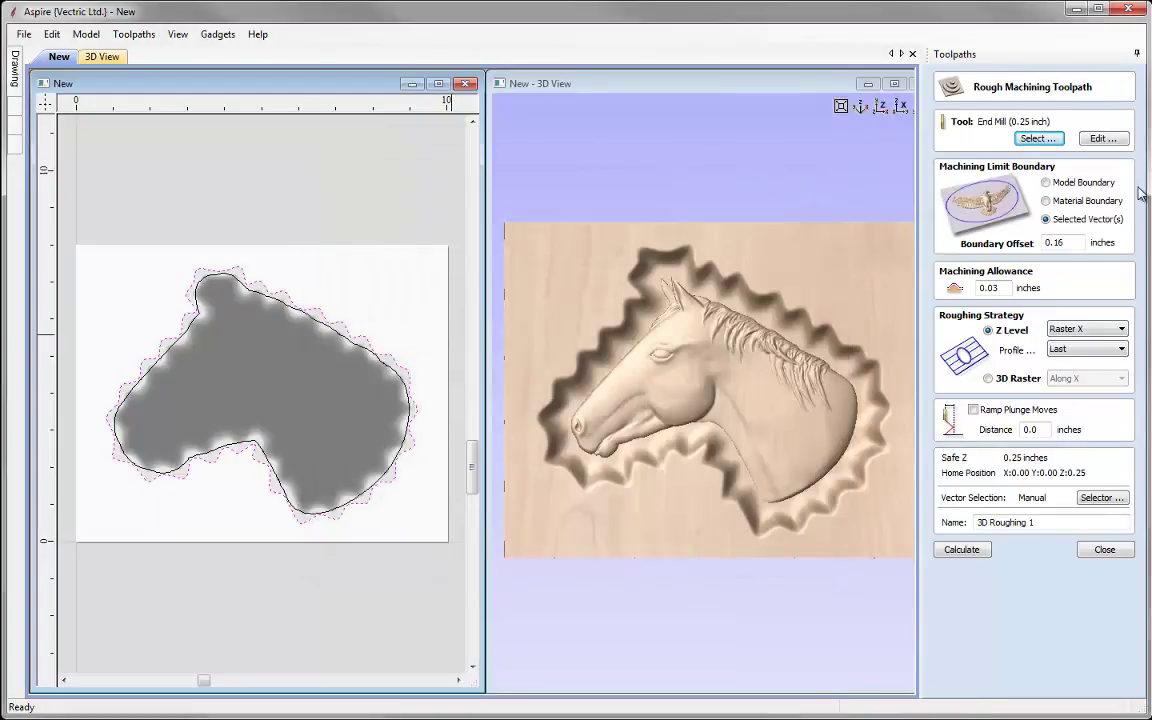
{"action": "left_click", "coordinate": [1100, 140]}
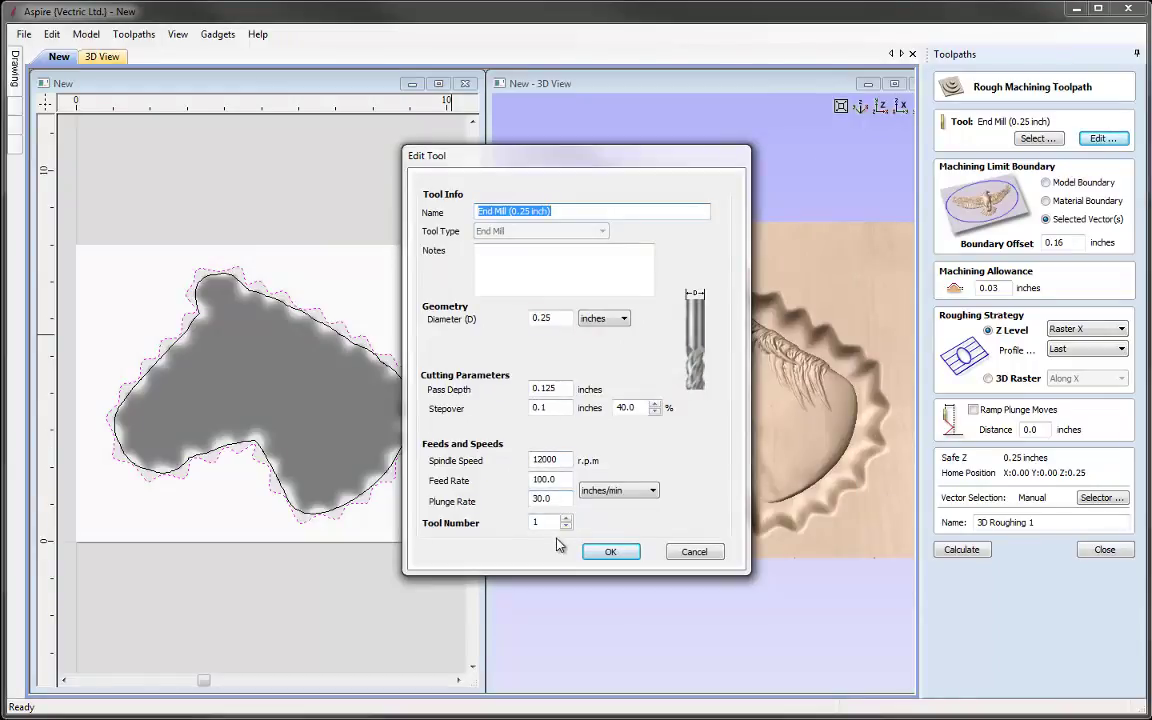
{"action": "left_click", "coordinate": [610, 551]}
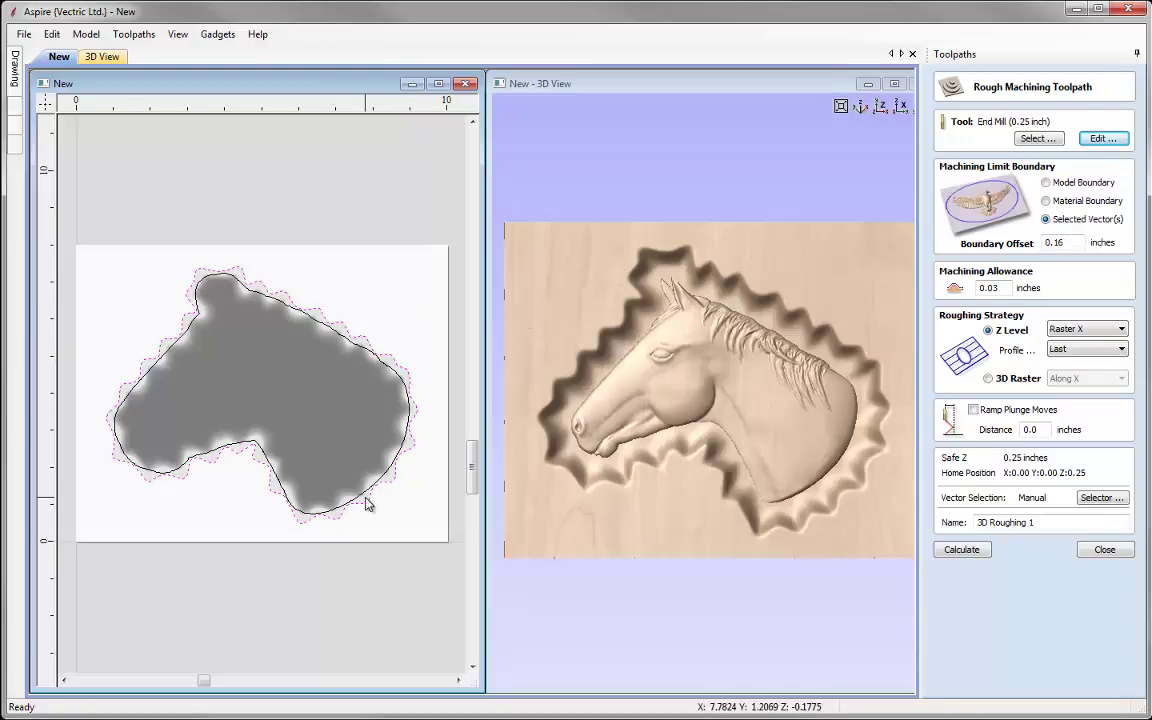
{"action": "left_click_drag", "start_coordinate": [1053, 244], "coordinate": [1077, 256]}
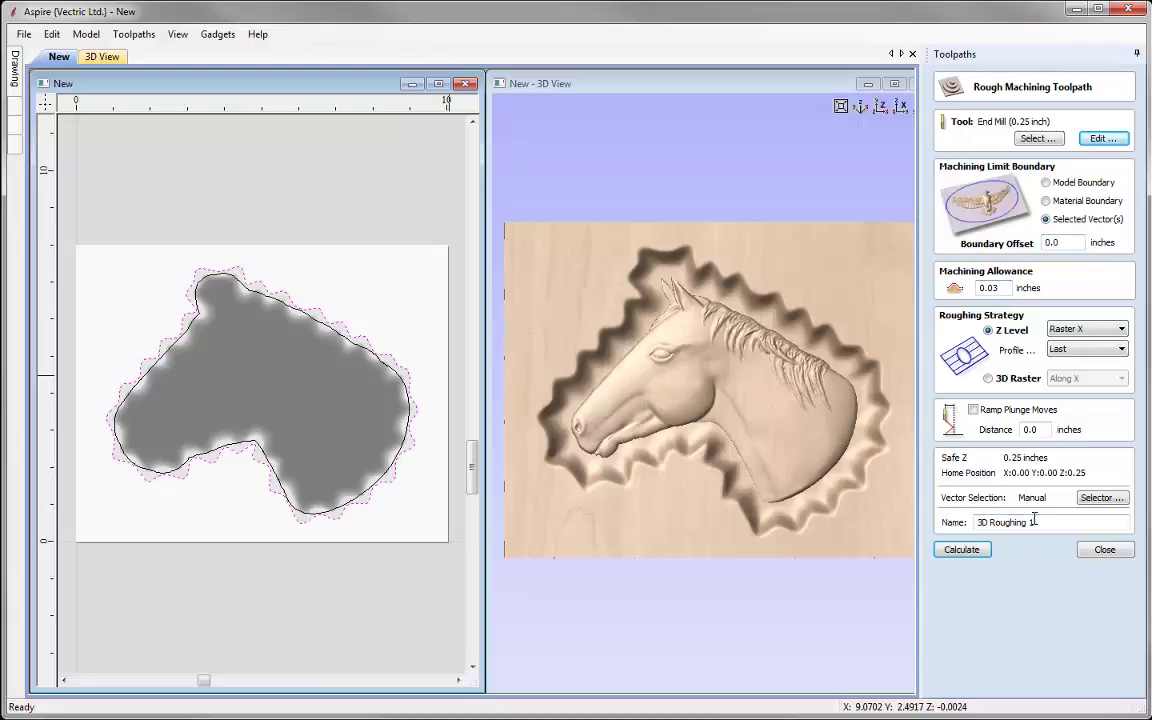
{"action": "left_click", "coordinate": [958, 551]}
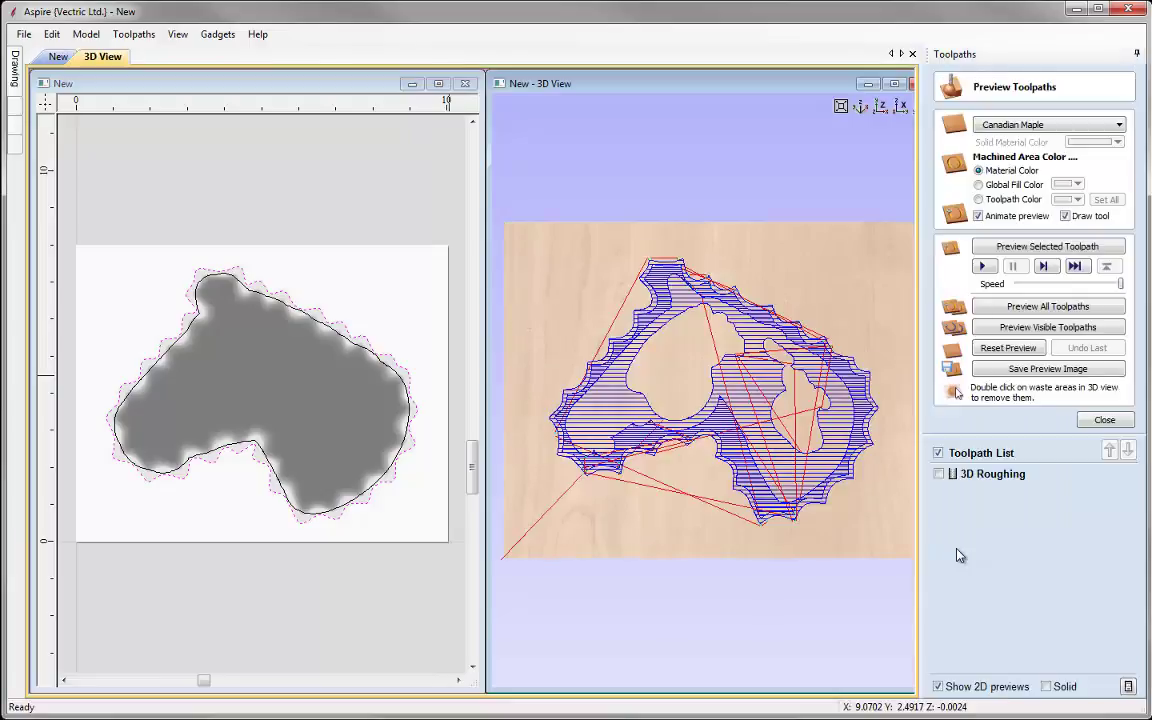
- Preview the 3D Roughing toolpath on the material, tilt the 3D view to inspect the cut, and close the preview
{"action": "left_click", "coordinate": [1055, 247]}
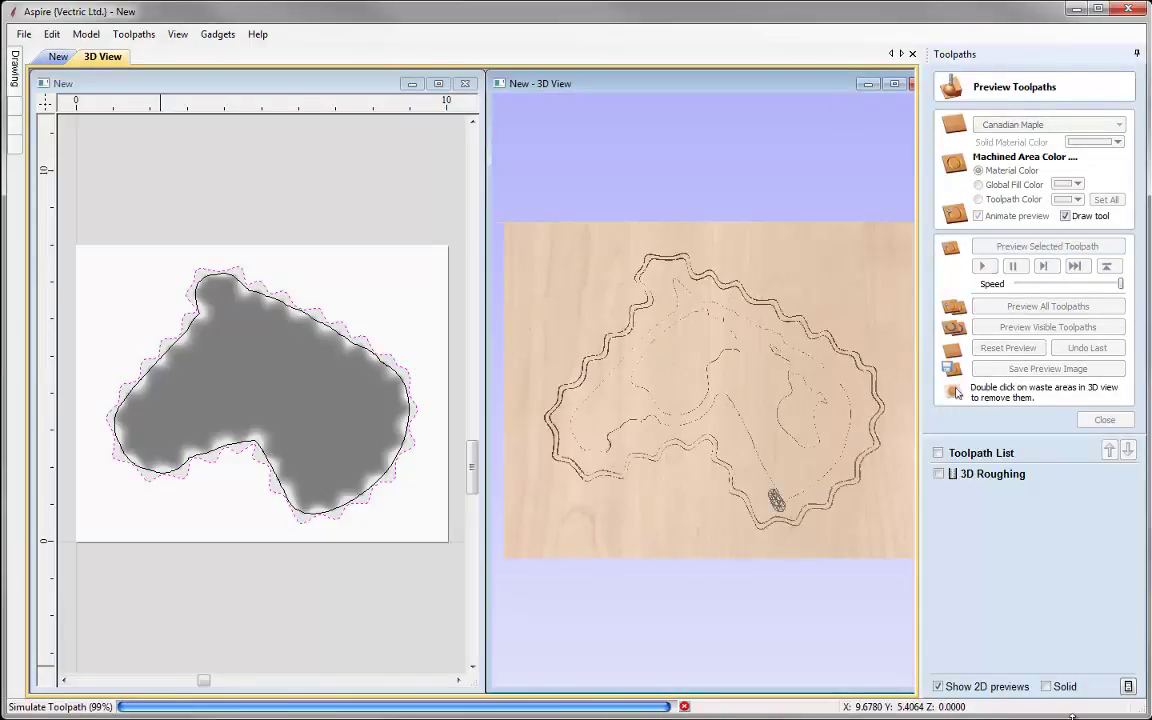
{"action": "left_click_drag", "start_coordinate": [650, 365], "coordinate": [680, 445]}
{"action": "left_click", "coordinate": [1105, 421]}
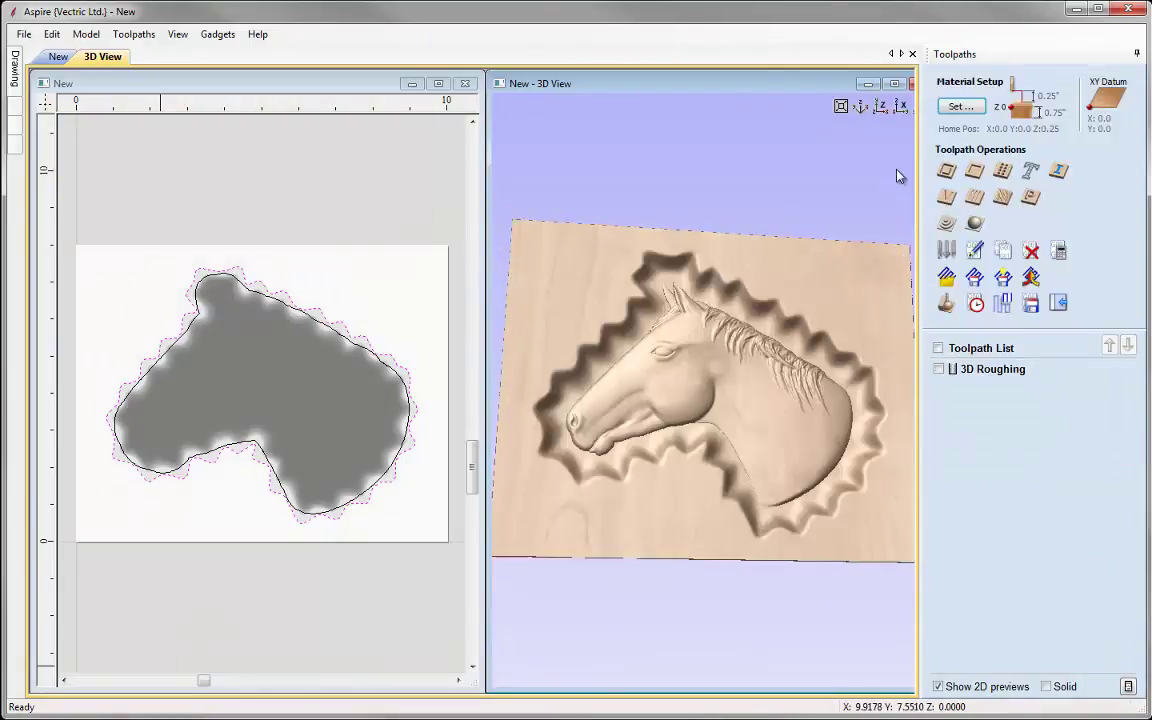
- Calculate a raster finish machining toolpath named 3D Finish with the 0.125 inch Ball Nose, limited to the selected vector with a 0.0 boundary offset
{"action": "left_click", "coordinate": [883, 109]}
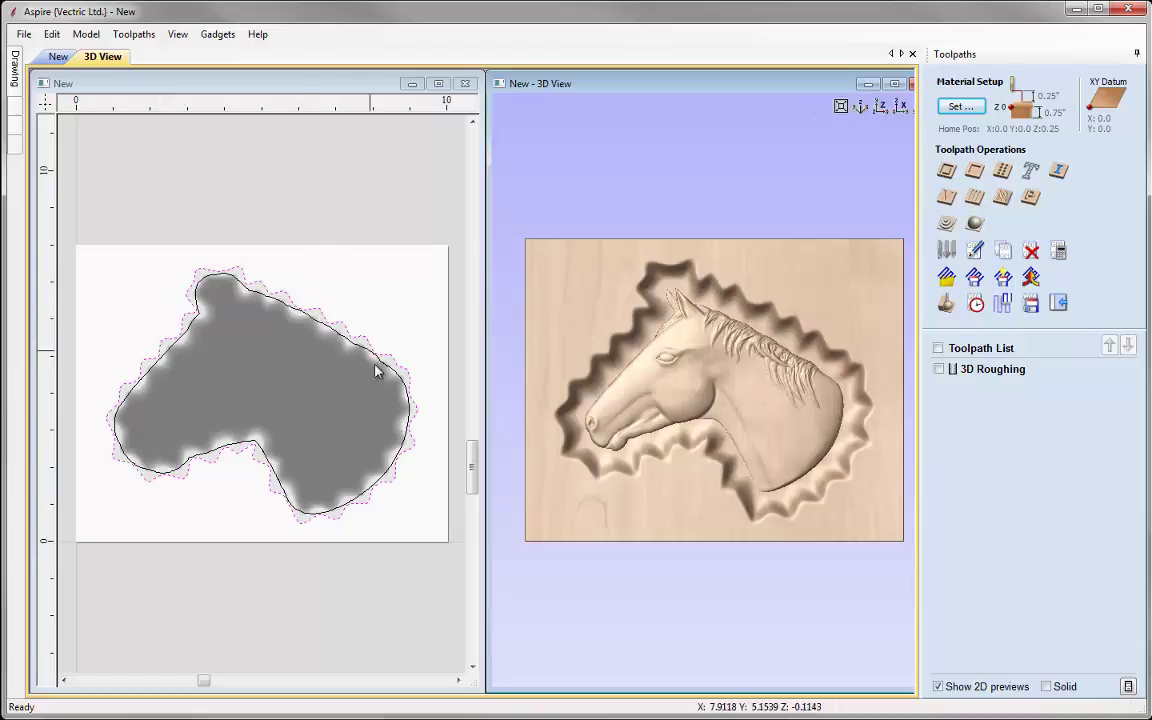
{"action": "left_click", "coordinate": [976, 226]}
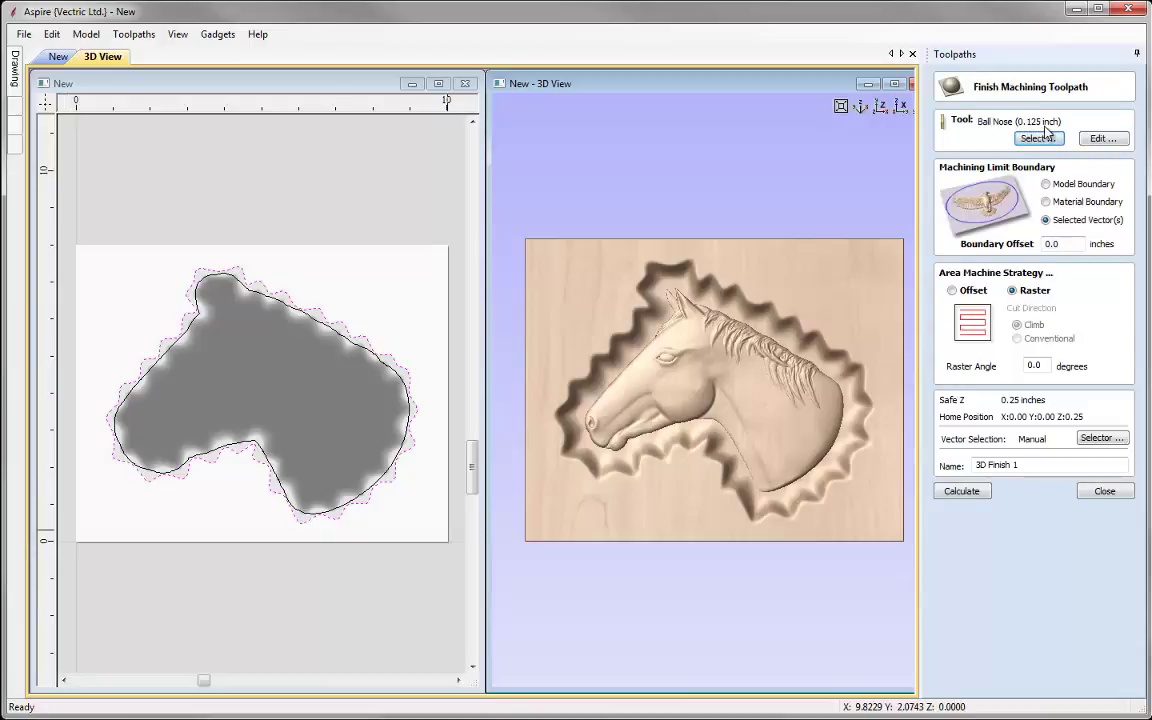
{"action": "left_click", "coordinate": [1117, 140]}
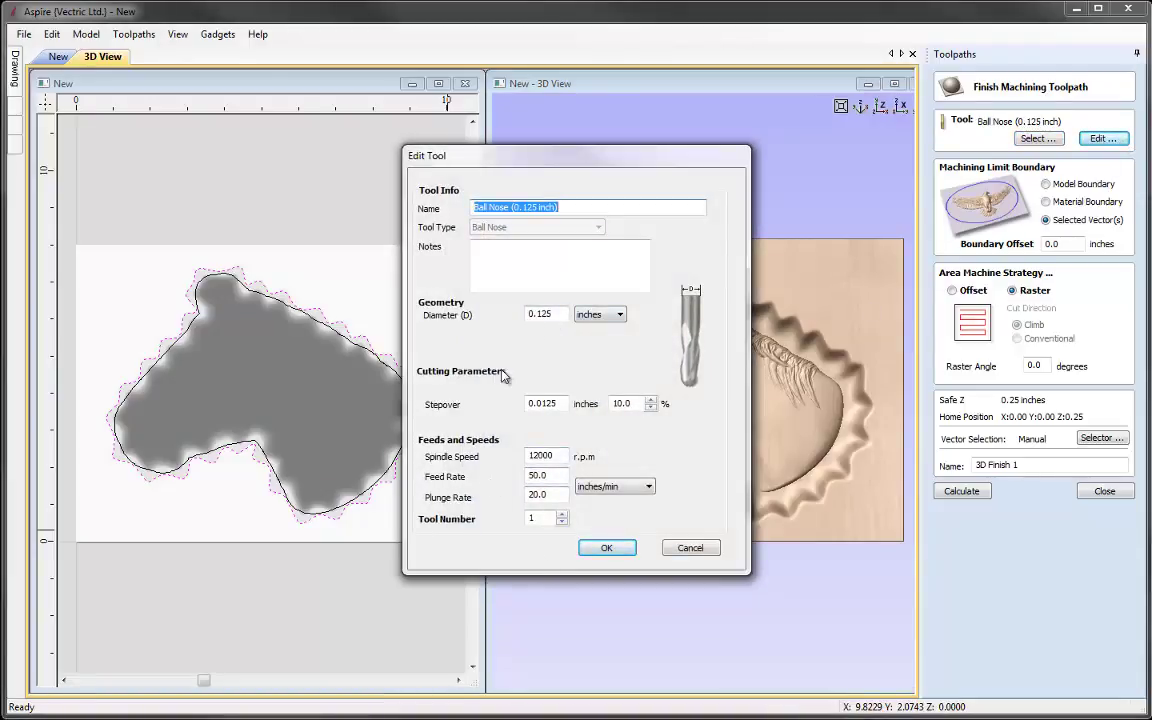
{"action": "left_click", "coordinate": [602, 546]}
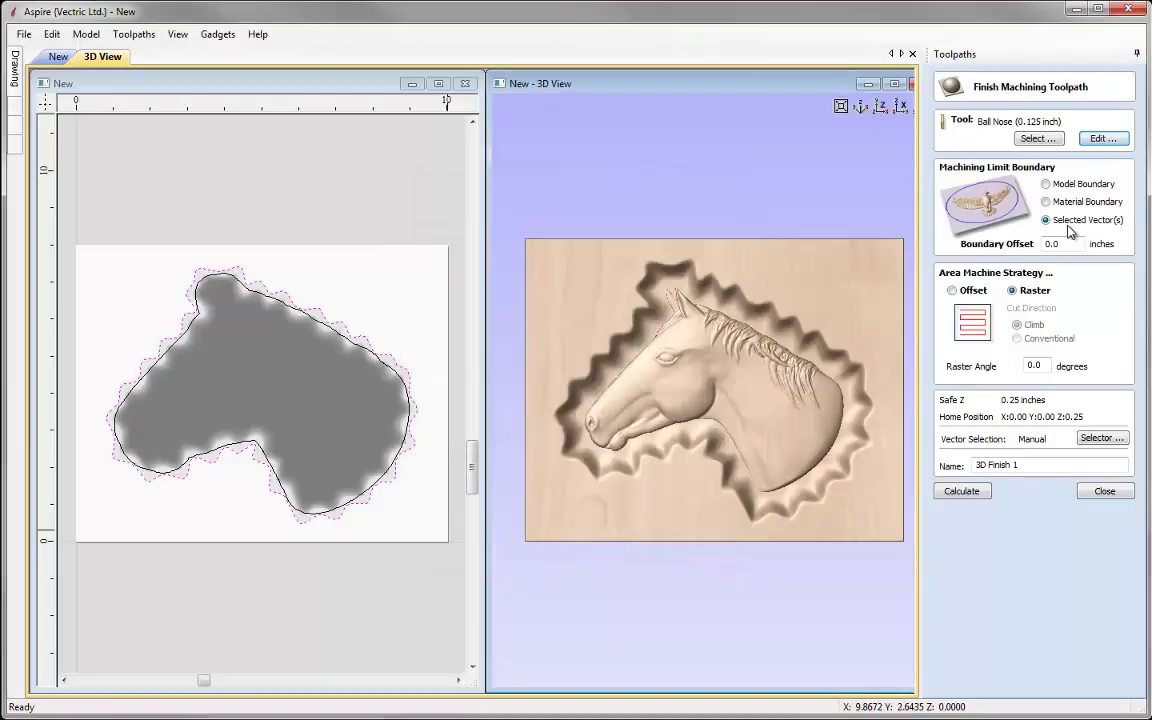
{"action": "left_click", "coordinate": [1049, 244]}
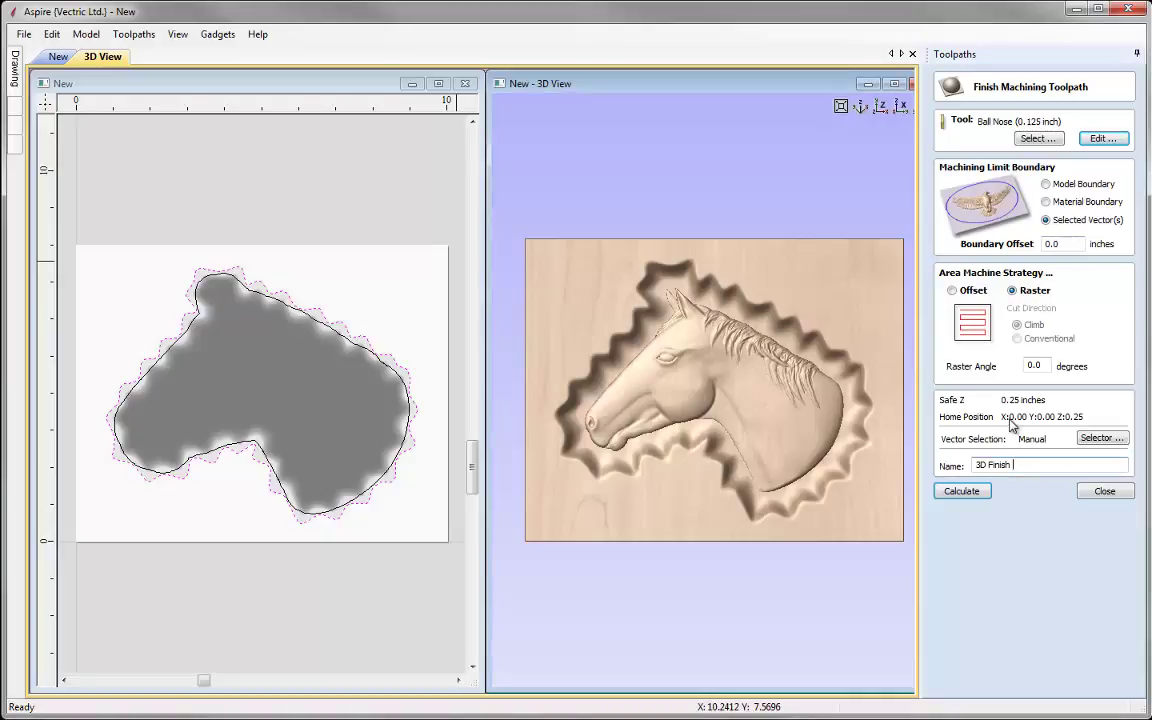
{"action": "left_click", "coordinate": [970, 491]}
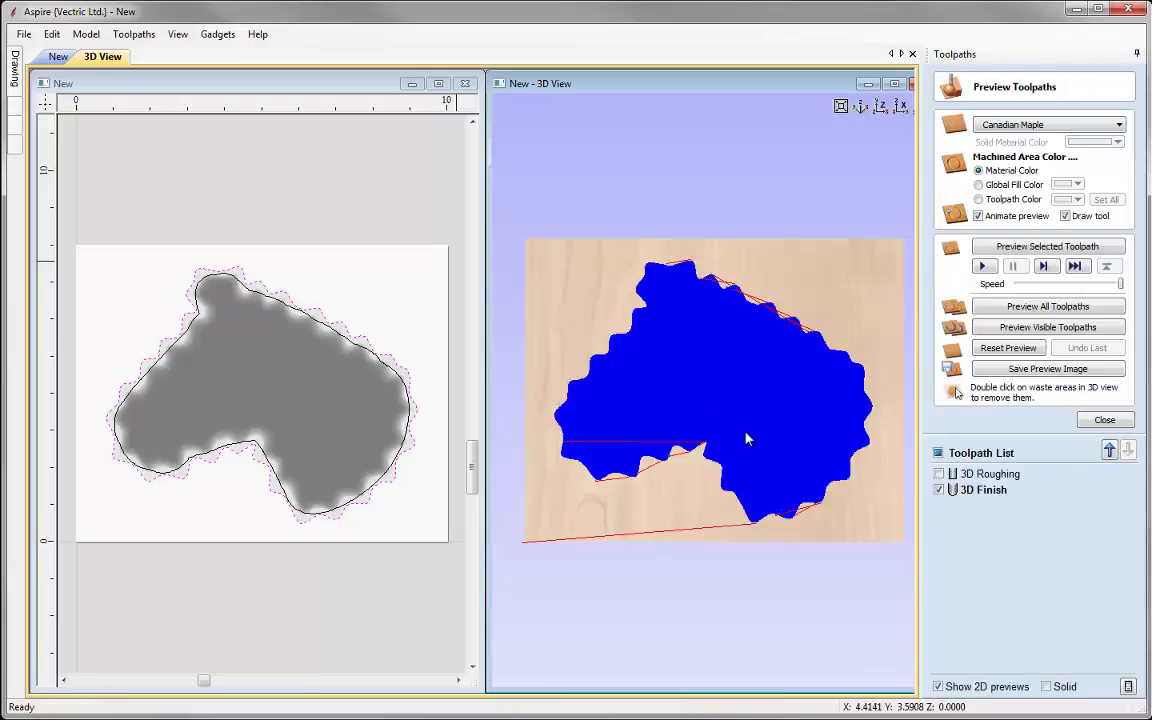
- Preview the 3D Finish toolpath in an enlarged 3D view, inspect the carved horse head and recess edge up close, and close the preview
{"action": "left_click", "coordinate": [894, 83]}
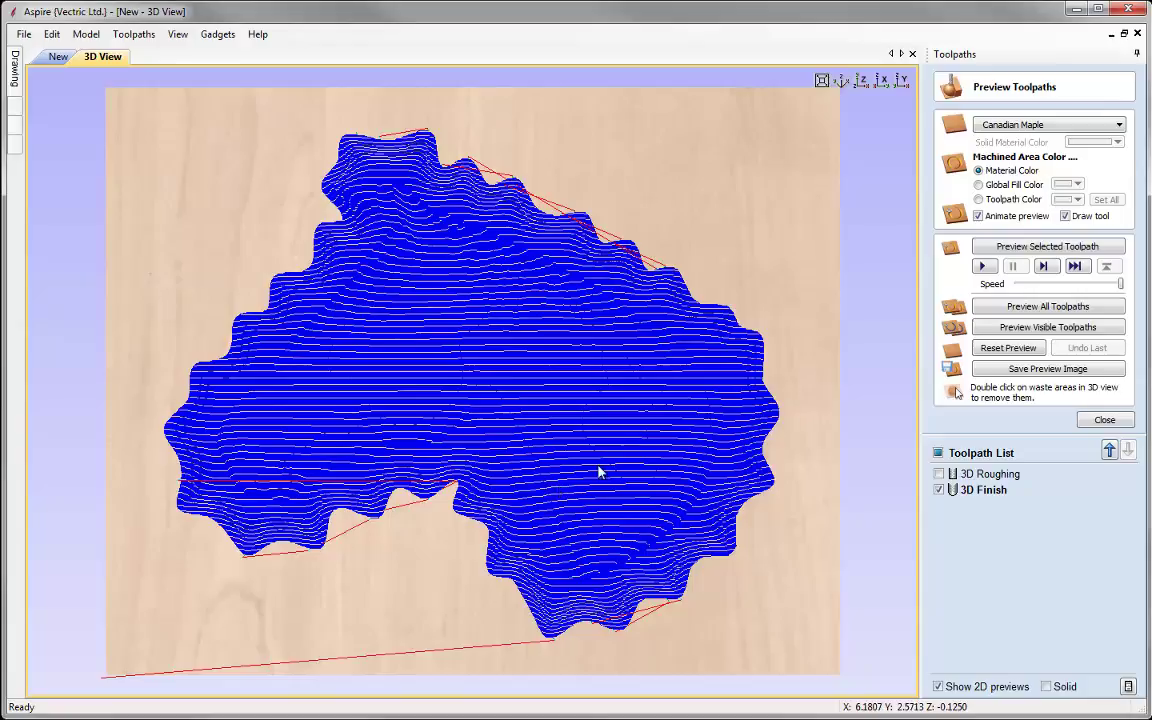
{"action": "left_click", "coordinate": [1047, 246]}
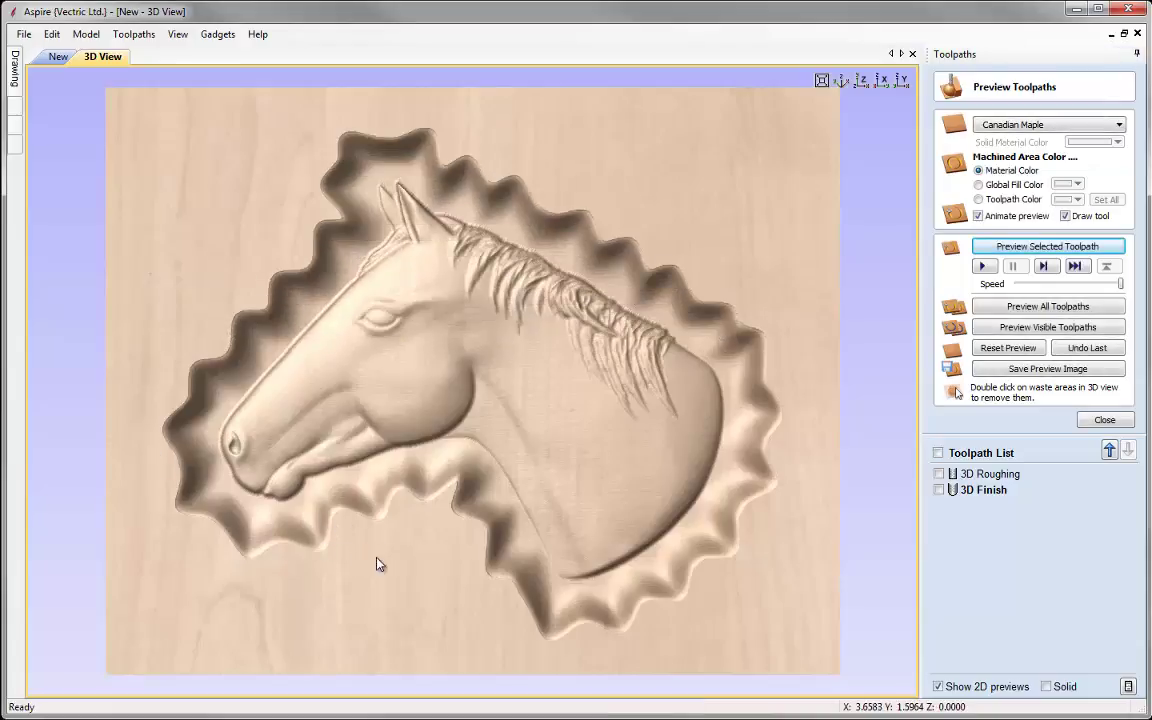
{"action": "left_click_drag", "start_coordinate": [476, 428], "coordinate": [550, 370]}
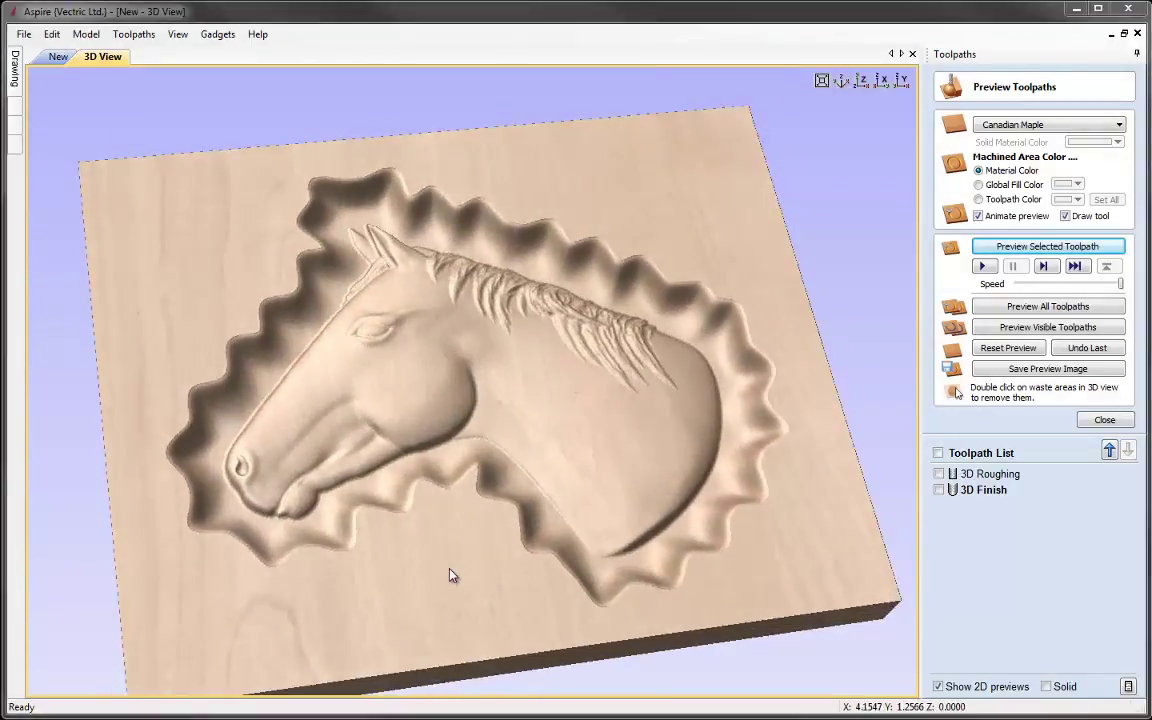
{"action": "left_click_drag", "start_coordinate": [450, 573], "coordinate": [463, 532]}
{"action": "scroll", "coordinate": [455, 535], "scroll_direction": "up", "scroll_amount": 3}
{"action": "scroll", "coordinate": [455, 535], "scroll_direction": "up", "scroll_amount": 1}
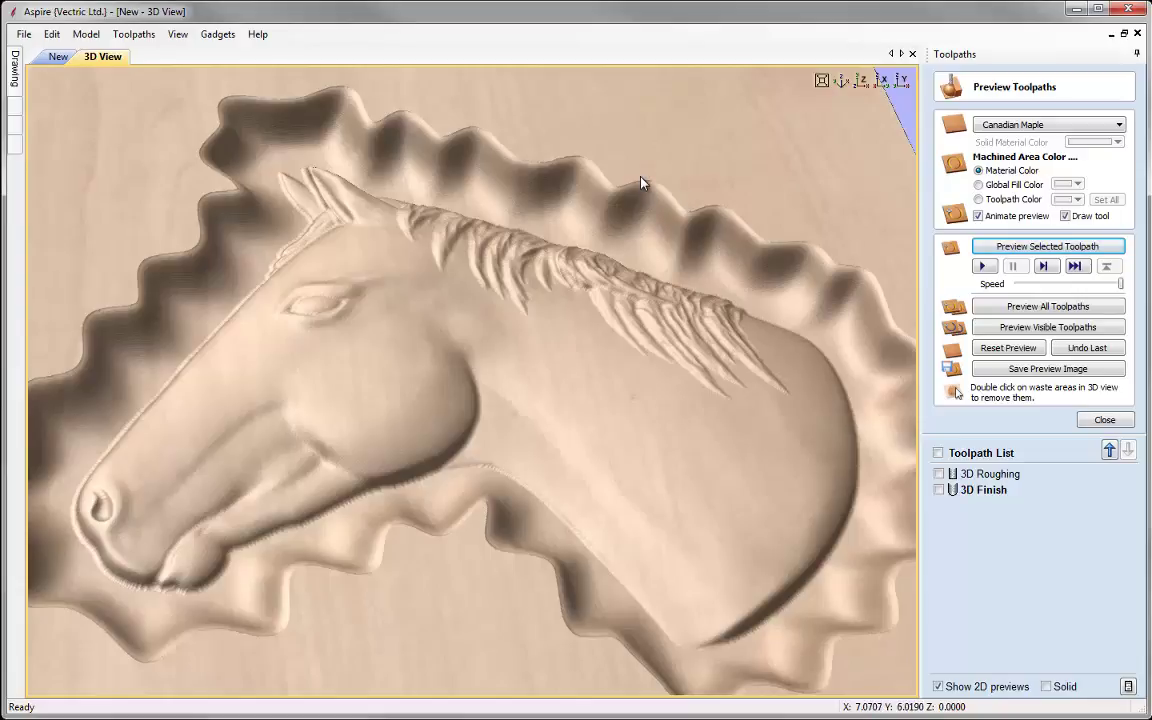
{"action": "left_click_drag", "start_coordinate": [638, 188], "coordinate": [587, 262]}
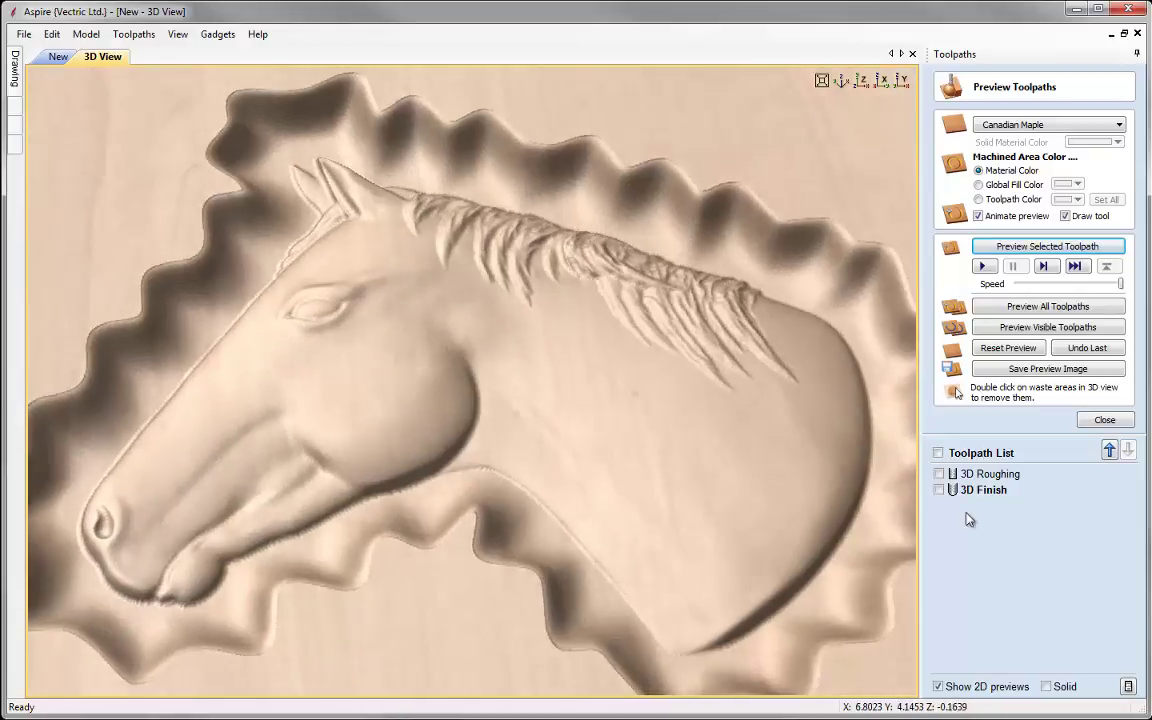
{"action": "left_click", "coordinate": [1113, 420]}
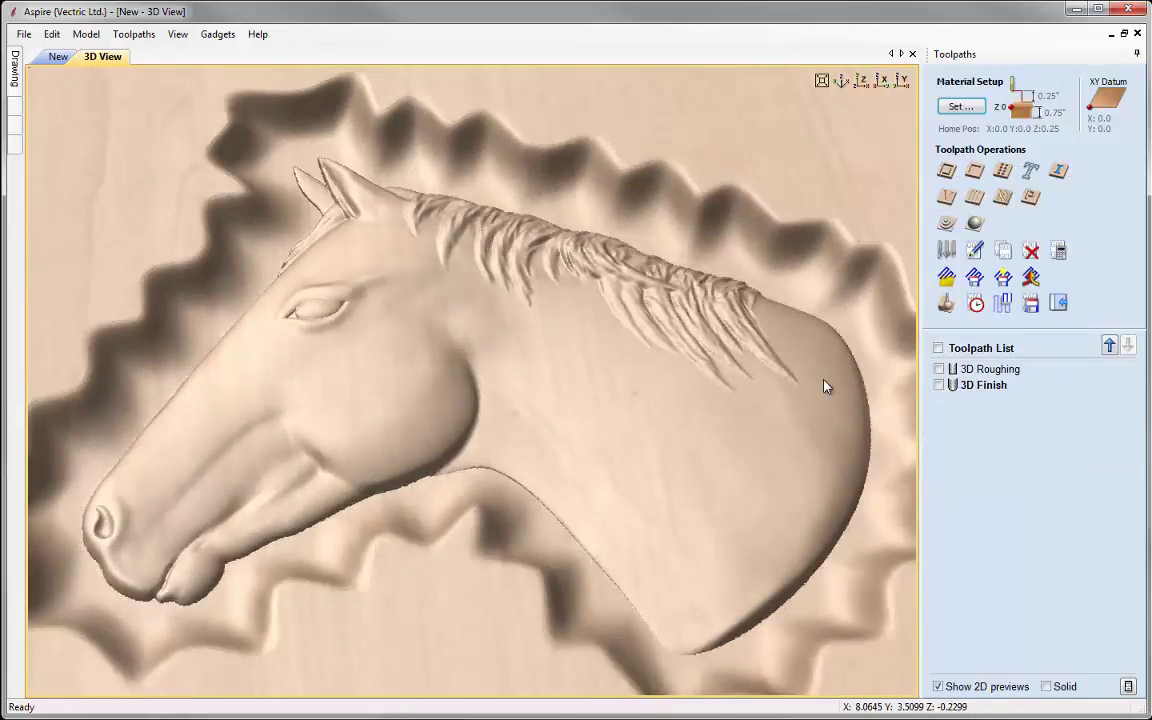
- Show the 2D and 3D views side by side and recalculate the 3D Finish toolpath with a boundary offset of 0.05 inches
{"action": "scroll", "coordinate": [826, 387], "scroll_direction": "down", "scroll_amount": 3}
{"action": "key", "text": "F4"}
{"action": "left_click_drag", "start_coordinate": [743, 447], "coordinate": [736, 423]}
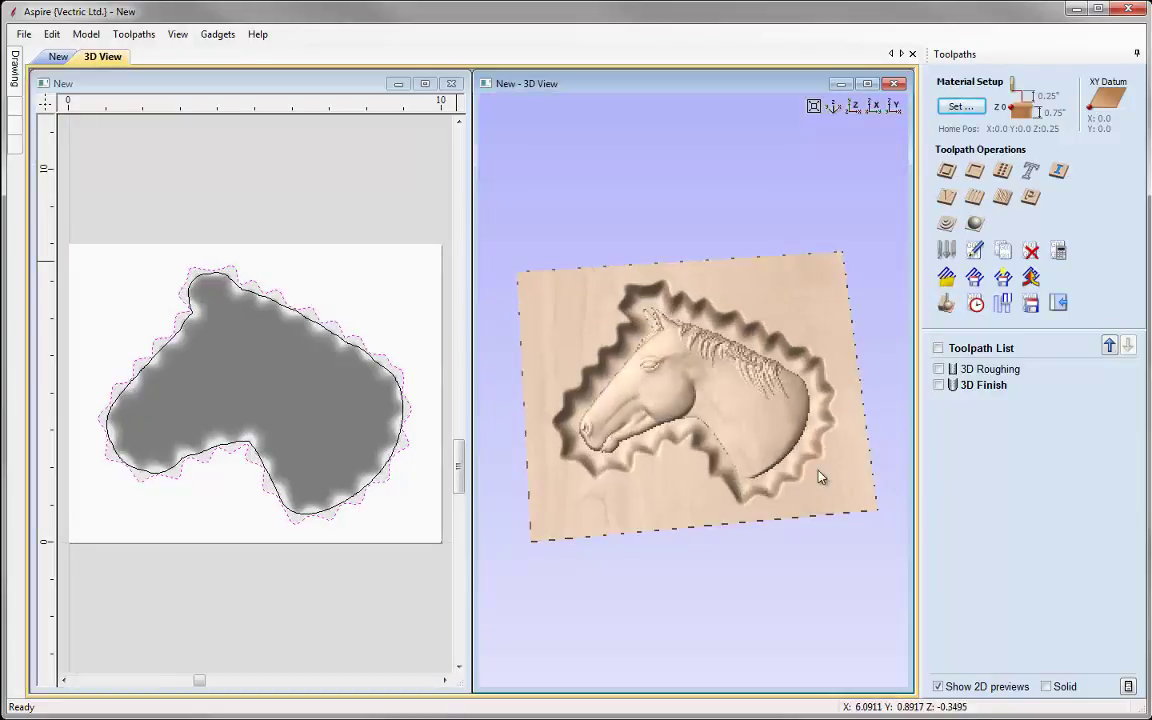
{"action": "double_click", "coordinate": [988, 388]}
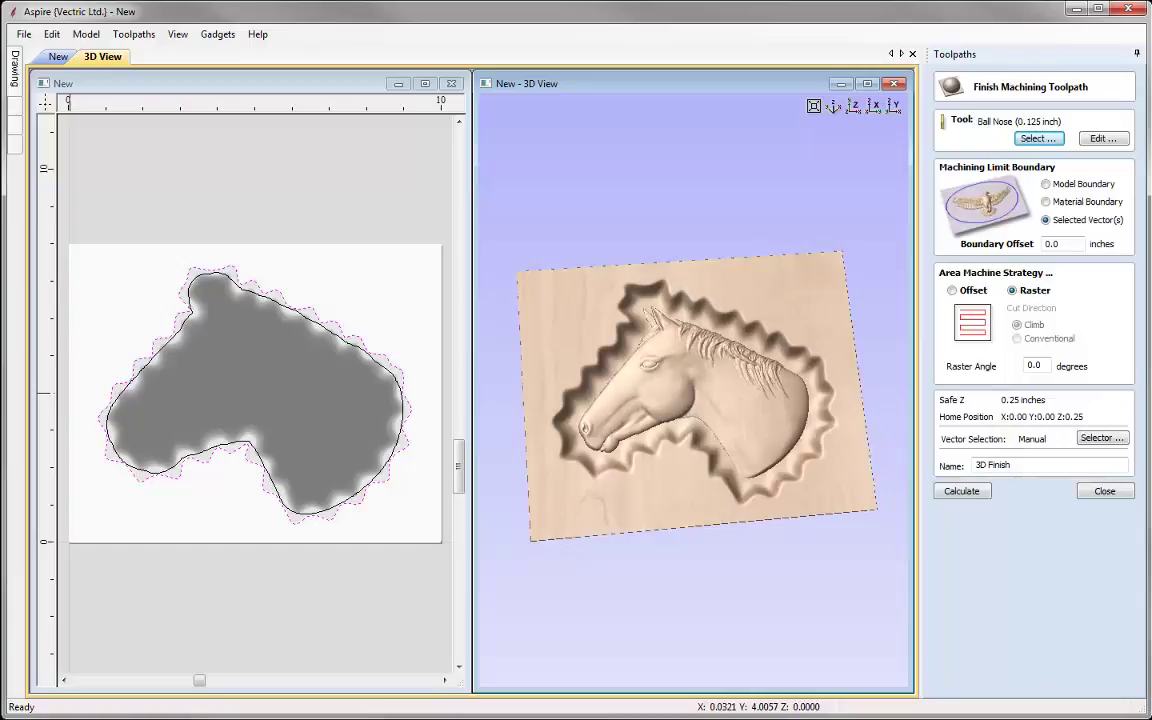
{"action": "left_click", "coordinate": [1065, 244]}
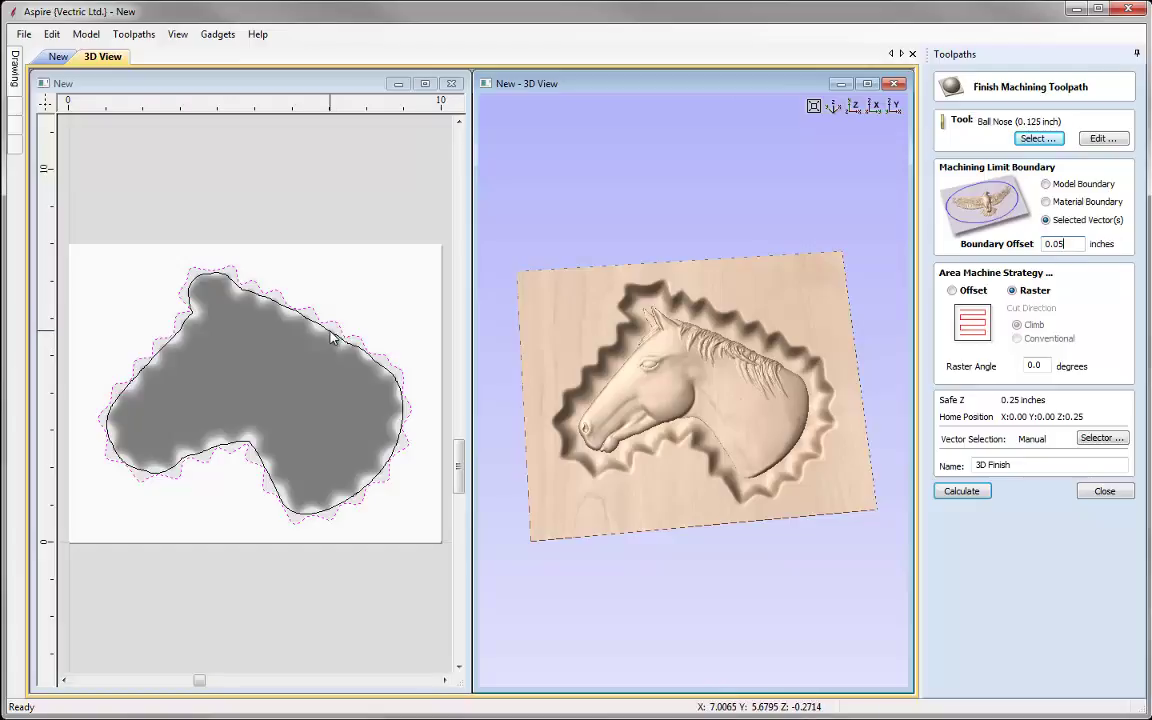
{"action": "left_click", "coordinate": [967, 492]}
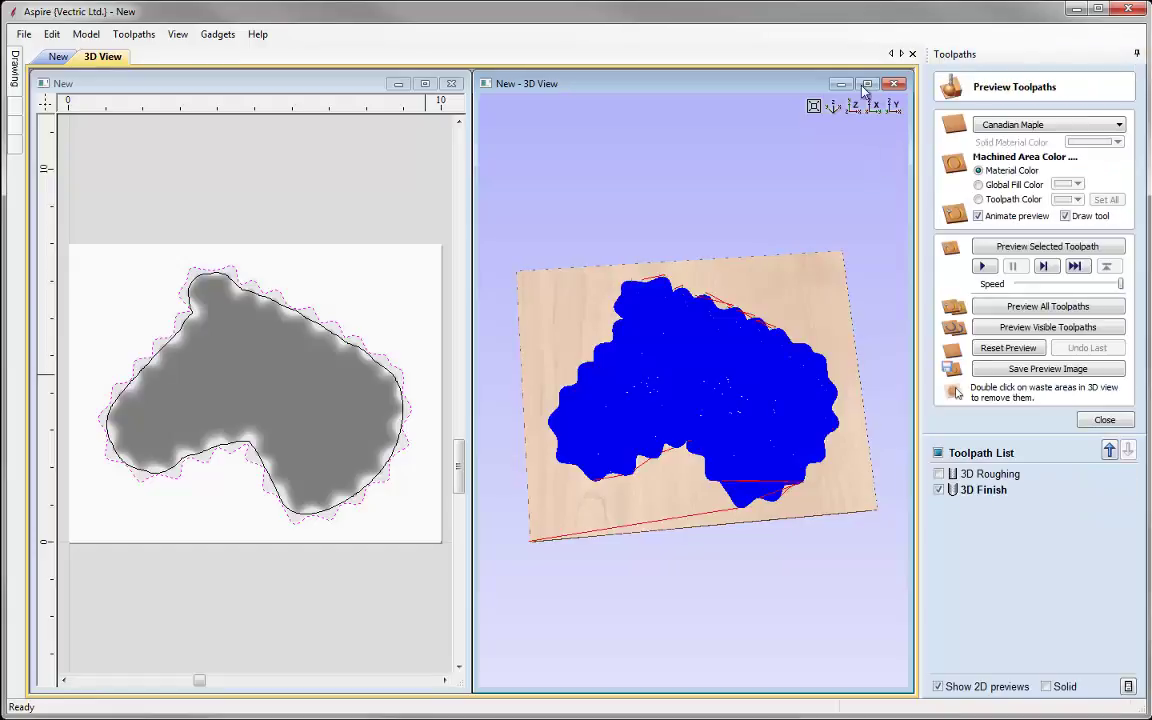
- Preview the recalculated 3D Finish toolpath in an enlarged 3D view, inspect the scalloped edge at an angle, and close the preview
{"action": "left_click", "coordinate": [866, 84]}
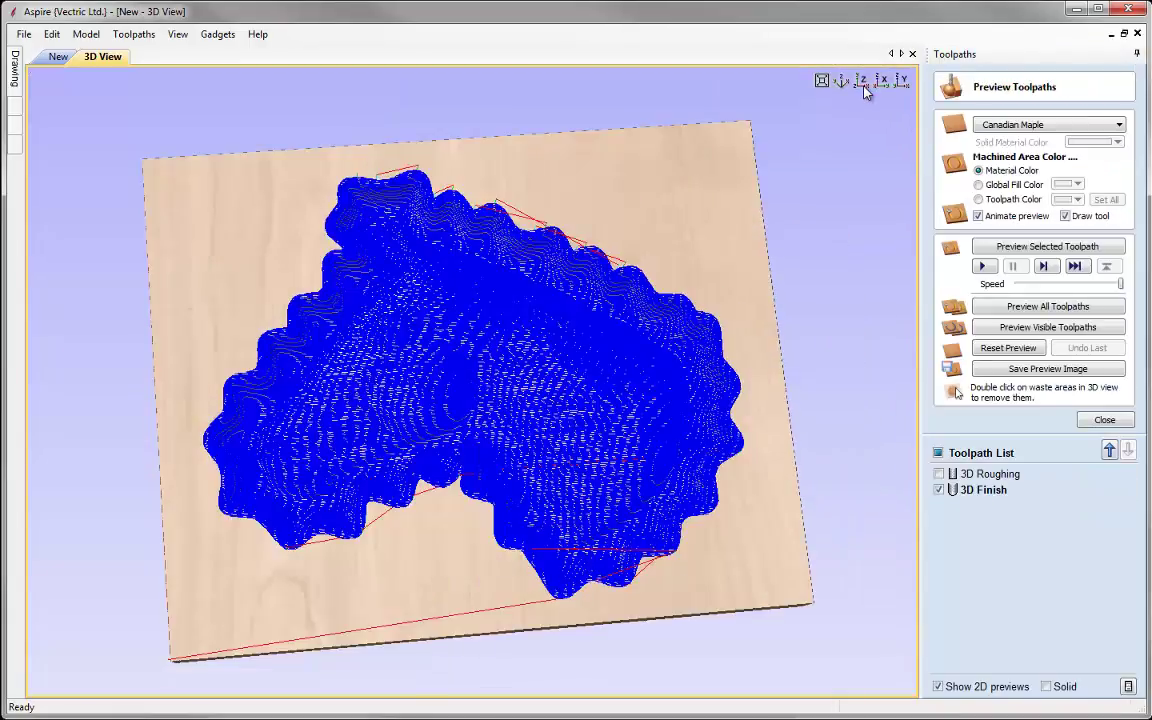
{"action": "left_click", "coordinate": [1050, 247]}
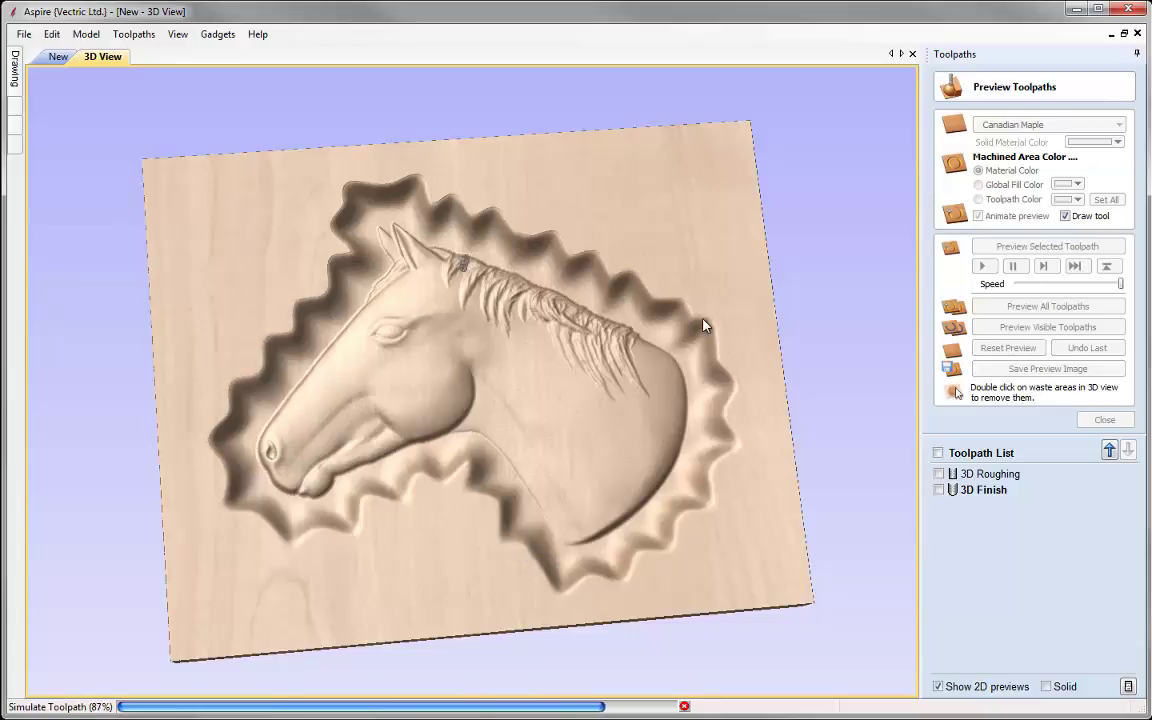
{"action": "mouse_move", "coordinate": [450, 230]}
{"action": "left_mouse_down"}
{"action": "mouse_move", "coordinate": [402, 317]}
{"action": "mouse_move", "coordinate": [567, 360]}
{"action": "mouse_move", "coordinate": [555, 352]}
{"action": "mouse_move", "coordinate": [830, 594]}
{"action": "mouse_move", "coordinate": [800, 660]}
{"action": "left_mouse_up"}
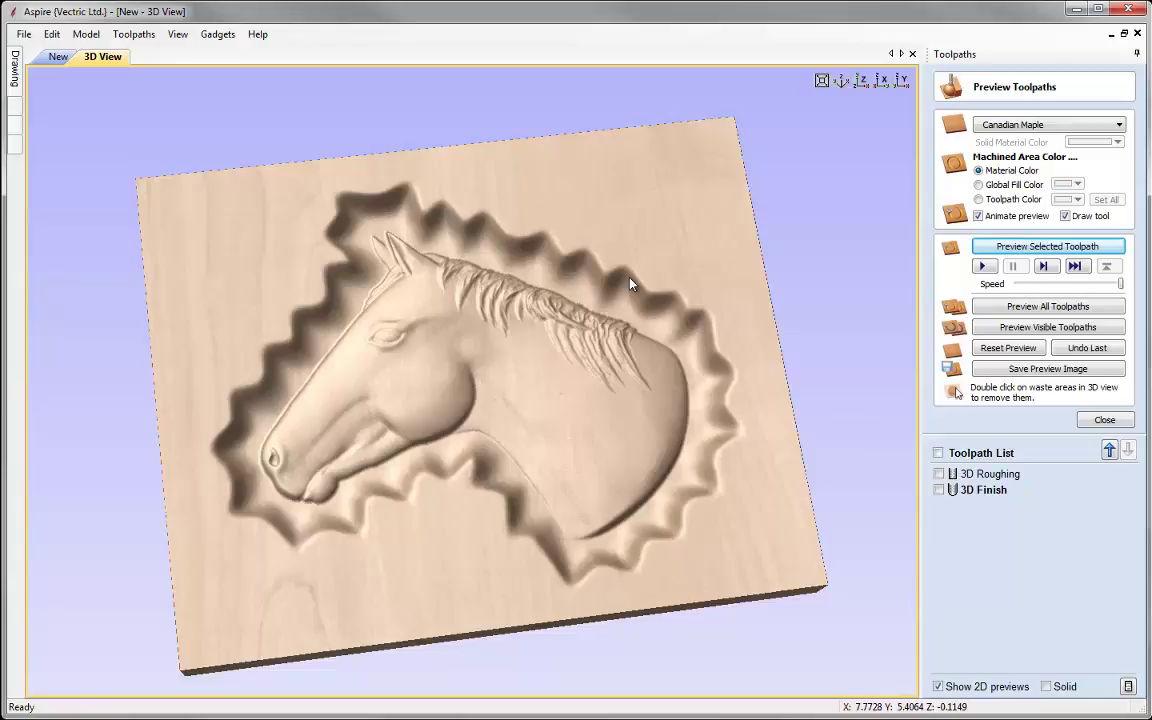
{"action": "left_click", "coordinate": [1104, 421]}
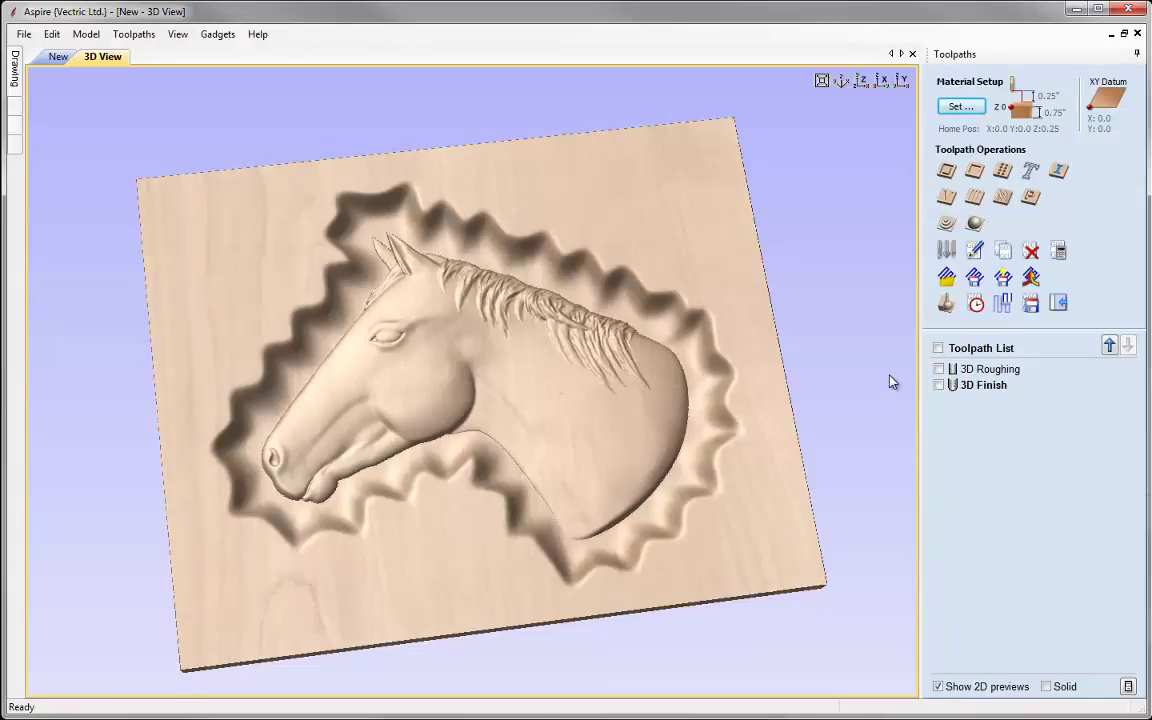
- Save the project as an Aspire file named Recess_MODEL in the Recess_FILES folder
{"action": "left_click", "coordinate": [24, 34]}
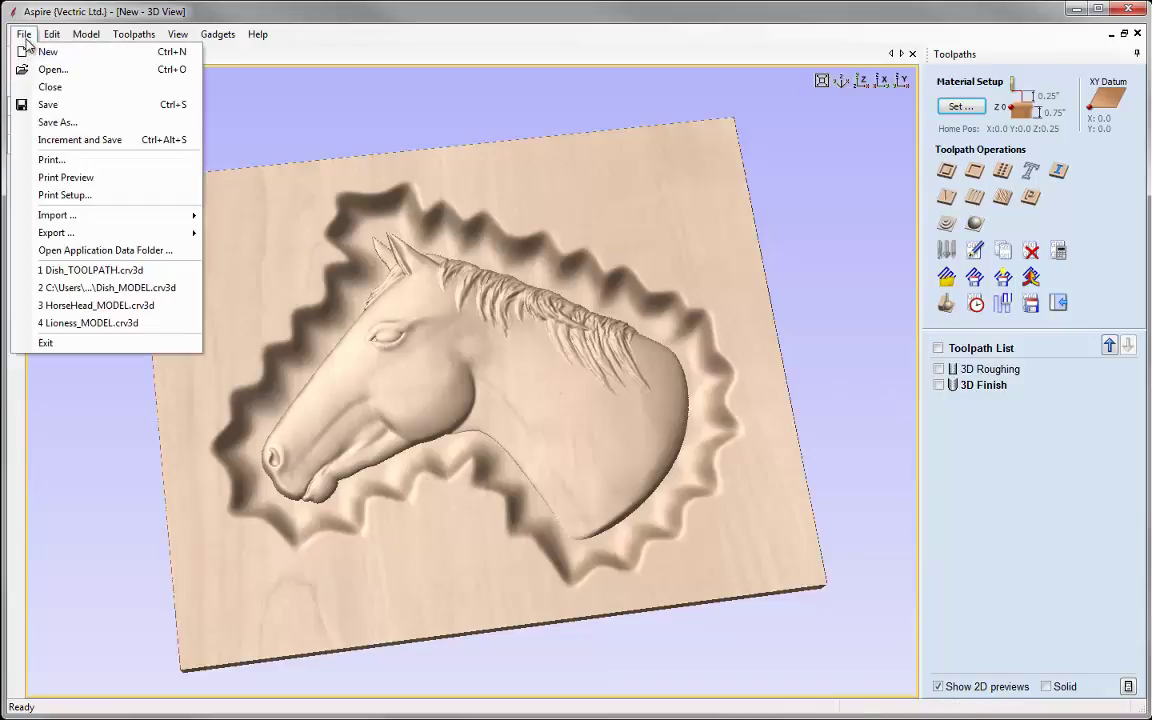
{"action": "left_click", "coordinate": [78, 121]}
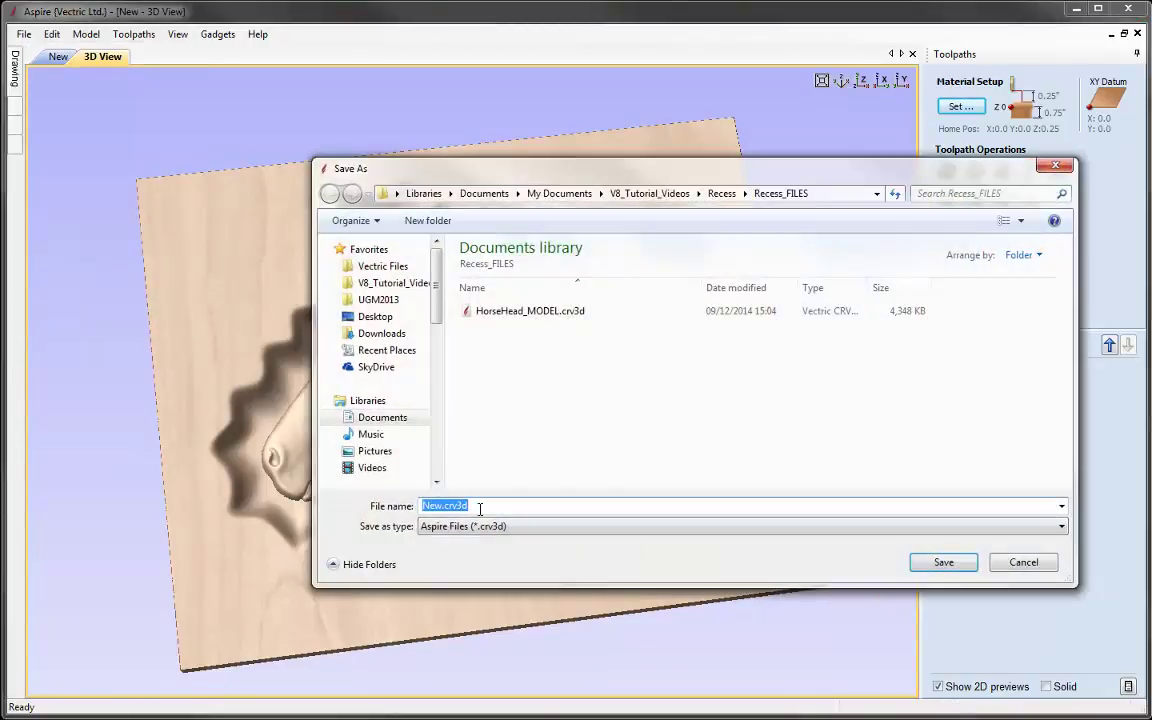
{"action": "type", "text": "R"}
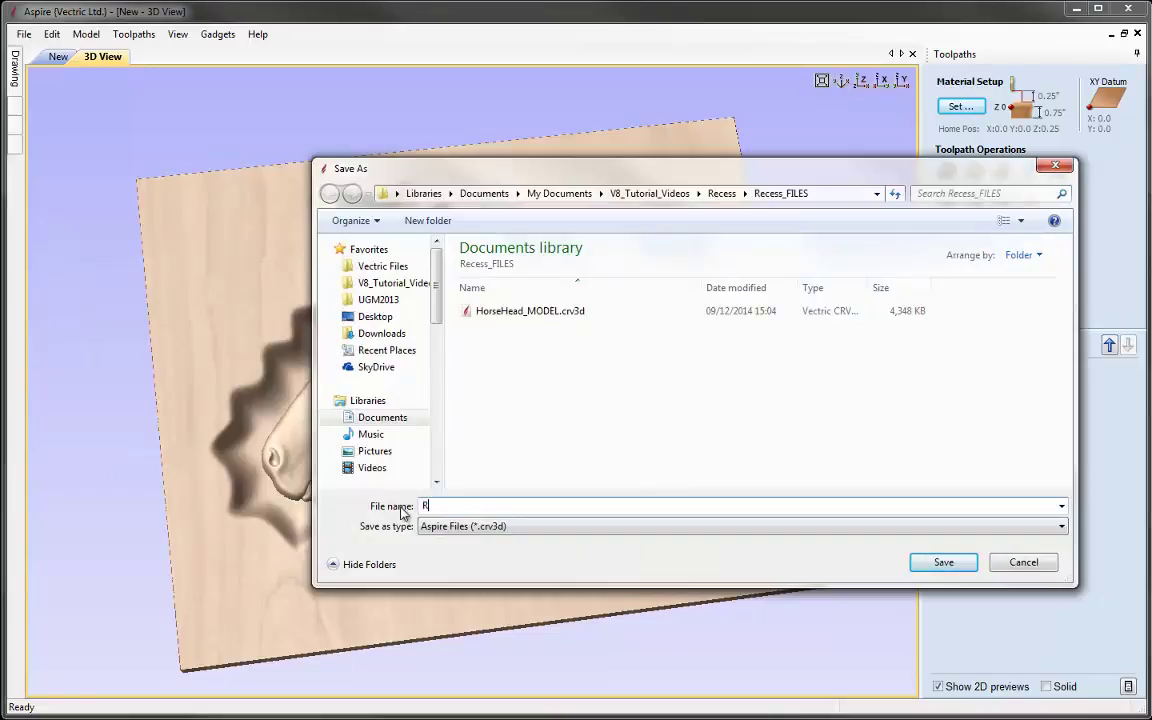
{"action": "type", "text": "ecess_MODEL"}
{"action": "left_click", "coordinate": [951, 562]}
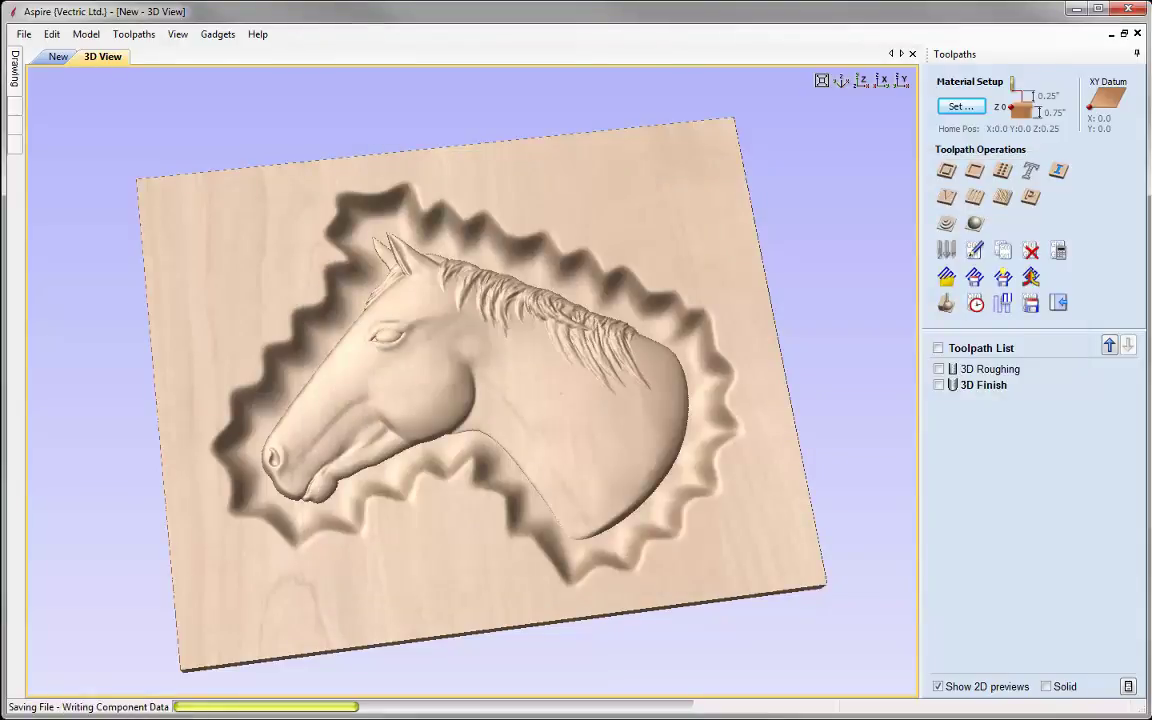